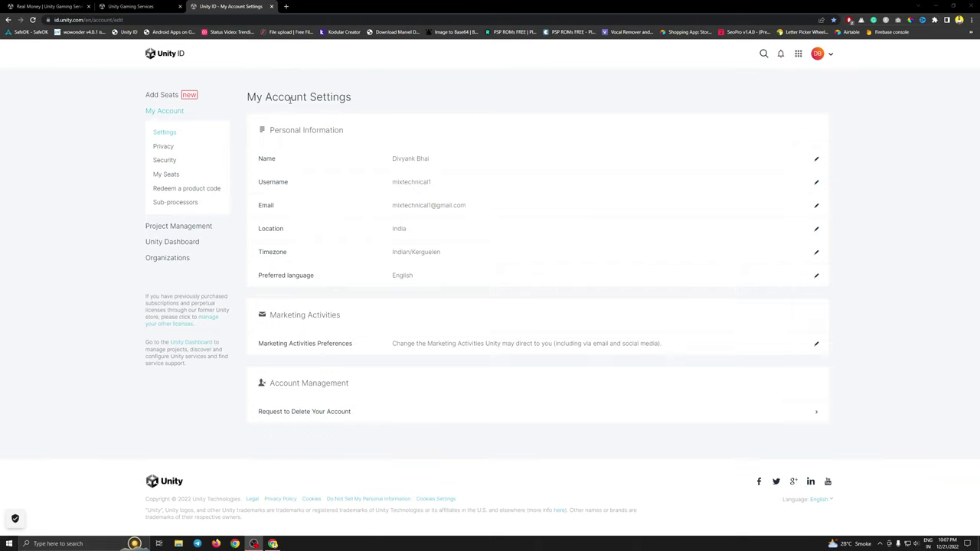
- Open the Real Money project dashboard and read its access-revoked, organization-locked notice
left_click(165, 227)
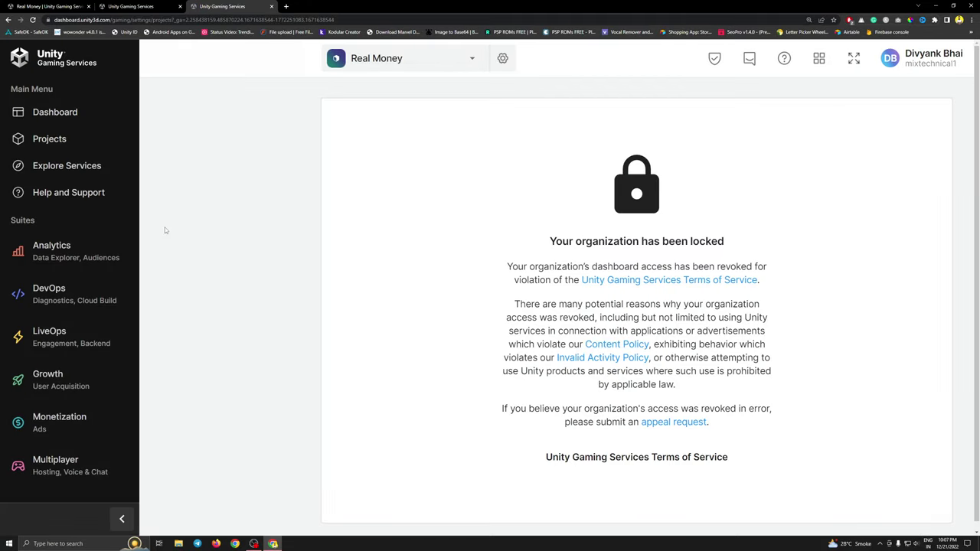
scroll(706, 183, "down", 1)
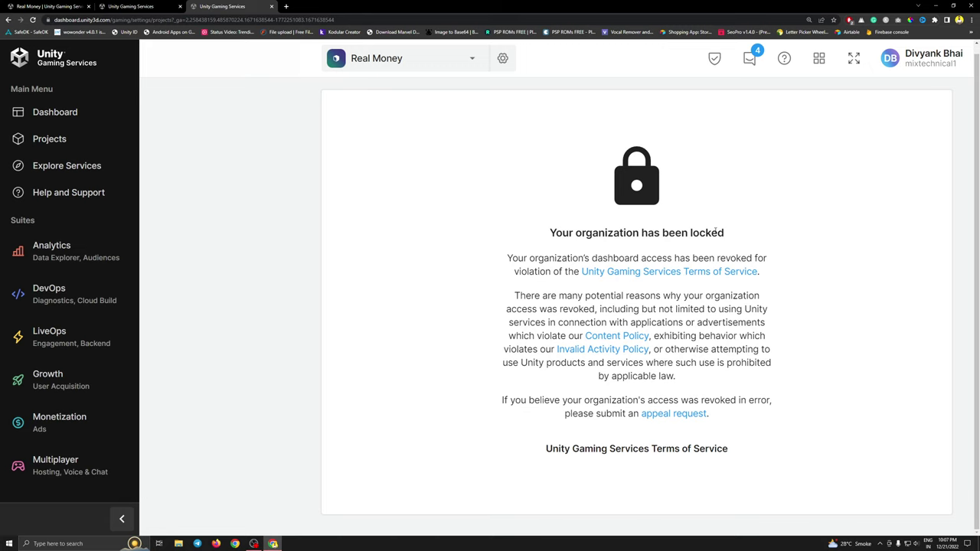
scroll(714, 232, "down", 1)
scroll(714, 232, "down", 2)
scroll(716, 233, "down", 1)
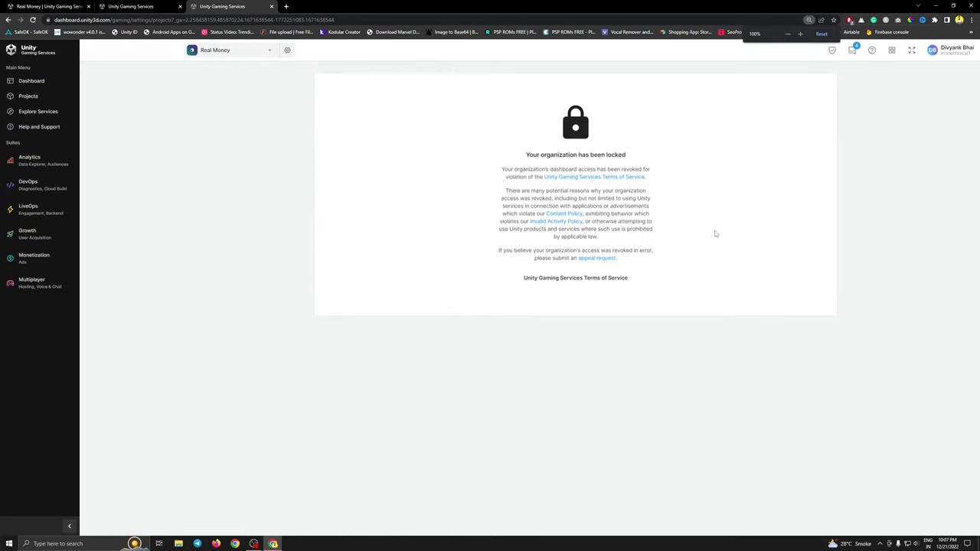
mouse_move(528, 161)
left_mouse_down()
mouse_move(637, 196)
mouse_move(659, 283)
left_mouse_up()
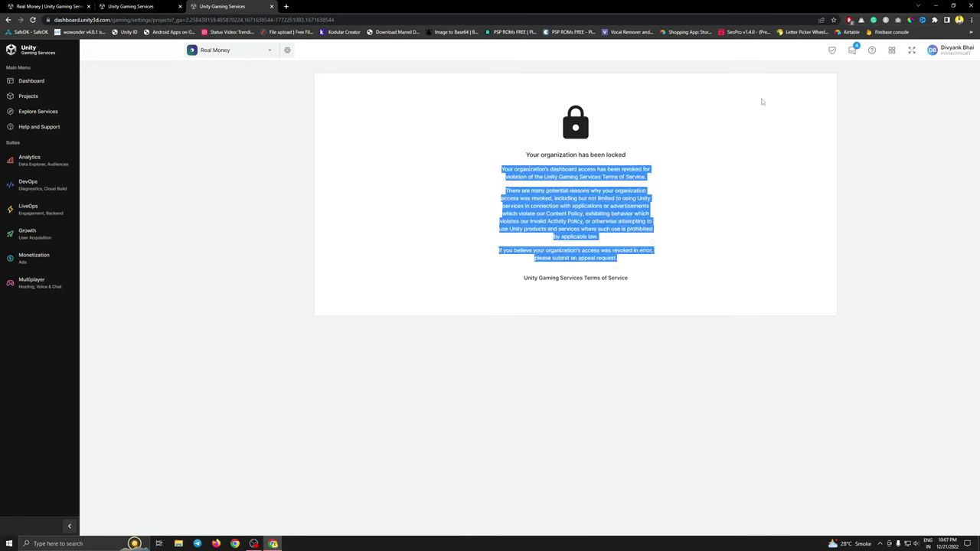
left_click(445, 150)
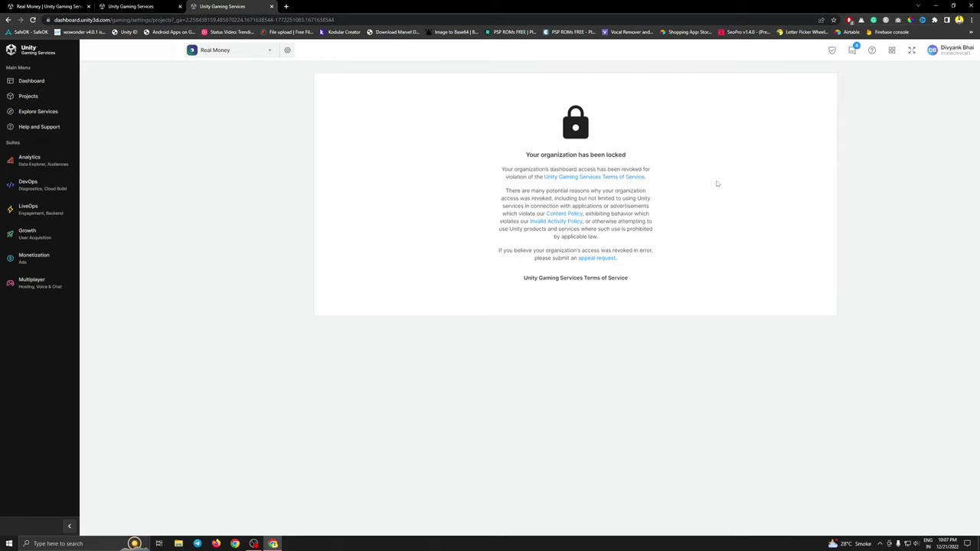
- Go through Dashboard, Projects, Explore Services, Help and Support, Analytics and DevOps, ending on LiveOps Economy
left_click(38, 81)
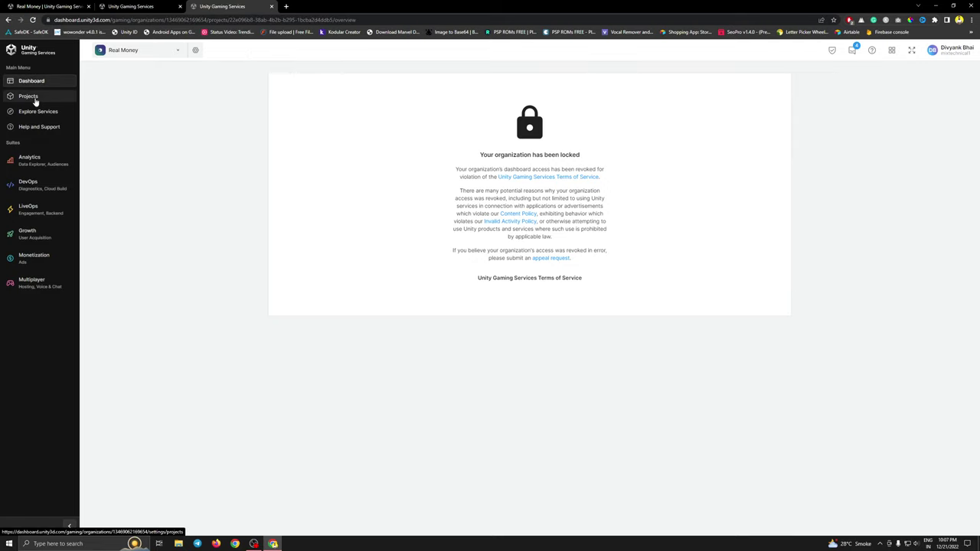
left_click(31, 96)
left_click(30, 113)
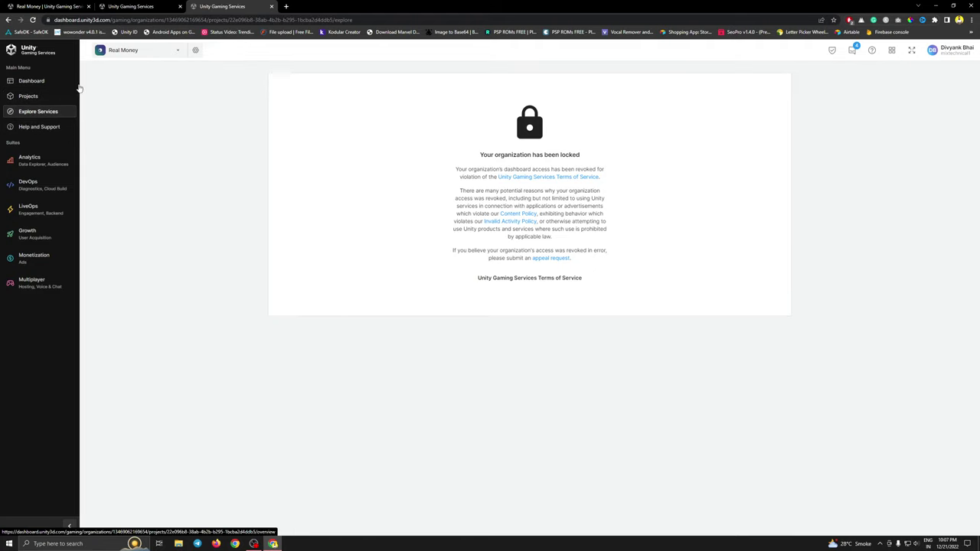
left_click(48, 132)
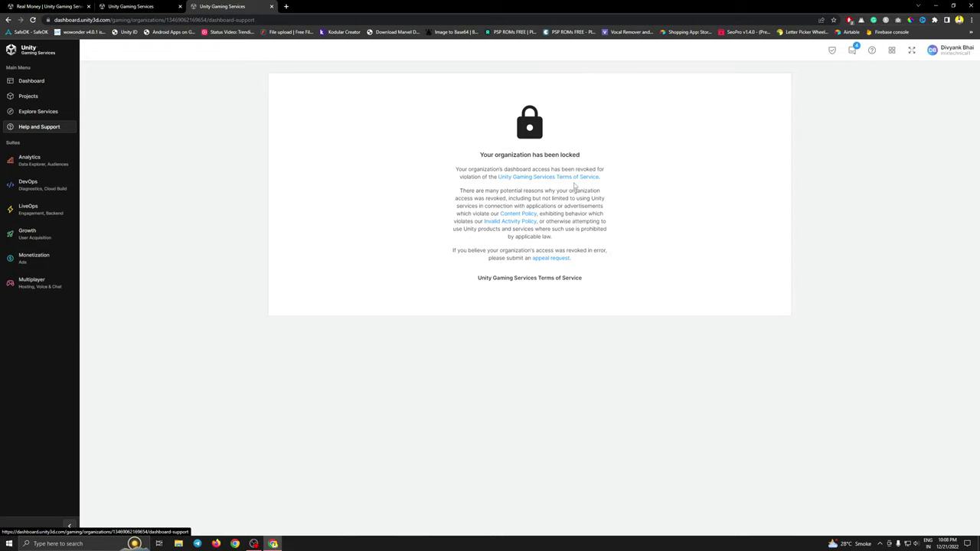
left_click(30, 161)
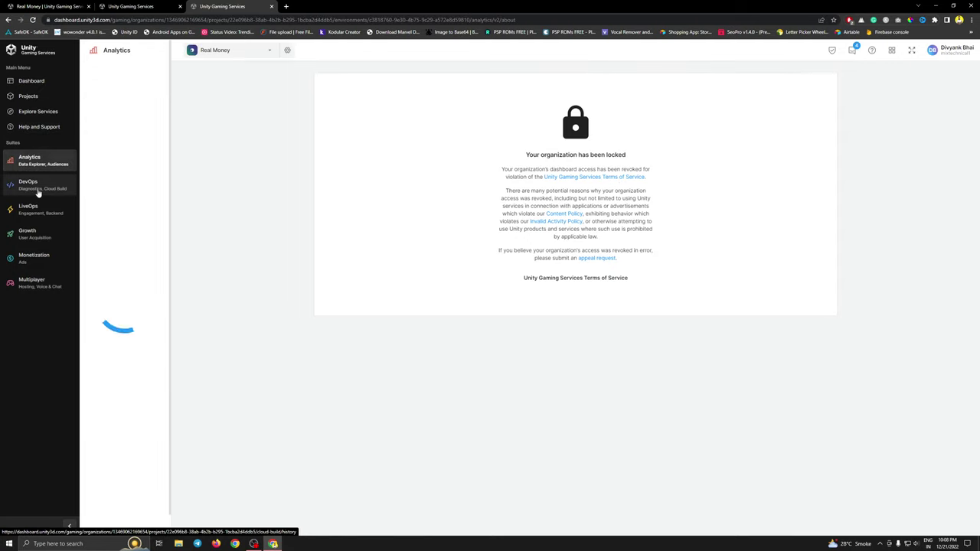
left_click(37, 191)
left_click(33, 210)
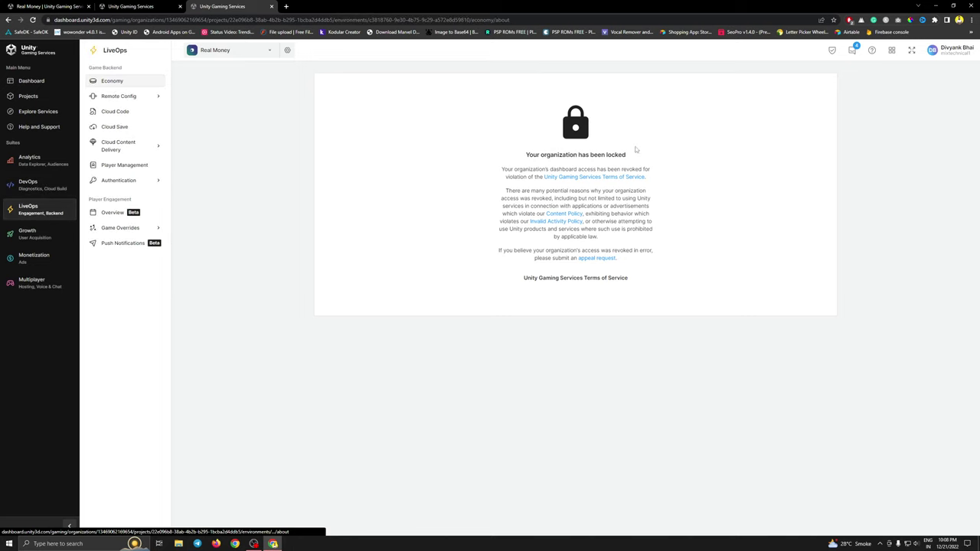
mouse_move(522, 155)
left_mouse_down()
mouse_move(657, 227)
mouse_move(671, 286)
left_mouse_up()
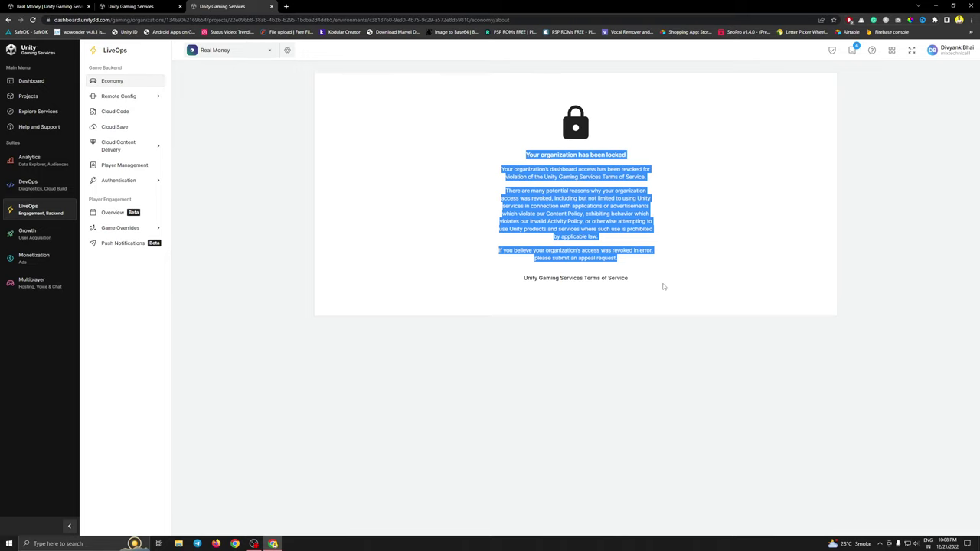
left_click(693, 146)
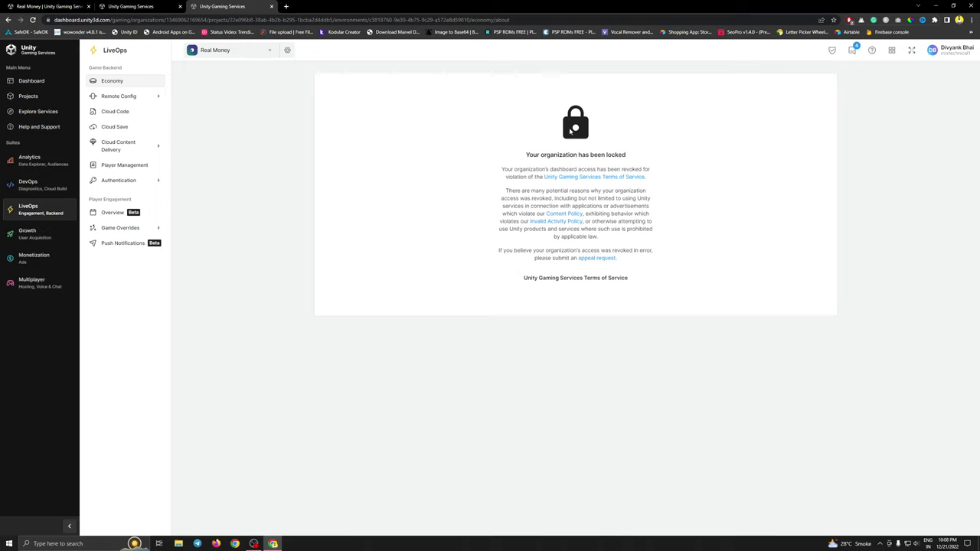
mouse_move(524, 154)
left_mouse_down()
mouse_move(551, 162)
mouse_move(649, 285)
left_mouse_up()
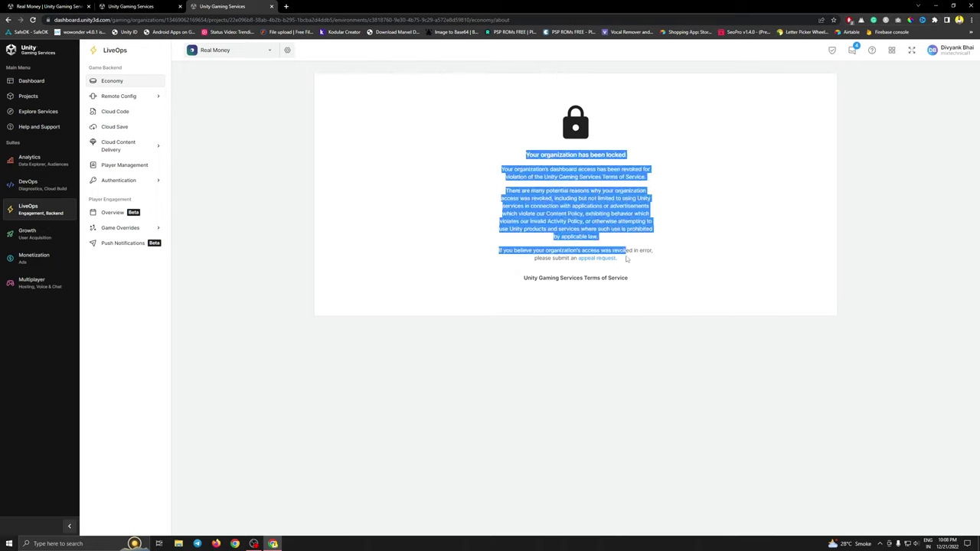
left_click(739, 172)
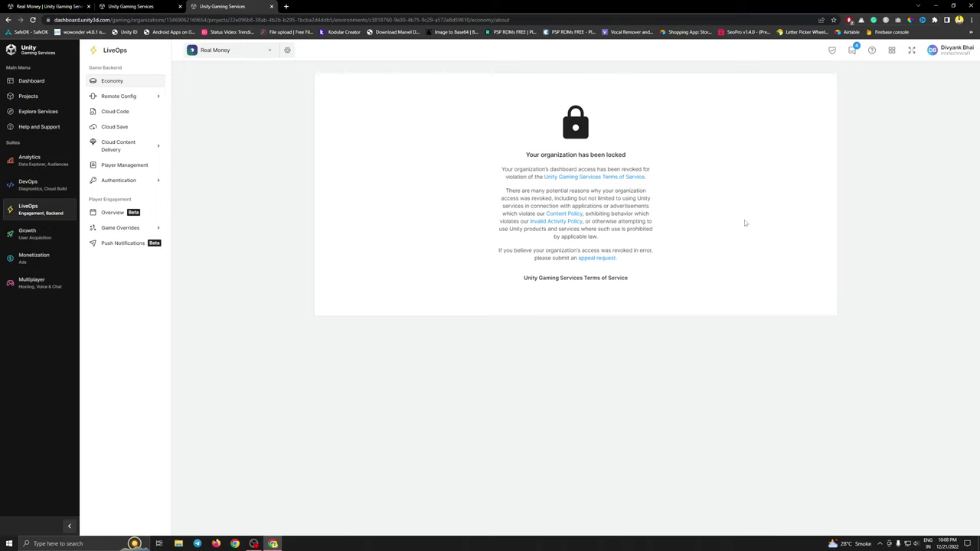
left_click_drag(532, 156, 685, 266)
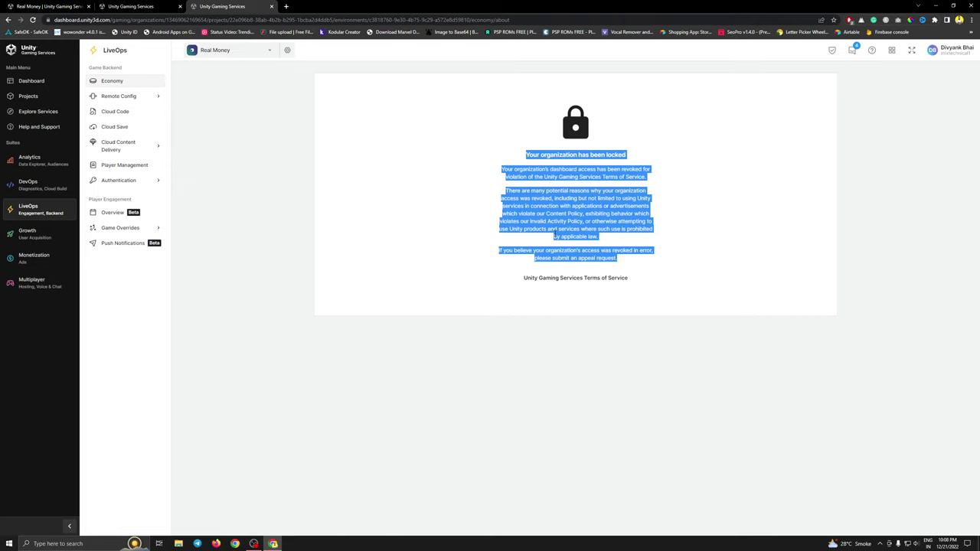
key("ctrl+plus")
key("ctrl+plus")
key("ctrl+plus")
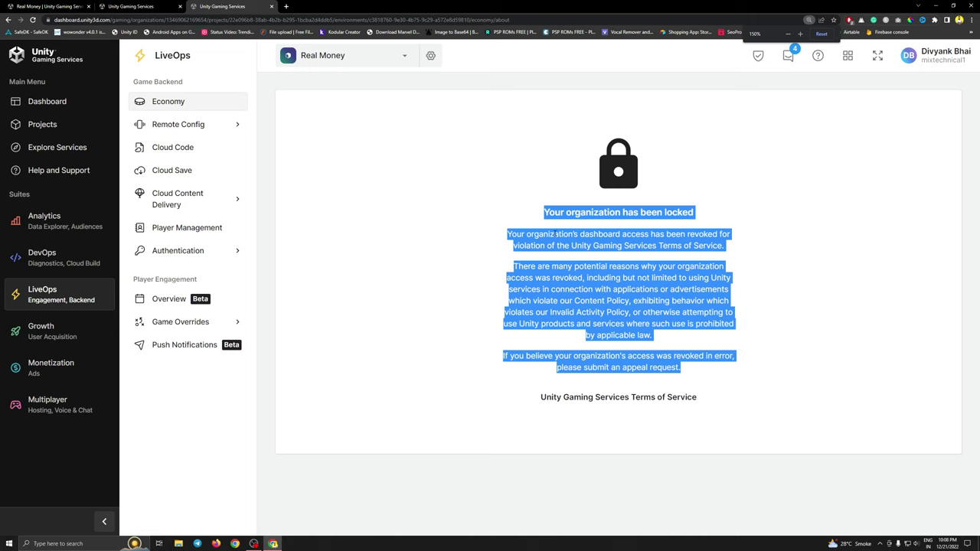
left_click(359, 191)
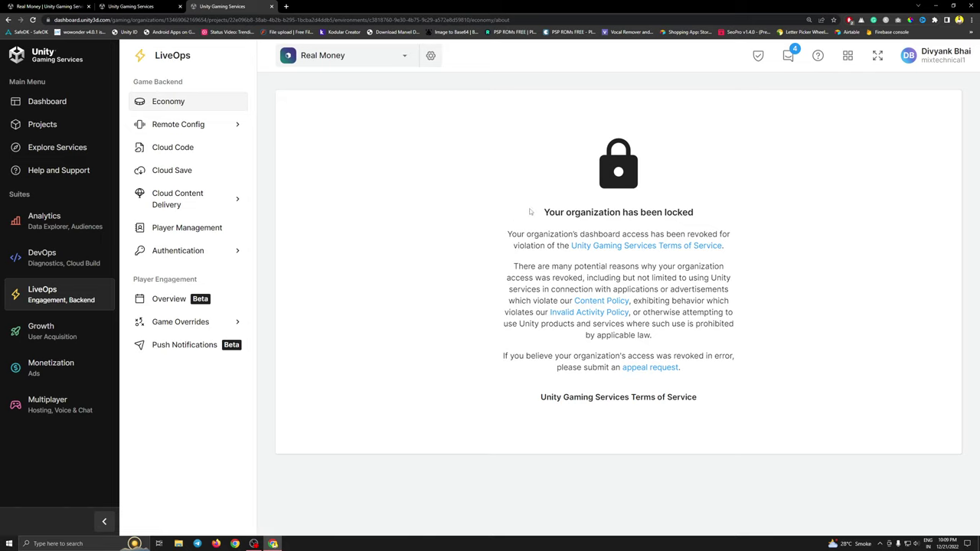
mouse_move(533, 212)
left_mouse_down()
mouse_move(648, 303)
mouse_move(698, 373)
left_mouse_up()
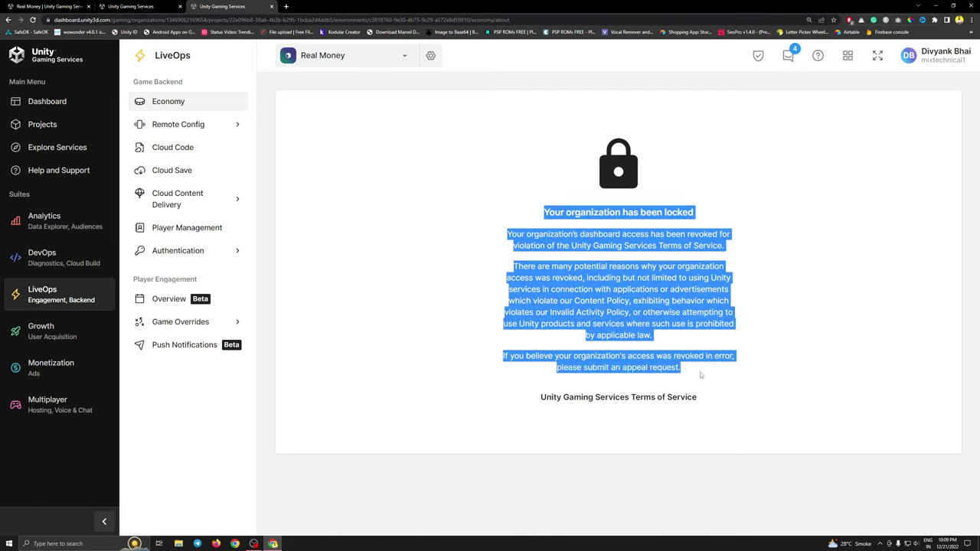
left_click(730, 380)
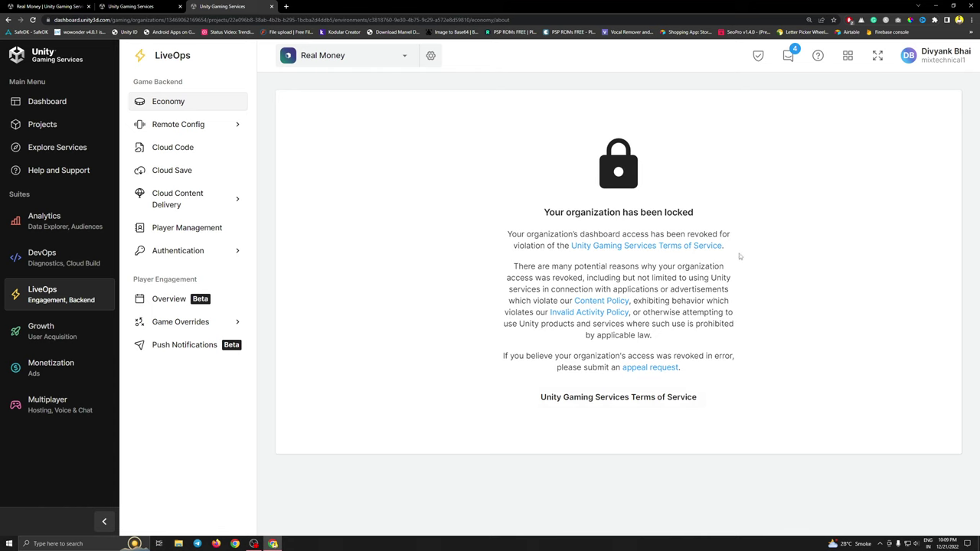
mouse_move(542, 212)
left_mouse_down()
mouse_move(727, 289)
mouse_move(796, 372)
mouse_move(816, 421)
left_mouse_up()
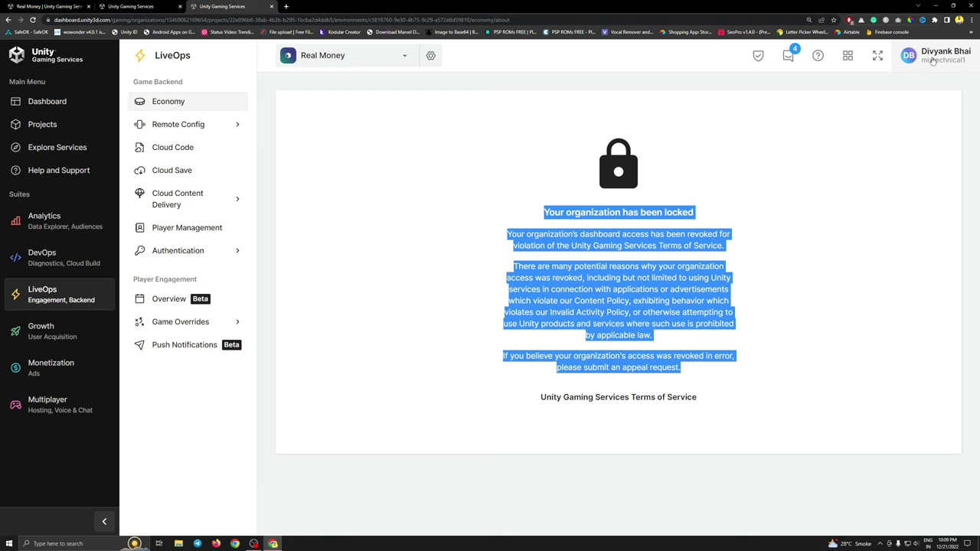
key("ctrl+plus")
key("ctrl+plus")
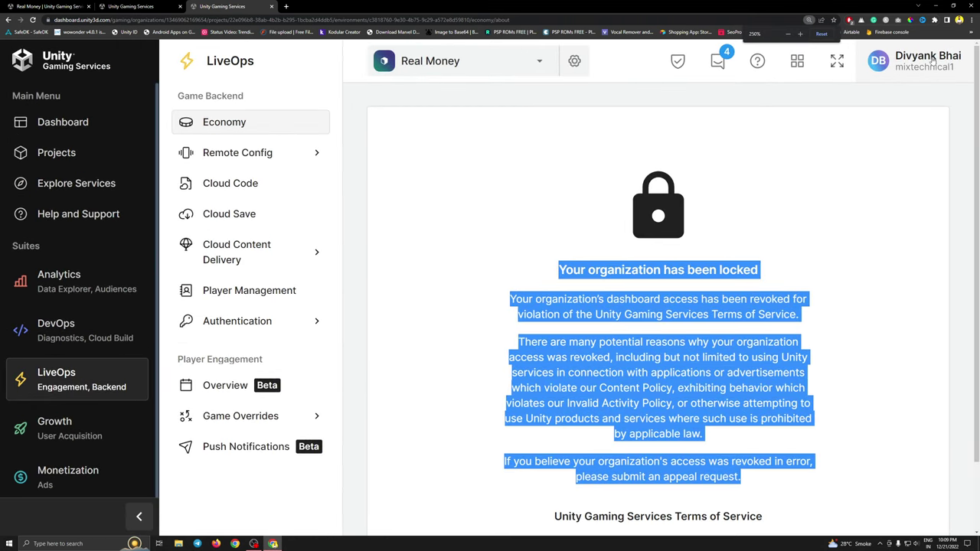
- Zoom the page in further and open the profile account dropdown
key("ctrl+plus")
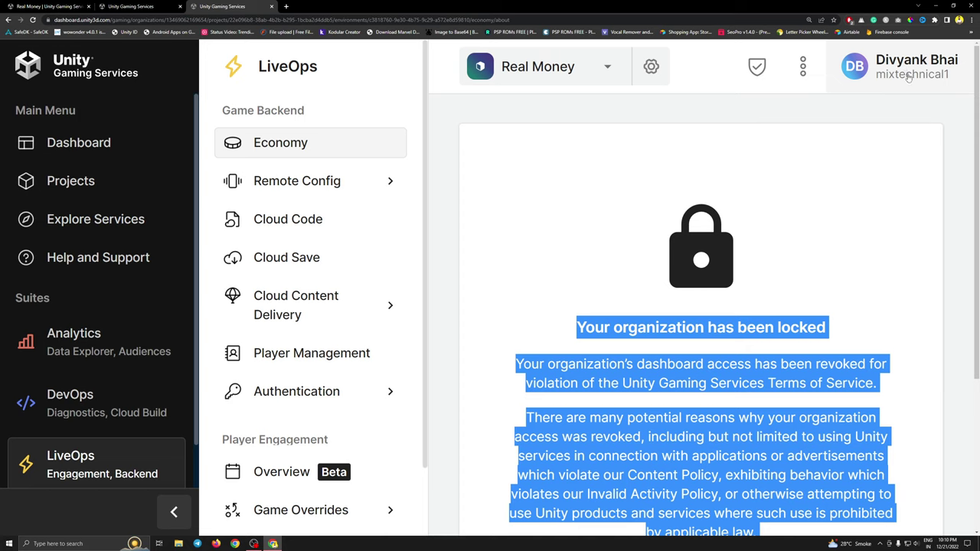
left_click(911, 64)
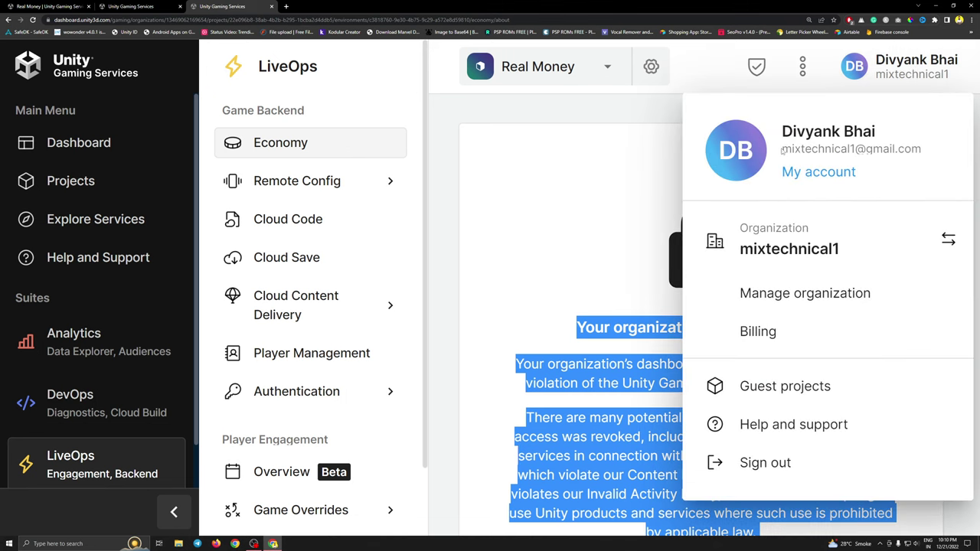
- Check the account e-mail in the dropdown, then reopen and close the account menu
left_click_drag(782, 148, 923, 149)
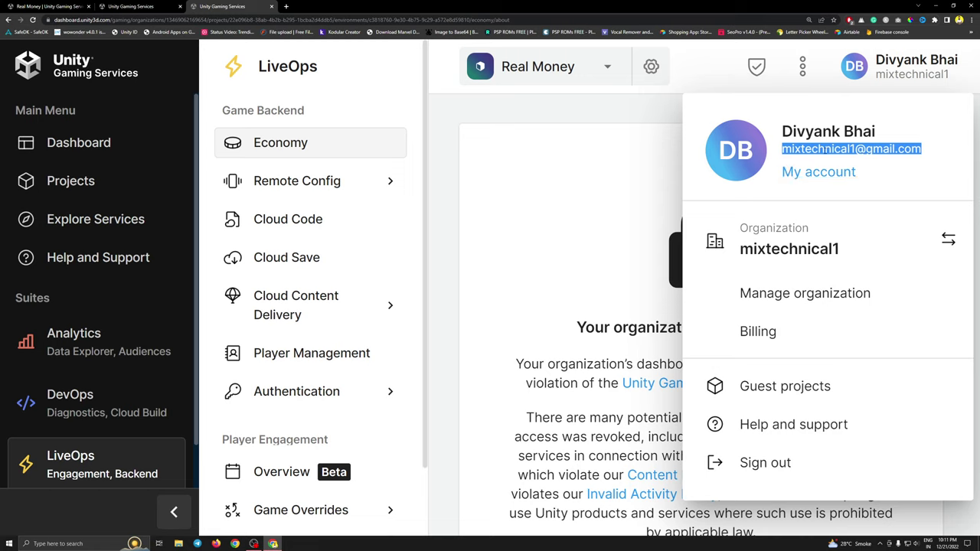
left_click(909, 128)
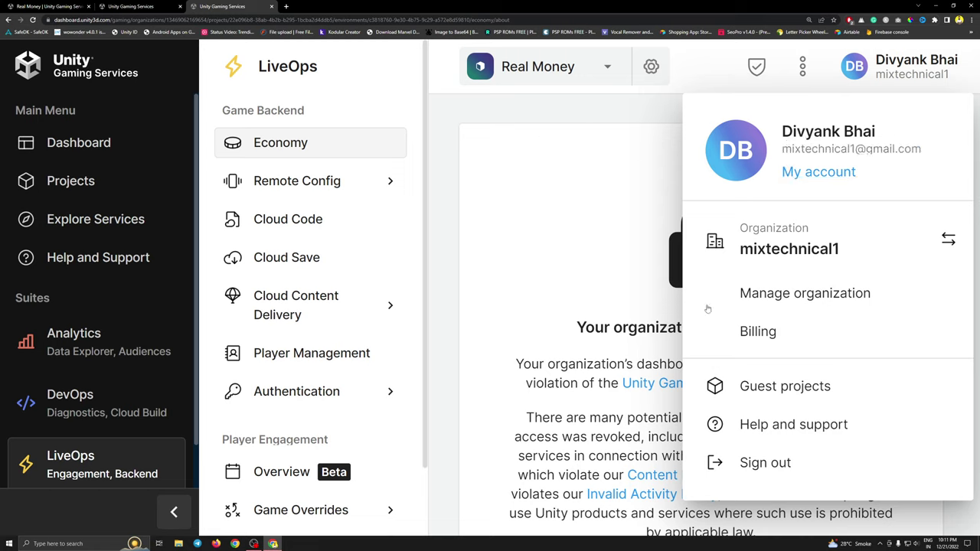
left_click(538, 282)
left_click(928, 75)
left_click(554, 165)
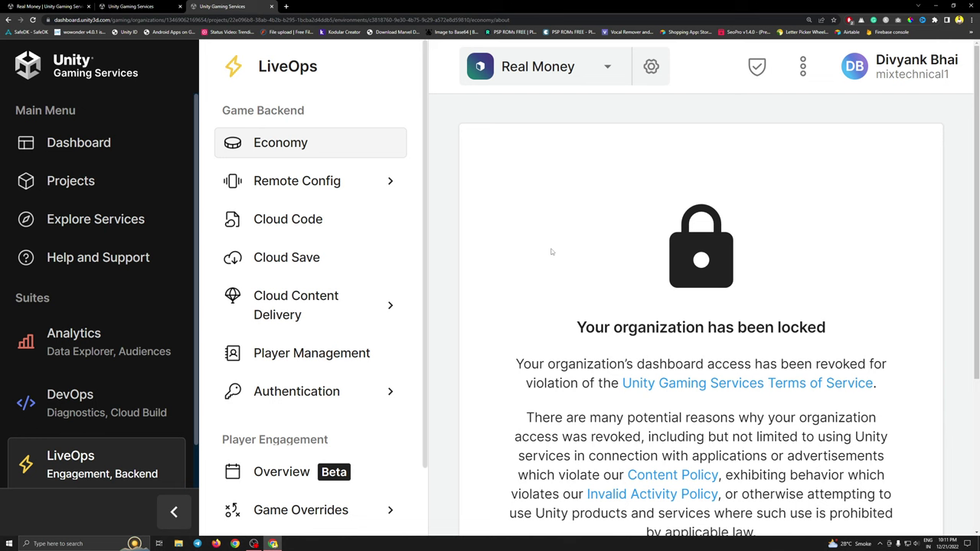
- Zoom out and open My account from the profile menu into Unity ID's My Account Settings
key("ctrl+minus")
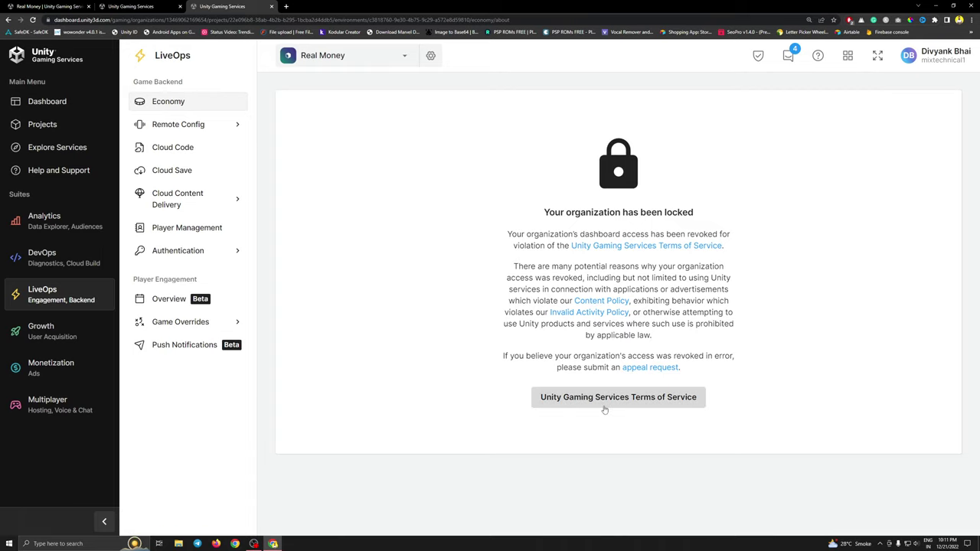
left_click(929, 55)
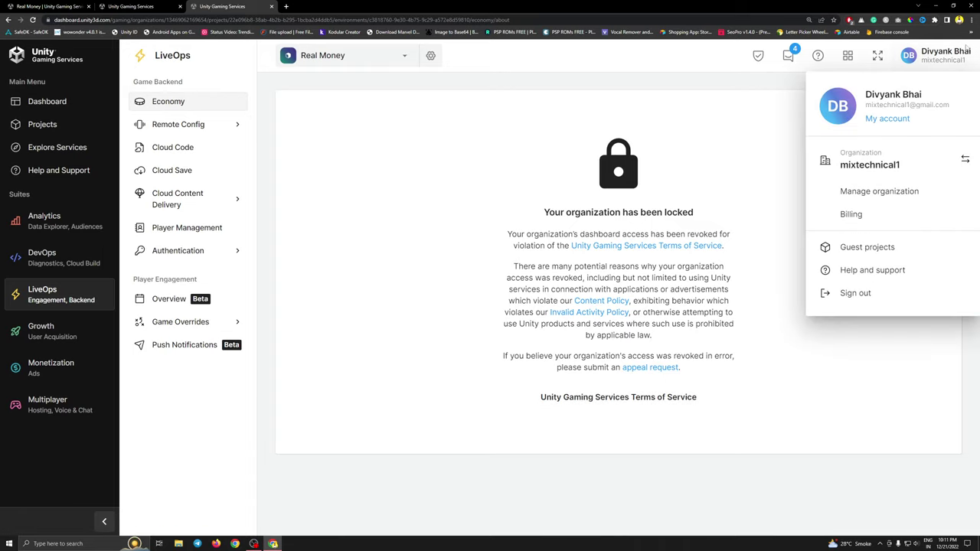
left_click(880, 119)
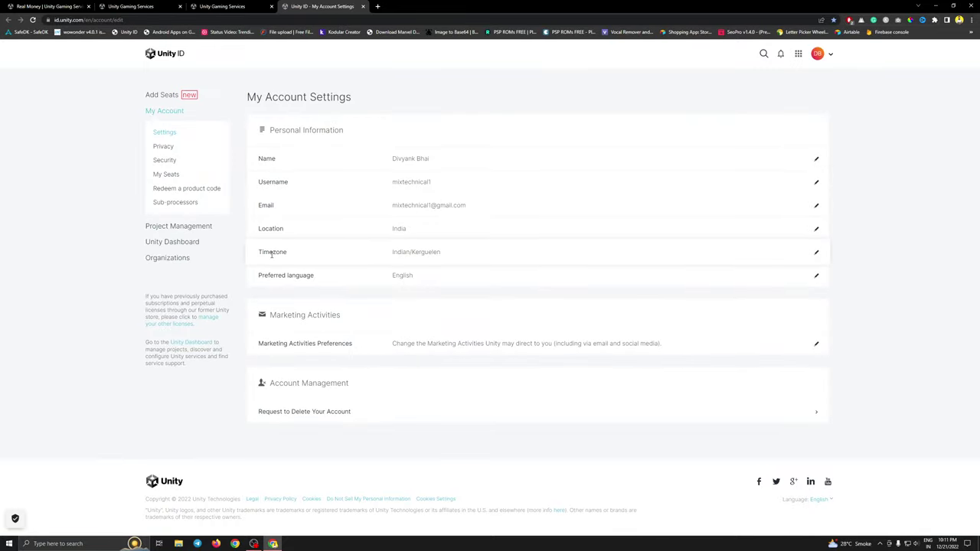
left_click_drag(239, 98, 361, 93)
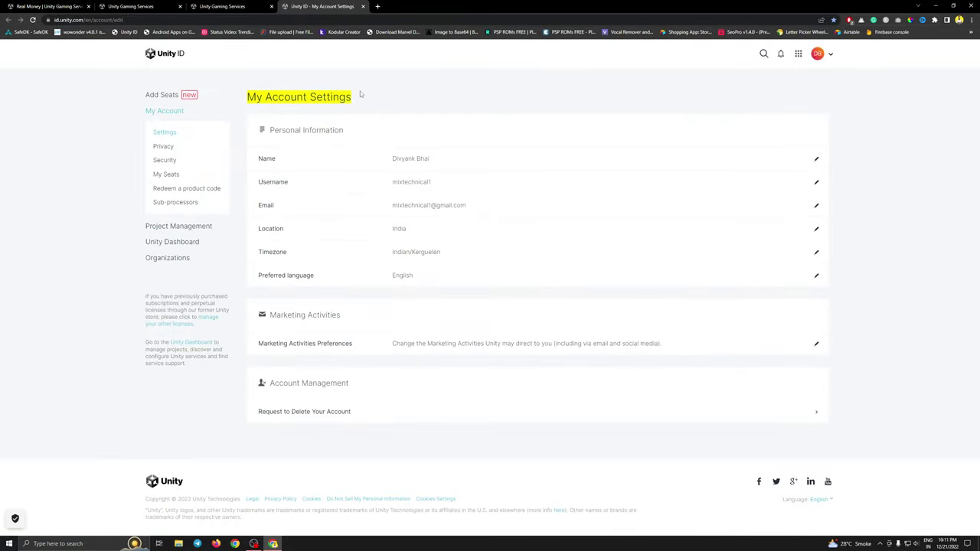
left_click(390, 91)
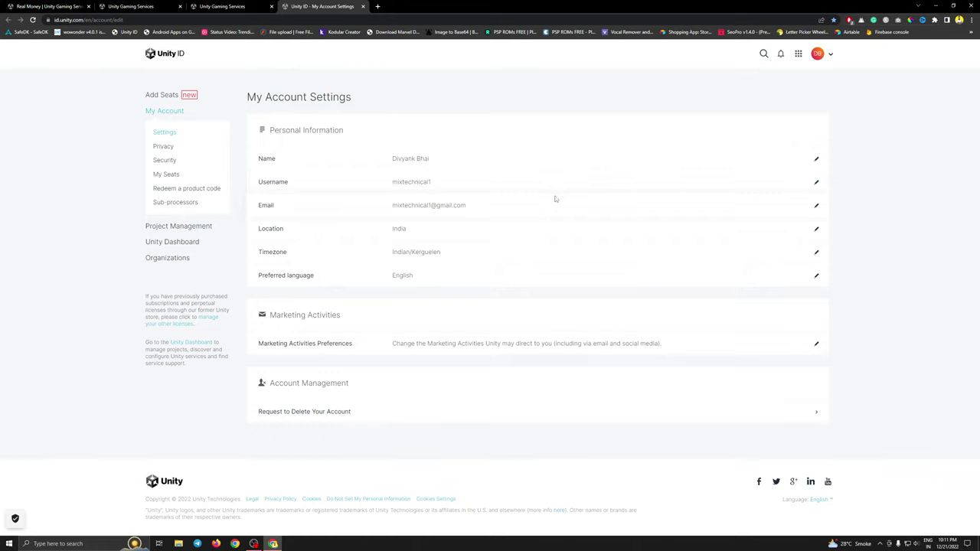
- Sign out of Unity, then sign back in with the Google account
left_click(833, 60)
left_click(900, 201)
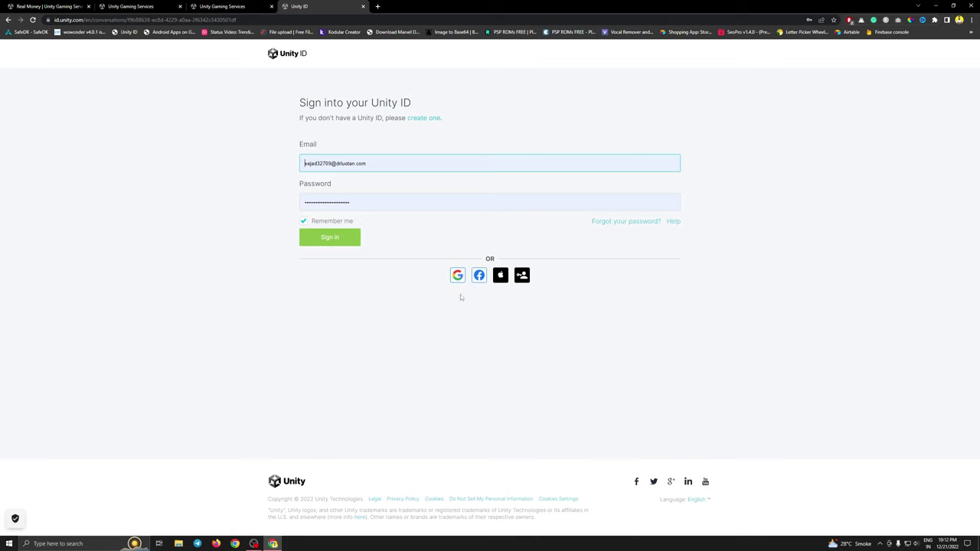
left_click(457, 276)
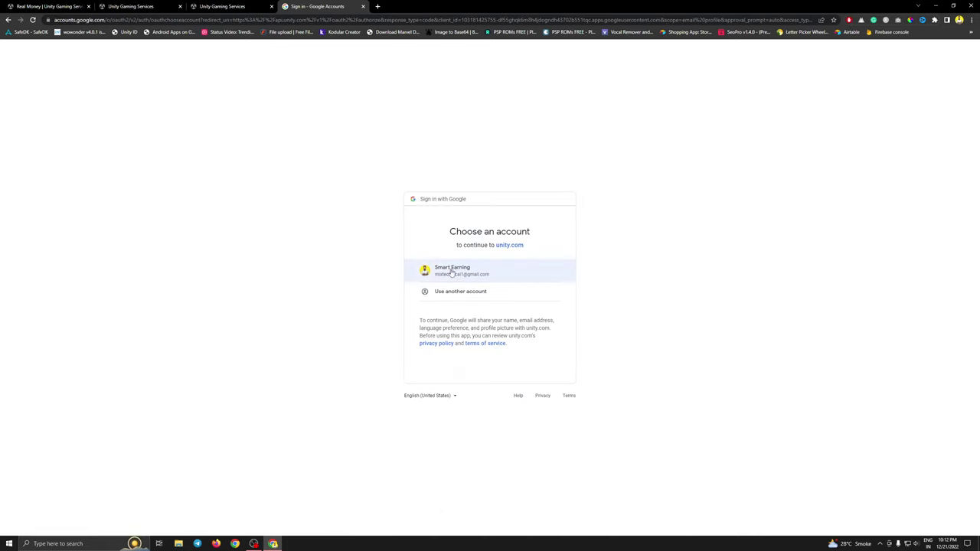
left_click(462, 274)
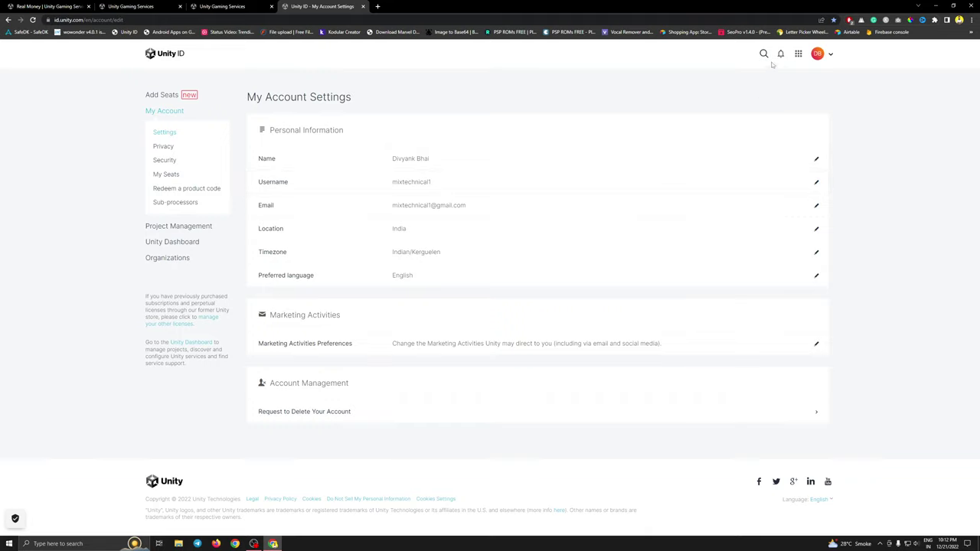
left_click(819, 54)
left_click(900, 203)
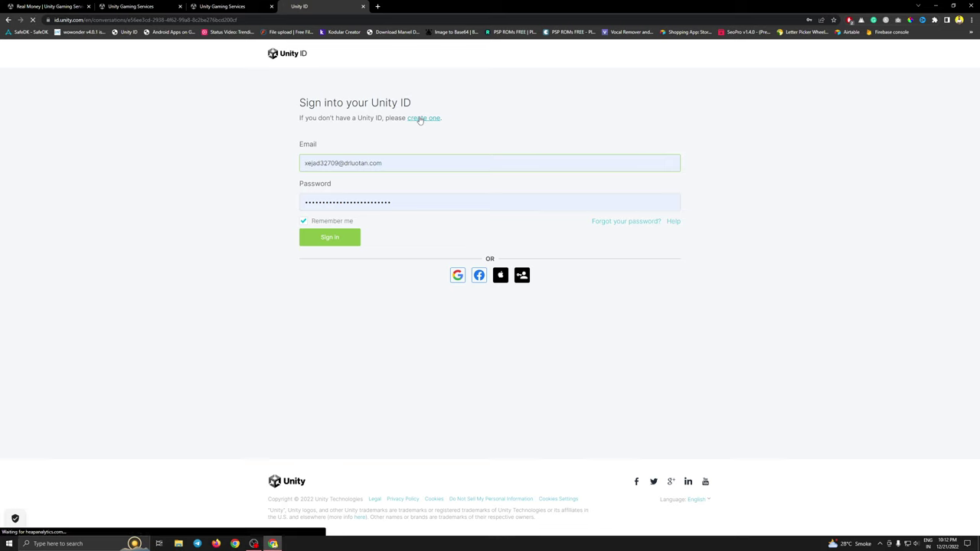
left_click(419, 117)
left_click(546, 151)
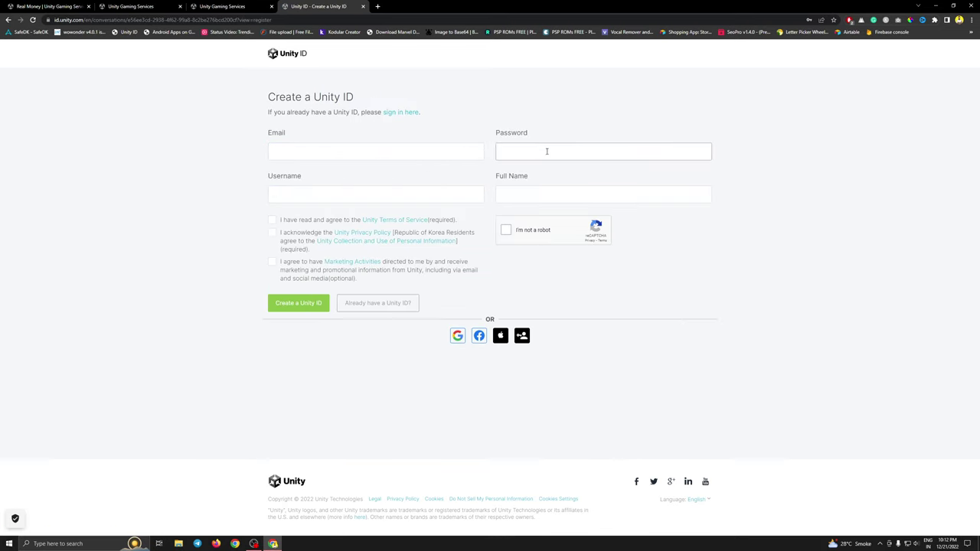
left_click(478, 193)
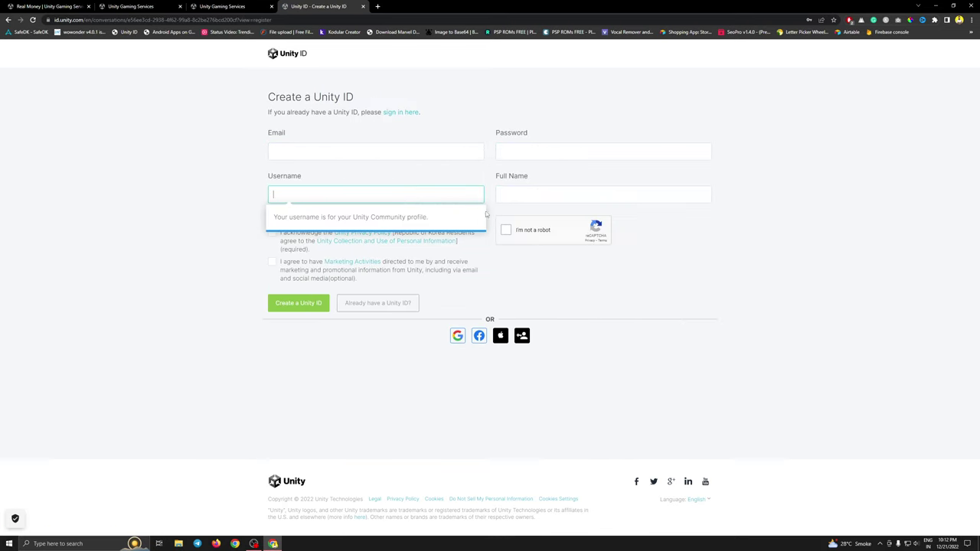
left_click(555, 191)
left_click(544, 148)
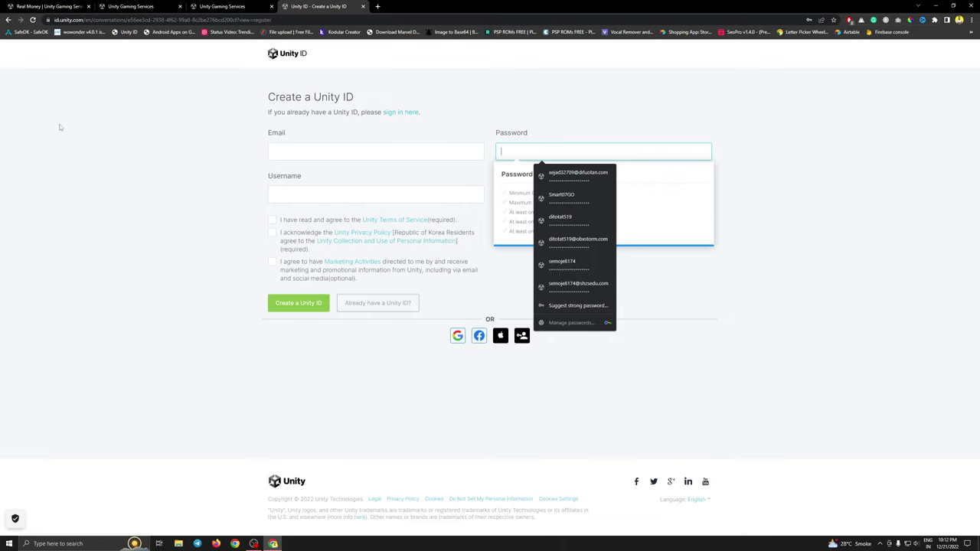
left_click(457, 336)
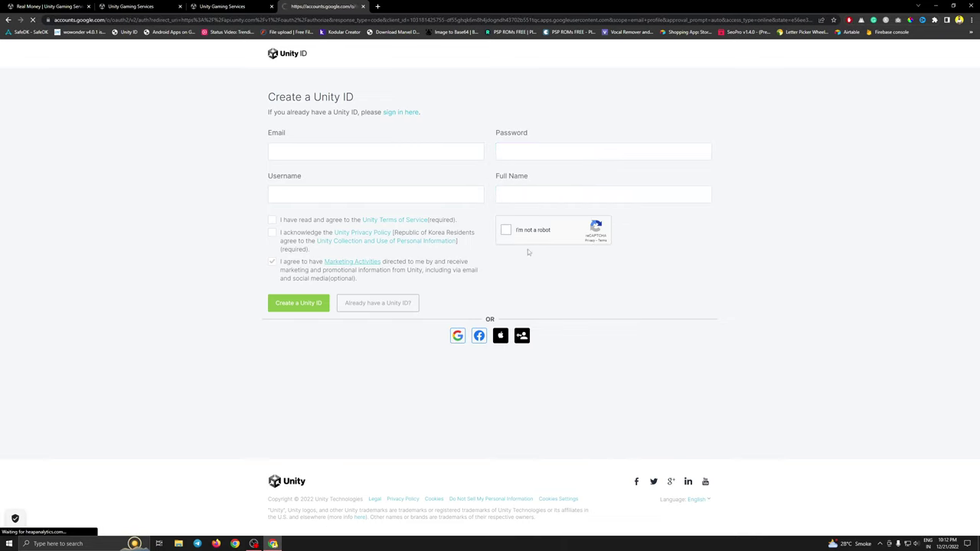
left_click(466, 273)
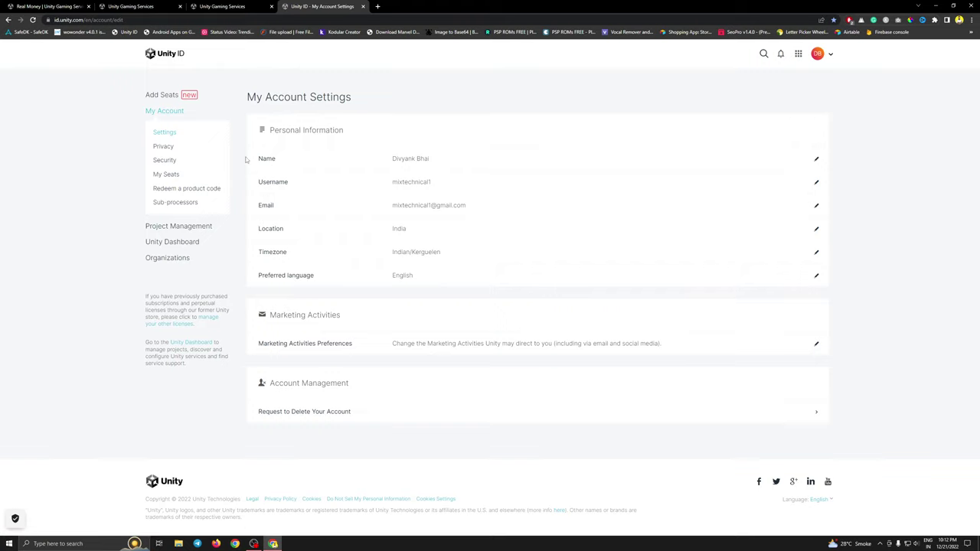
- Open the Security page and review the current session's city, browser and IP address
left_click(164, 161)
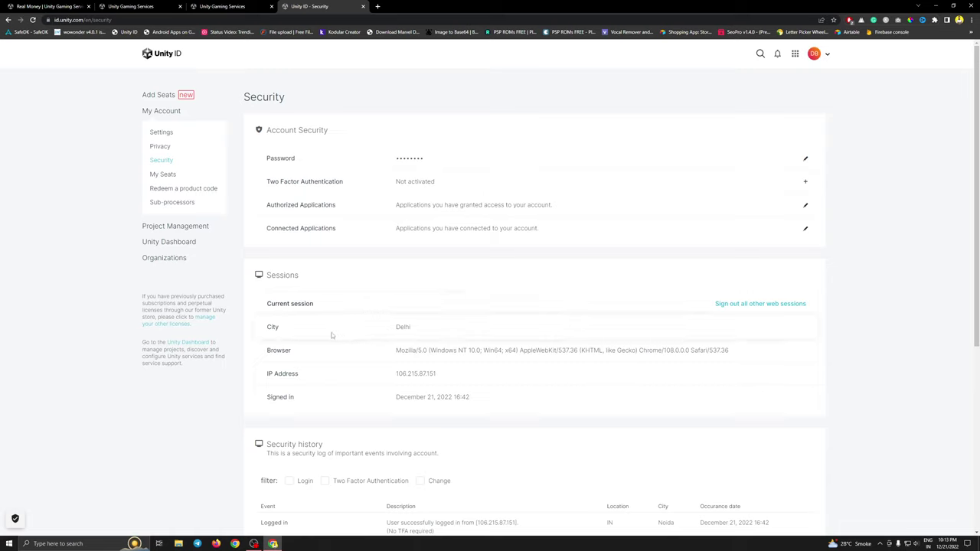
left_click_drag(267, 326, 431, 325)
left_click_drag(267, 350, 731, 351)
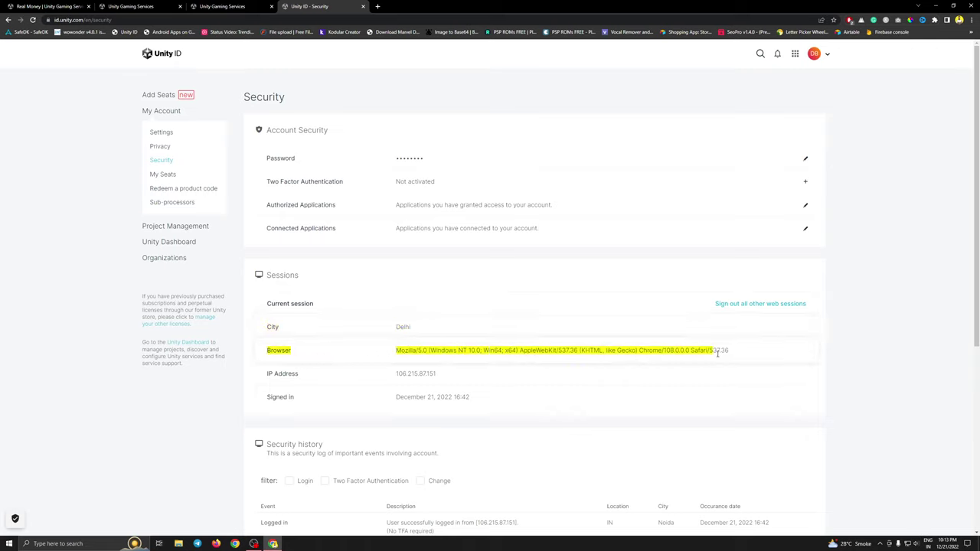
left_click_drag(466, 378, 268, 375)
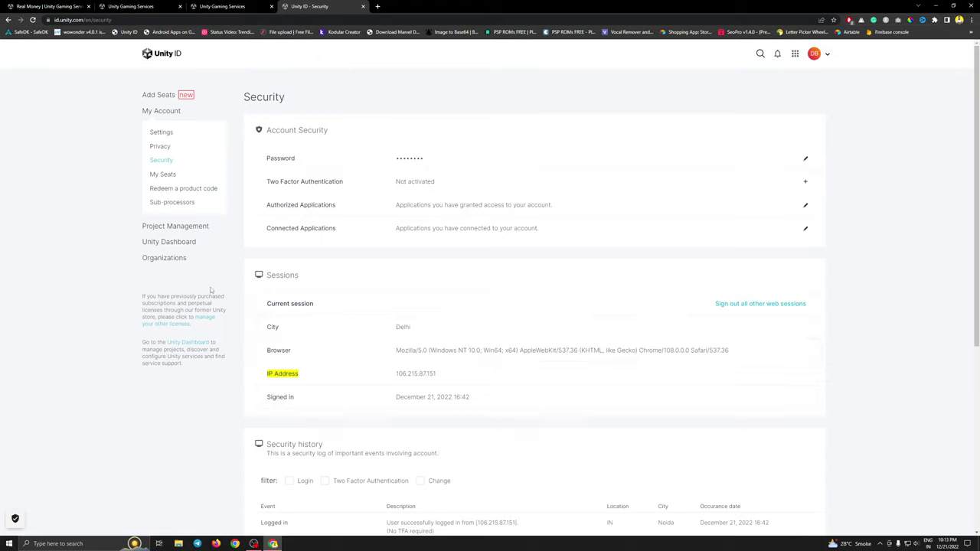
double_click(272, 327)
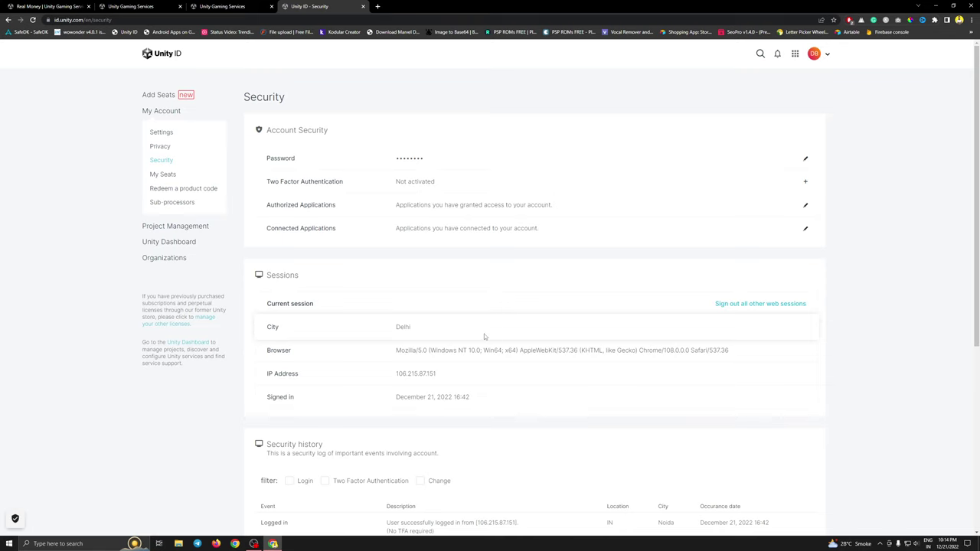
- Scroll down and review the security history table
scroll(480, 314, "down", 2)
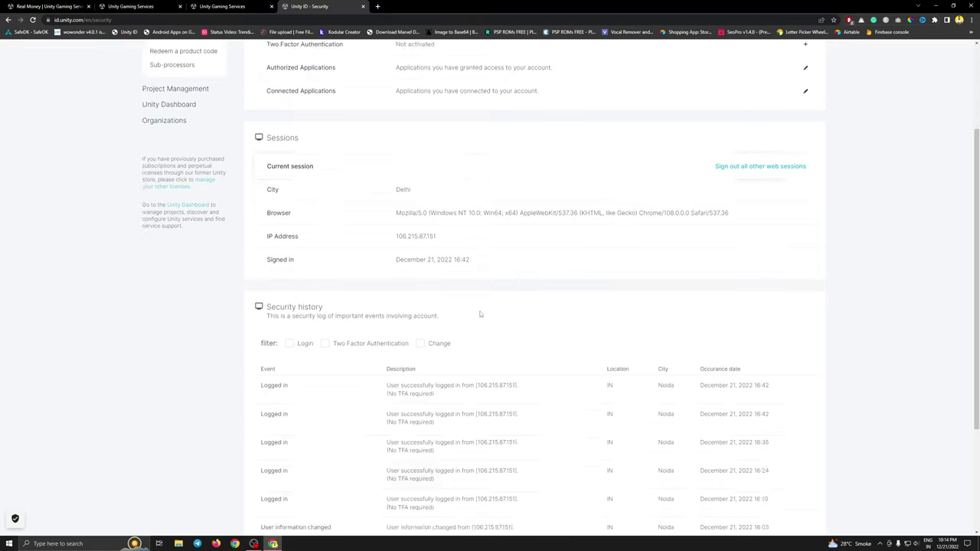
scroll(480, 314, "down", 2)
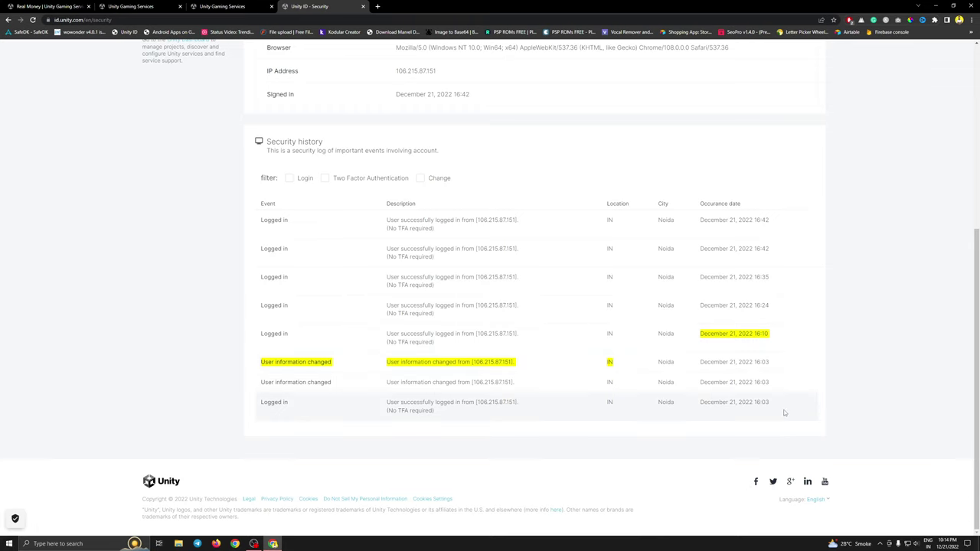
scroll(506, 330, "up", 5)
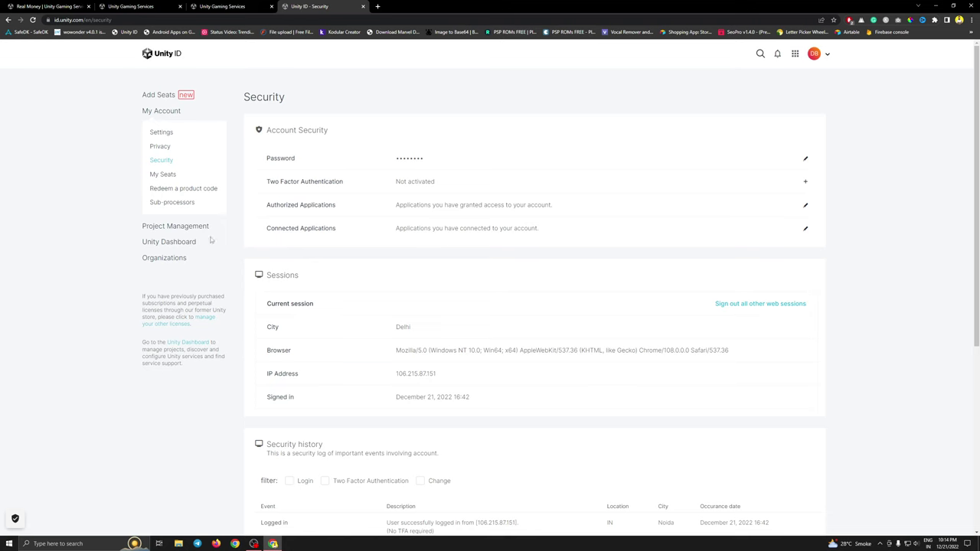
scroll(585, 214, "down", 4)
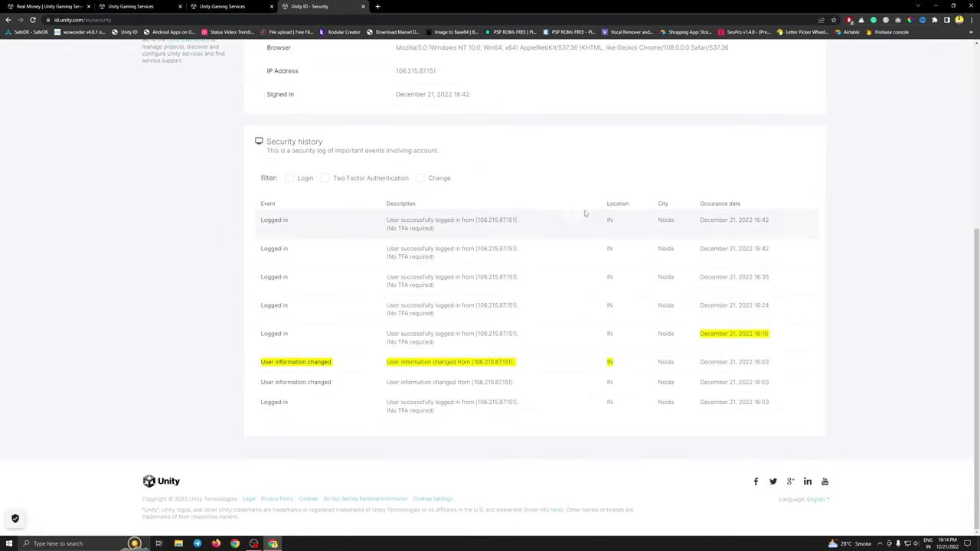
left_click_drag(242, 208, 813, 406)
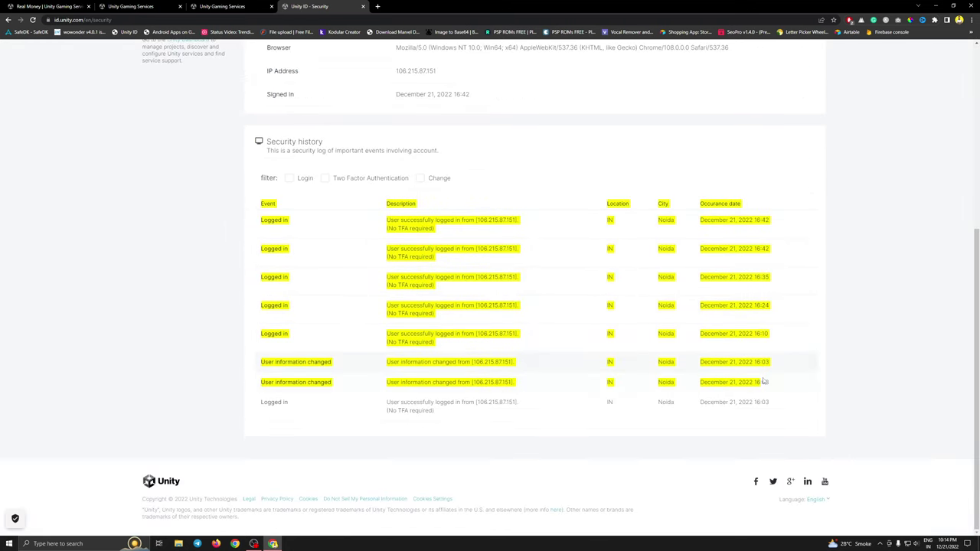
left_click(813, 406)
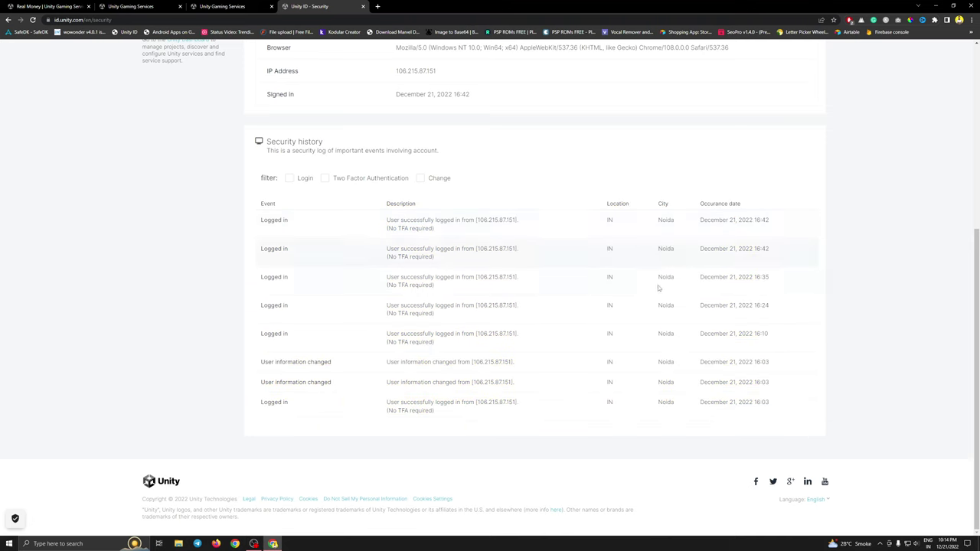
scroll(655, 222, "up", 4)
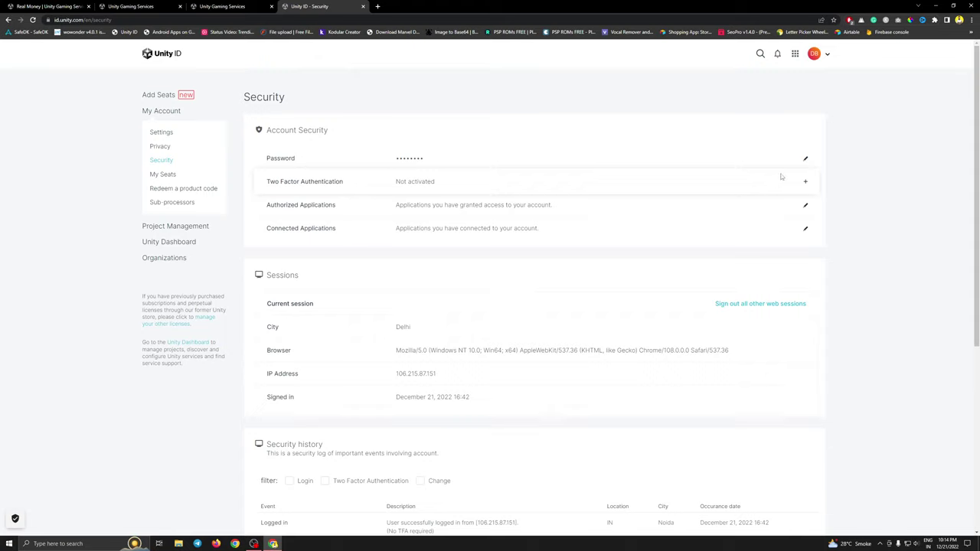
- Request a password reset email from the Password setting and open a new browser tab
left_click(805, 159)
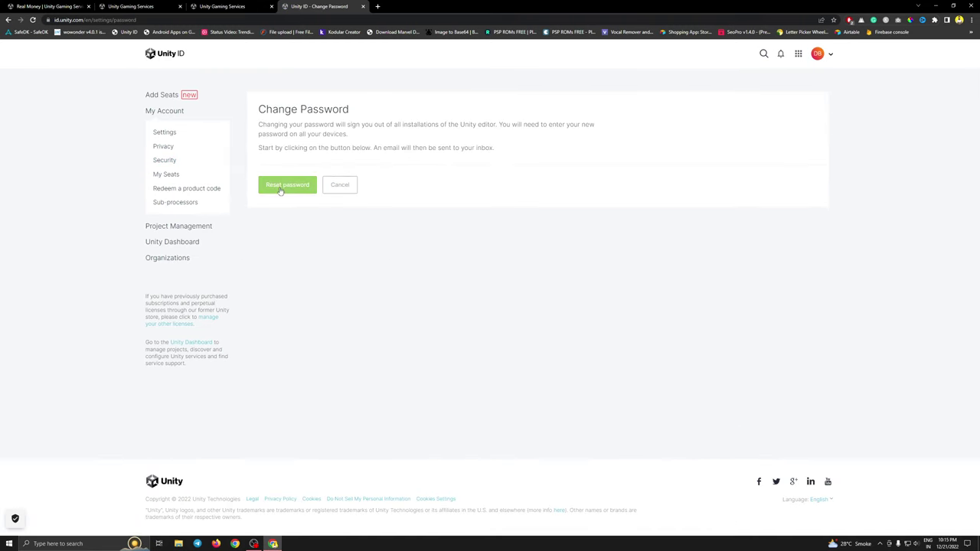
left_click(281, 188)
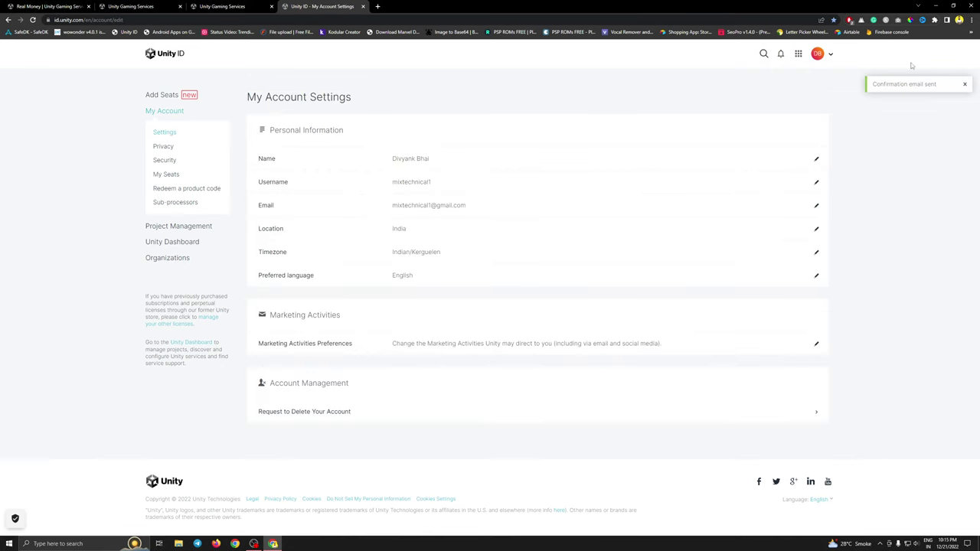
left_click(377, 6)
- Open Unity's 'Reset your password' email in Gmail and follow its reset link
left_click(906, 51)
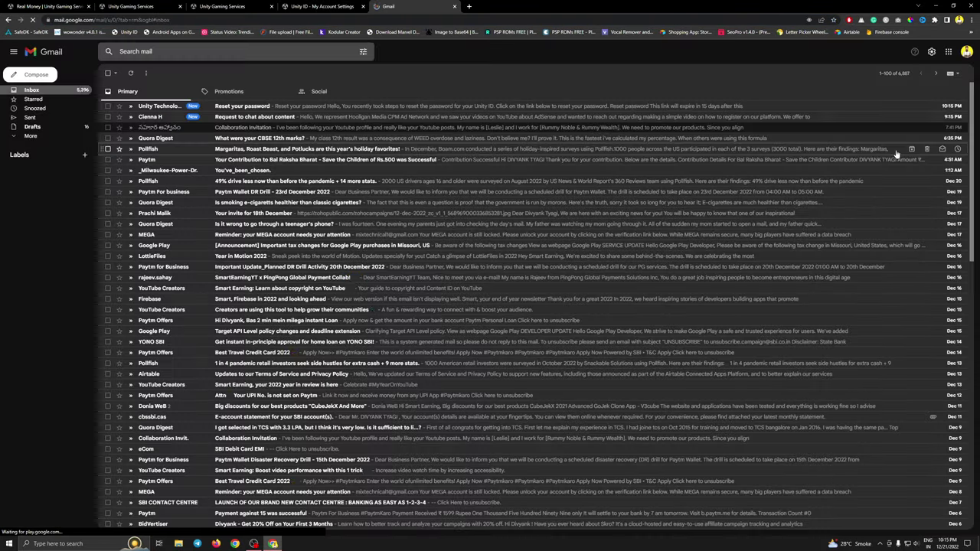
left_click(296, 106)
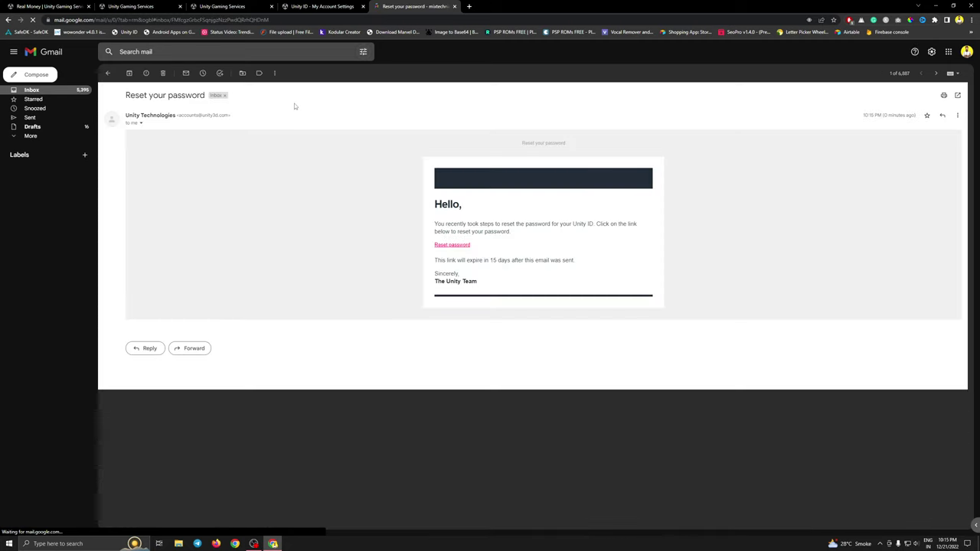
left_click(448, 245)
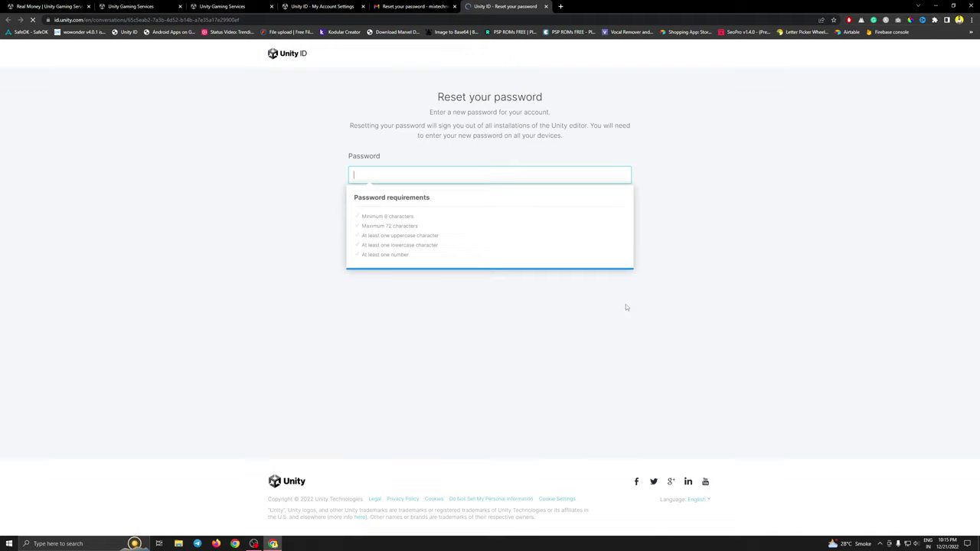
- Enter a new account password in the reset form and submit it
left_click(393, 174)
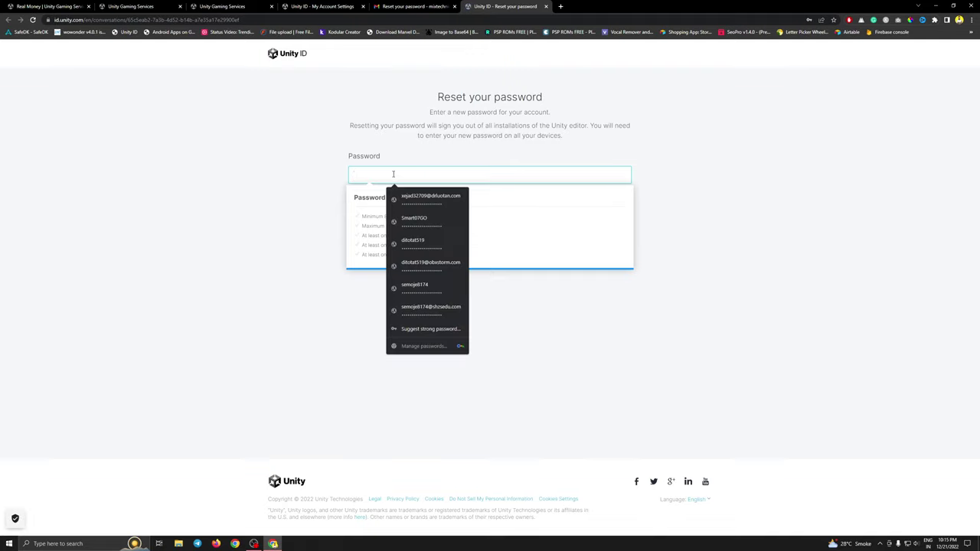
left_click(300, 205)
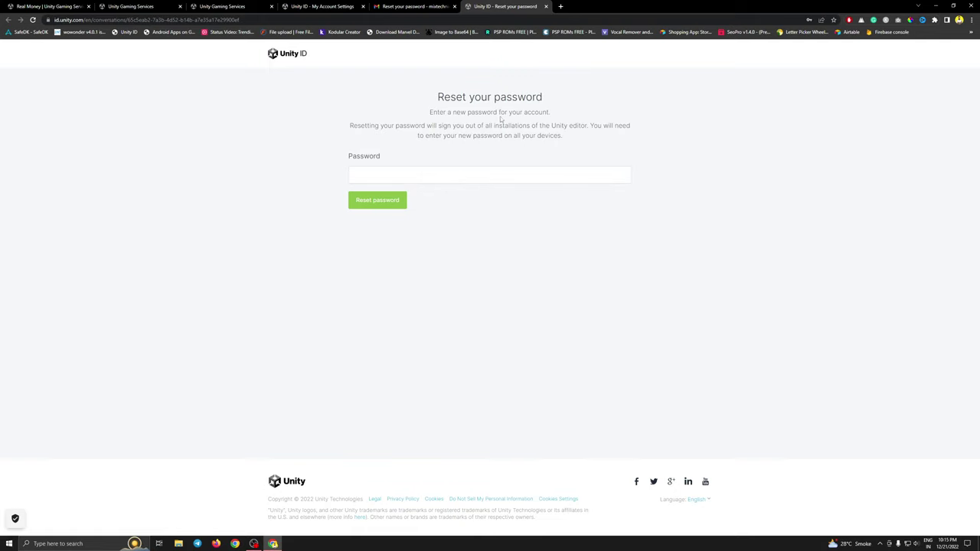
left_click_drag(559, 118, 422, 116)
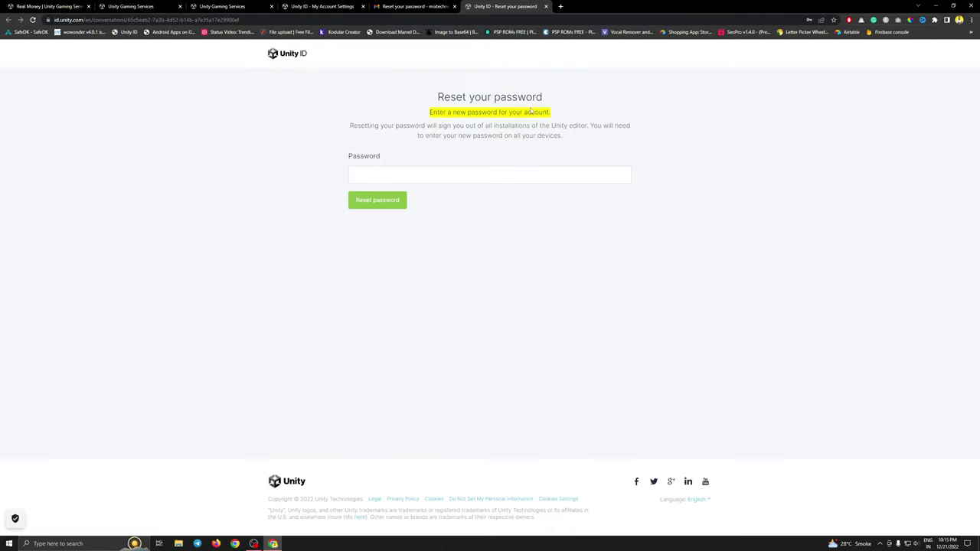
left_click(419, 172)
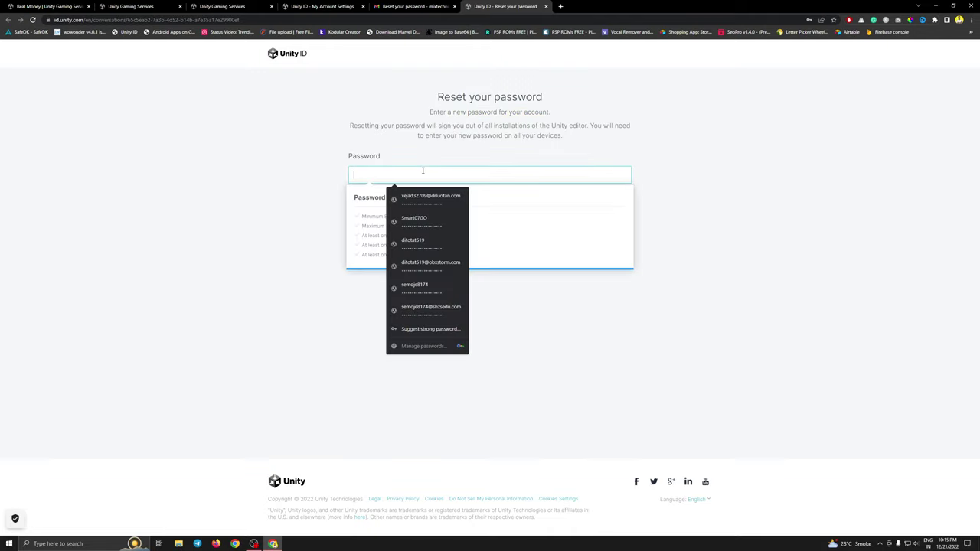
left_click(241, 127)
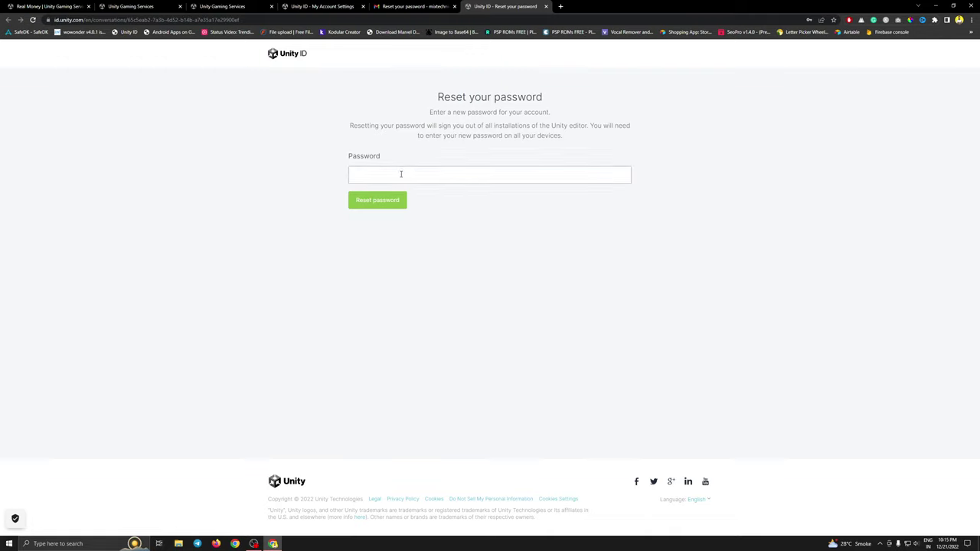
left_click(400, 173)
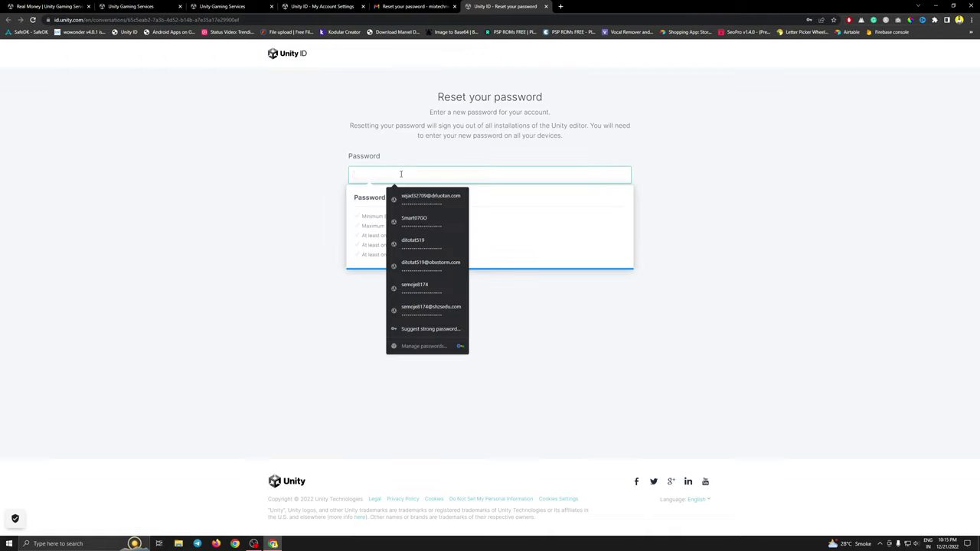
left_click(289, 217)
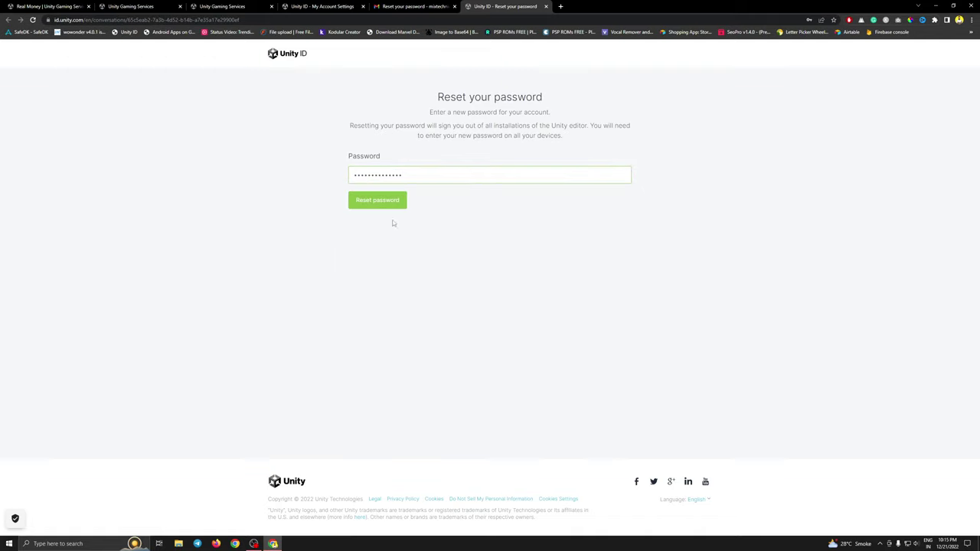
left_click(388, 205)
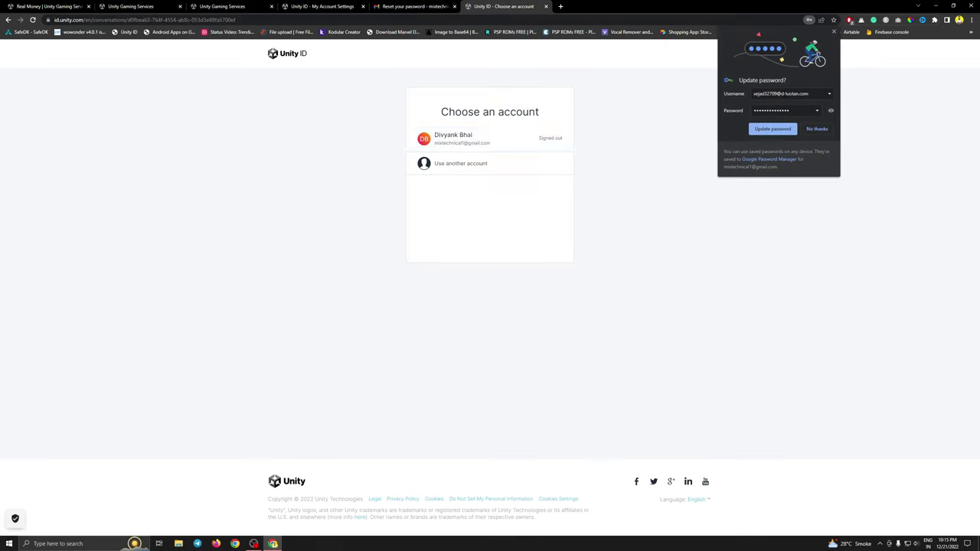
- Decline saving the password, then sign in to the existing account with its password
left_click(817, 129)
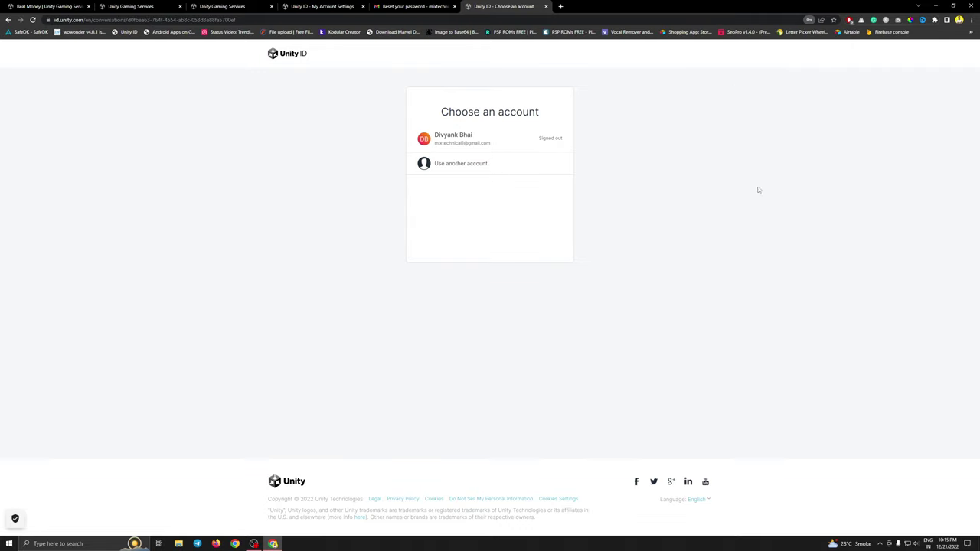
left_click(434, 142)
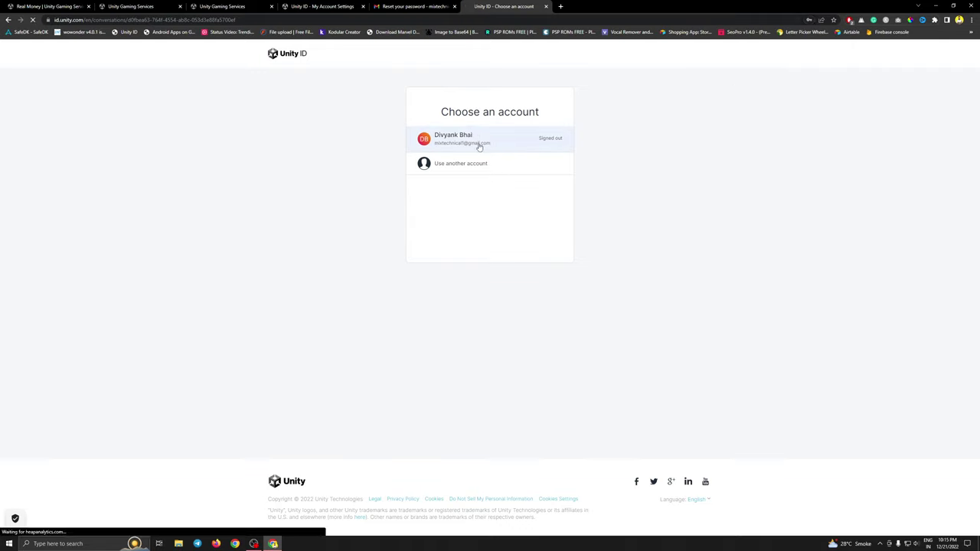
left_click(453, 168)
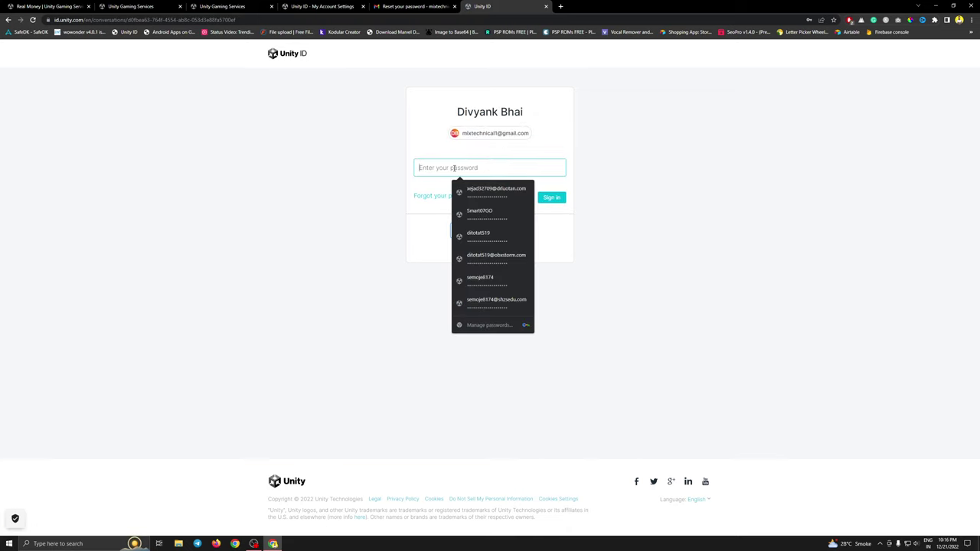
key("Return")
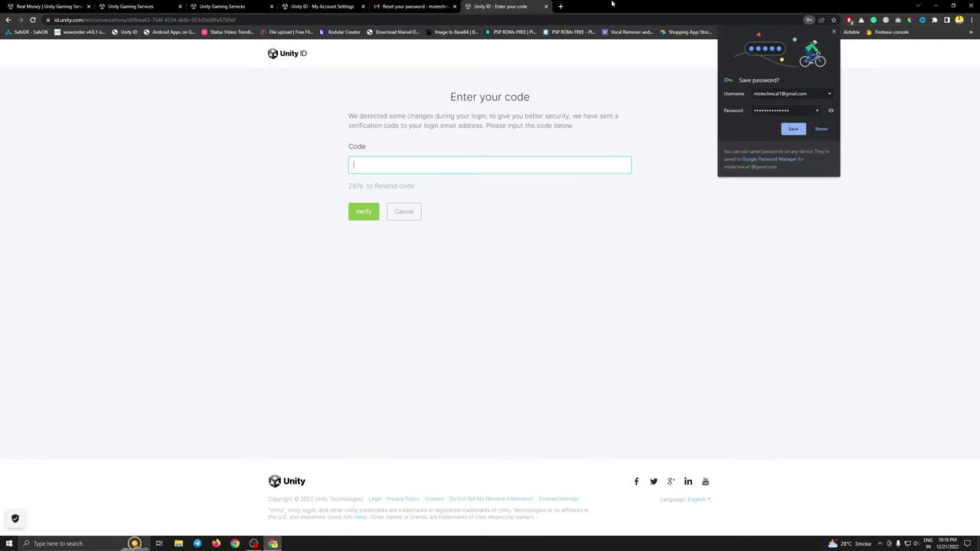
- Copy the code from Unity's 'Security Notice - Verification code for Unity ID' email in Gmail
left_click(413, 6)
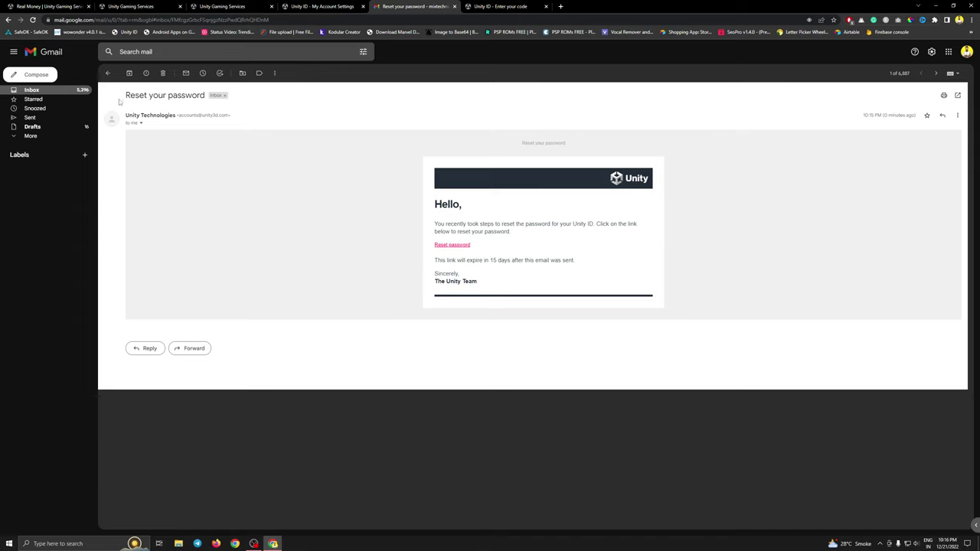
left_click(109, 73)
left_click(383, 94)
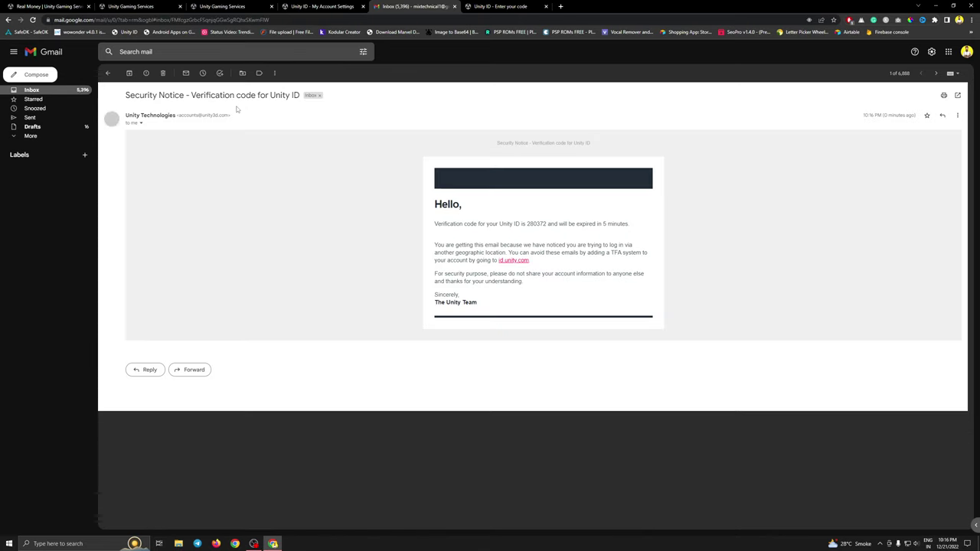
left_click_drag(526, 223, 548, 225)
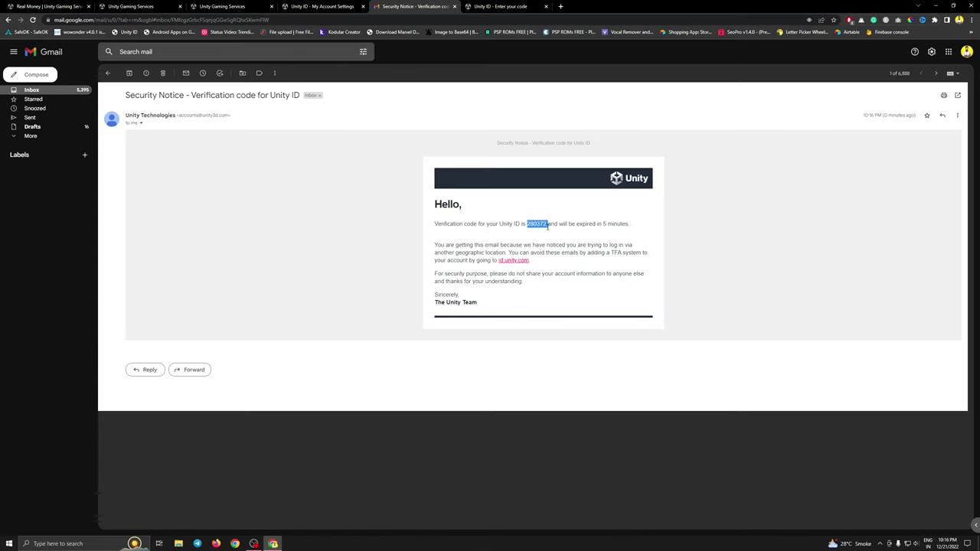
right_click(540, 223)
left_click(556, 230)
left_click(497, 6)
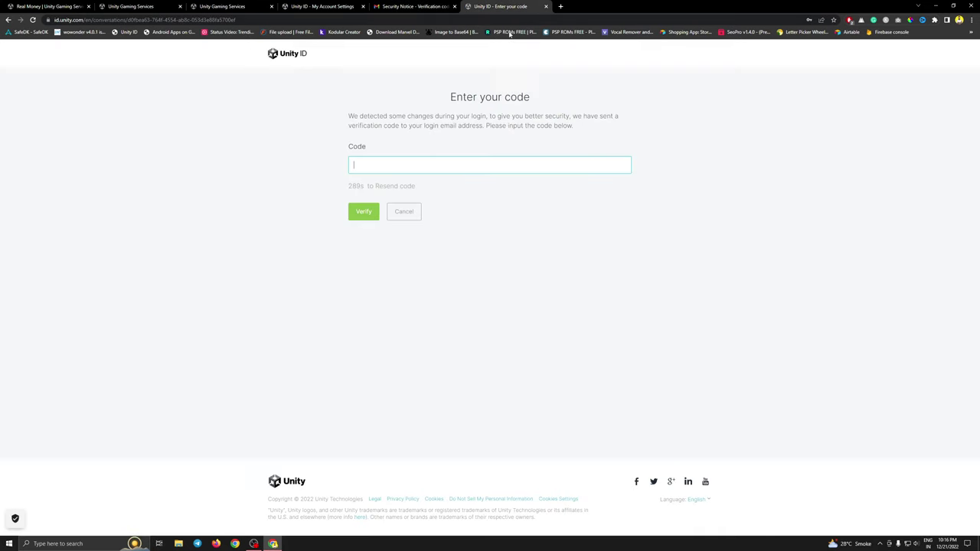
- Paste the emailed verification code into the Code field and verify it
key("ctrl+v")
left_click(363, 215)
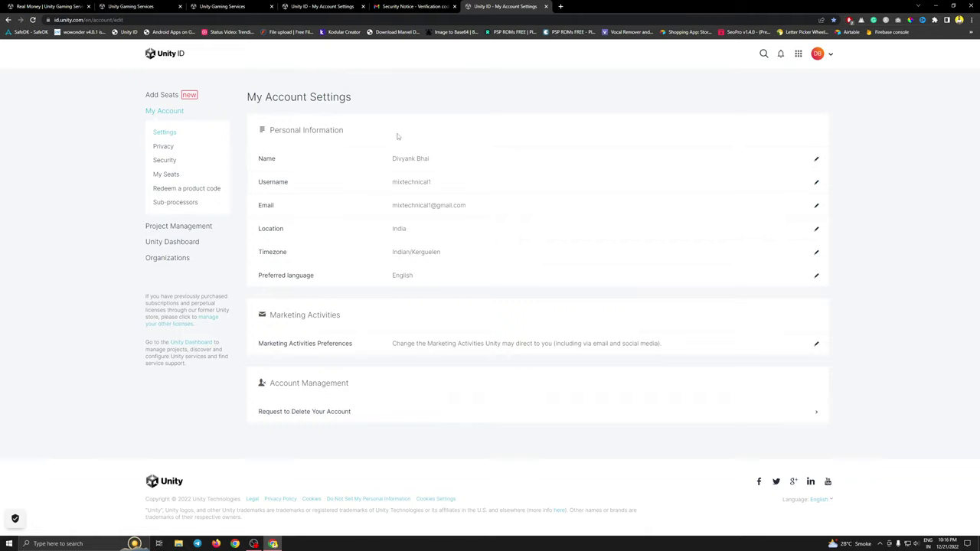
double_click(268, 205)
- Re-confirm the account password to open Edit Email, and select the current address there
left_click(815, 205)
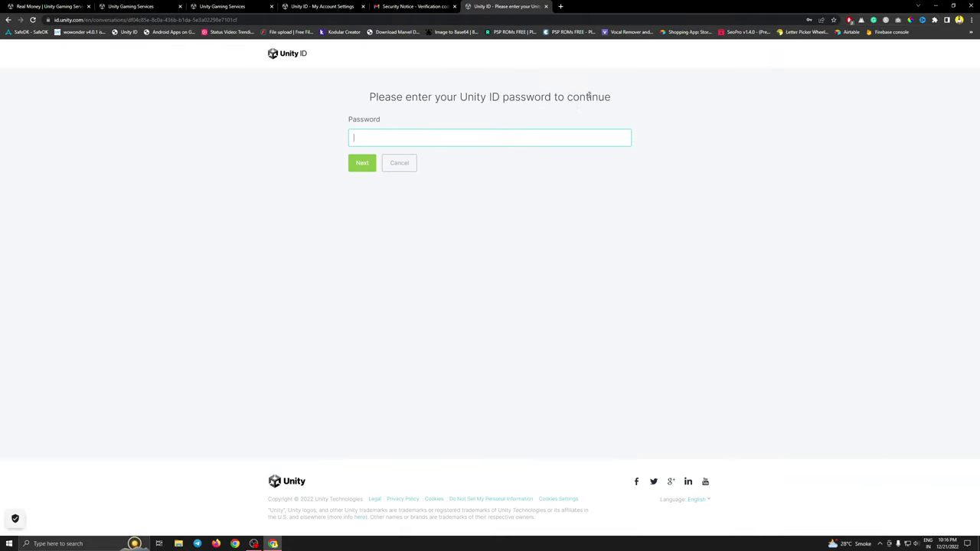
left_click(429, 135)
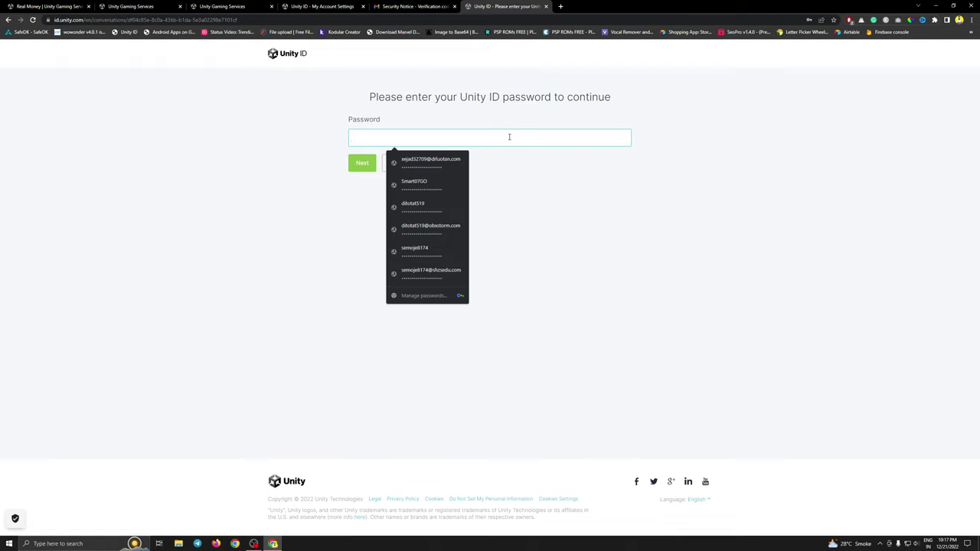
left_click(362, 164)
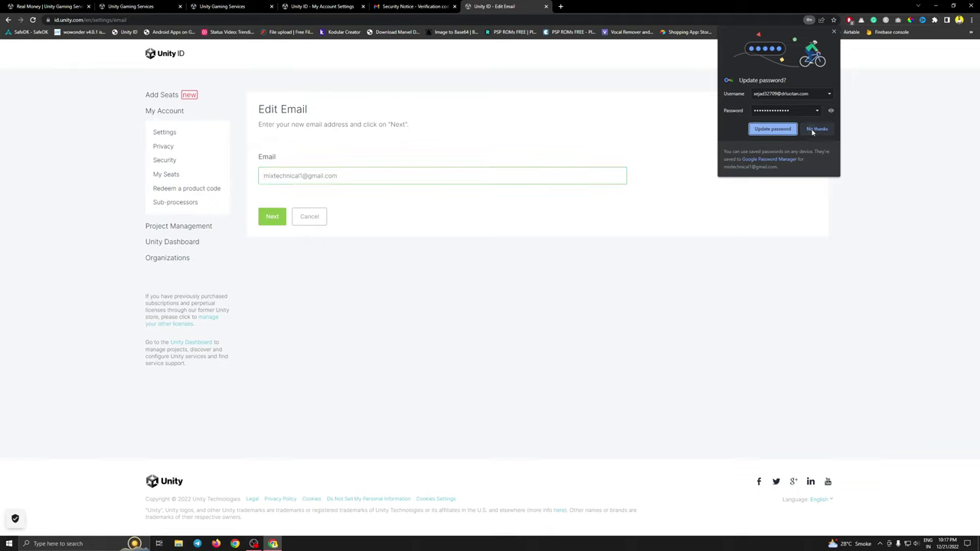
left_click(815, 129)
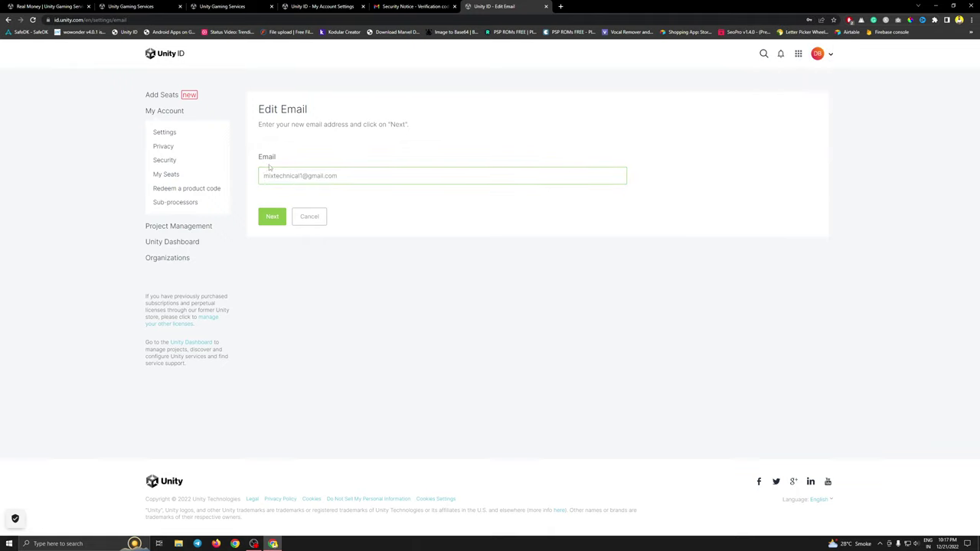
triple_click(341, 179)
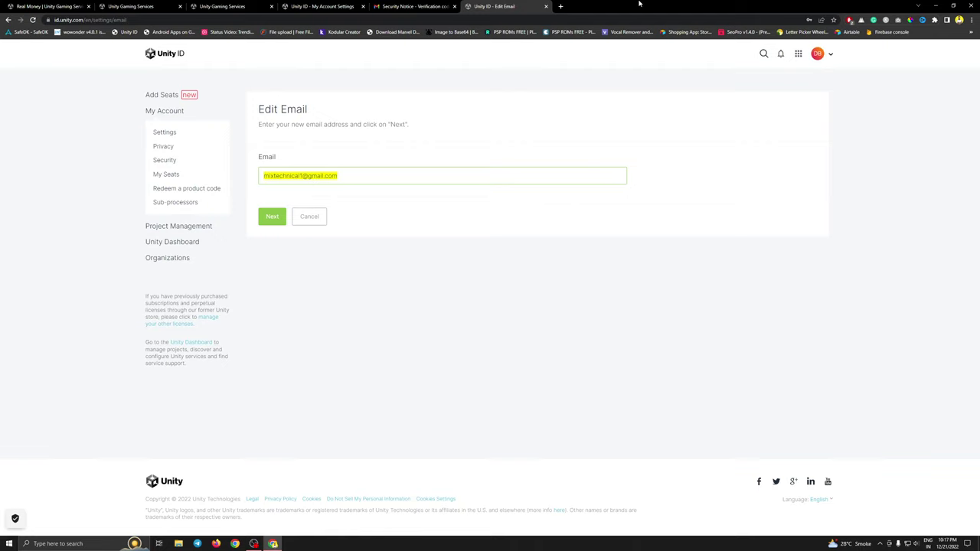
- Search for 'temp mail' in a new tab and open the Temp Mail site
left_click(560, 7)
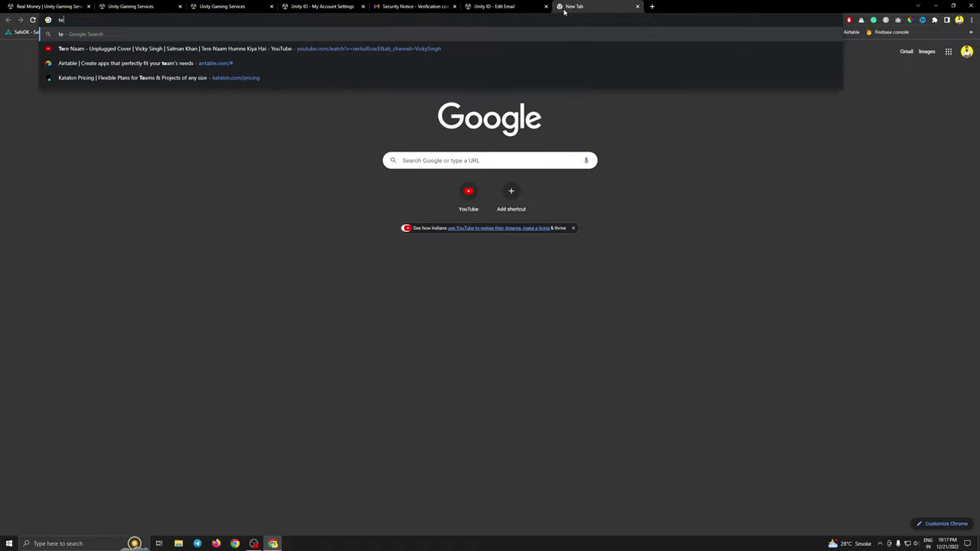
type("teamop")
key("BackSpace")
key("BackSpace")
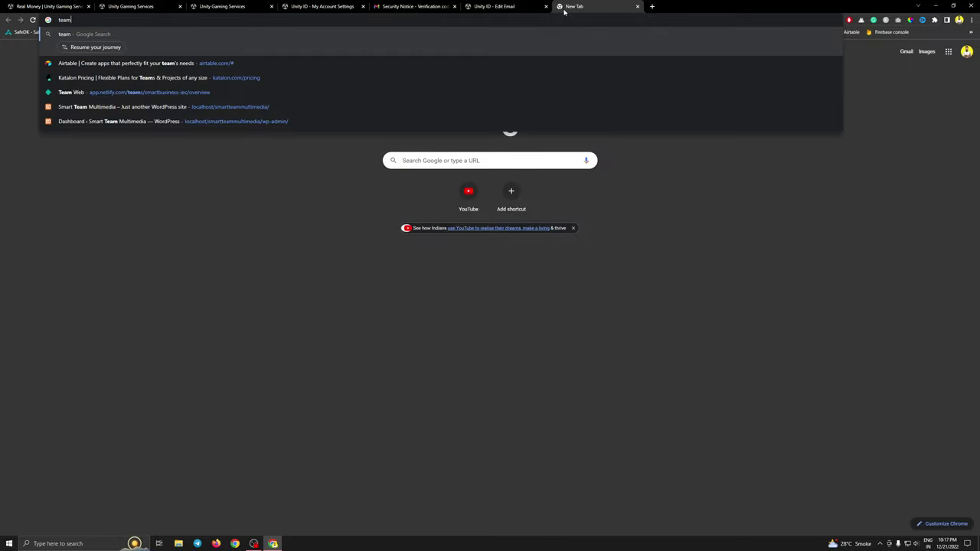
type("p mail")
key("Return")
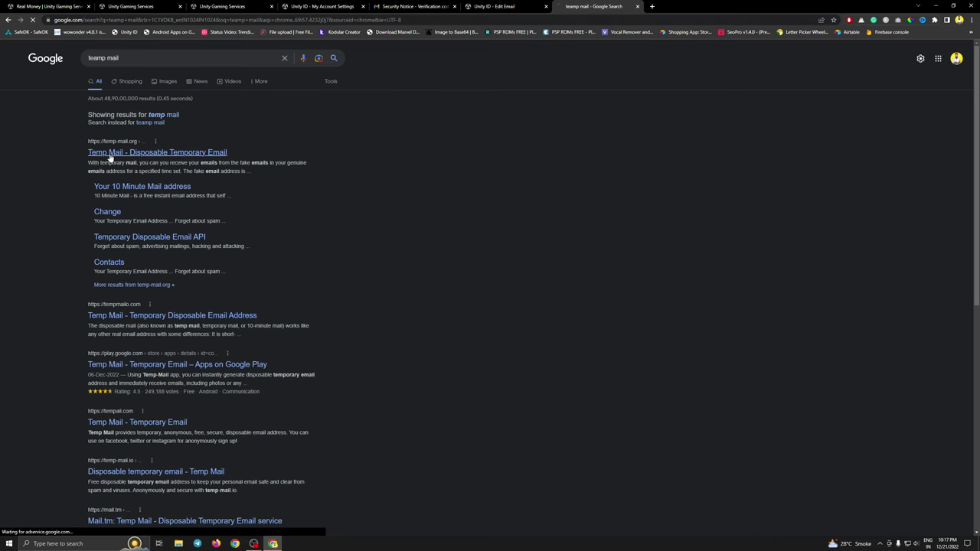
left_click(113, 153)
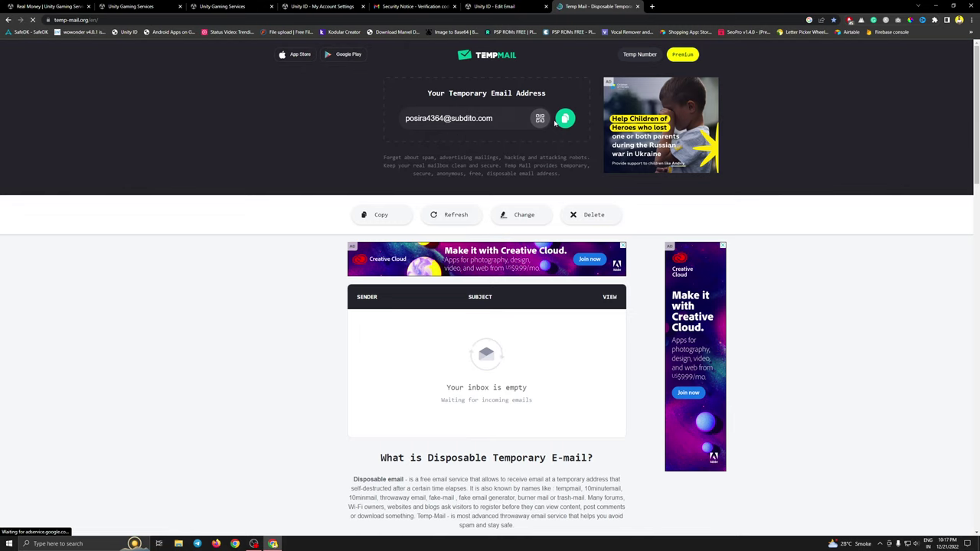
- Copy the disposable address Temp Mail generated
left_click(564, 119)
- Replace the account email with the pasted temporary address, submit it, and check the Temp Mail inbox
left_click(501, 6)
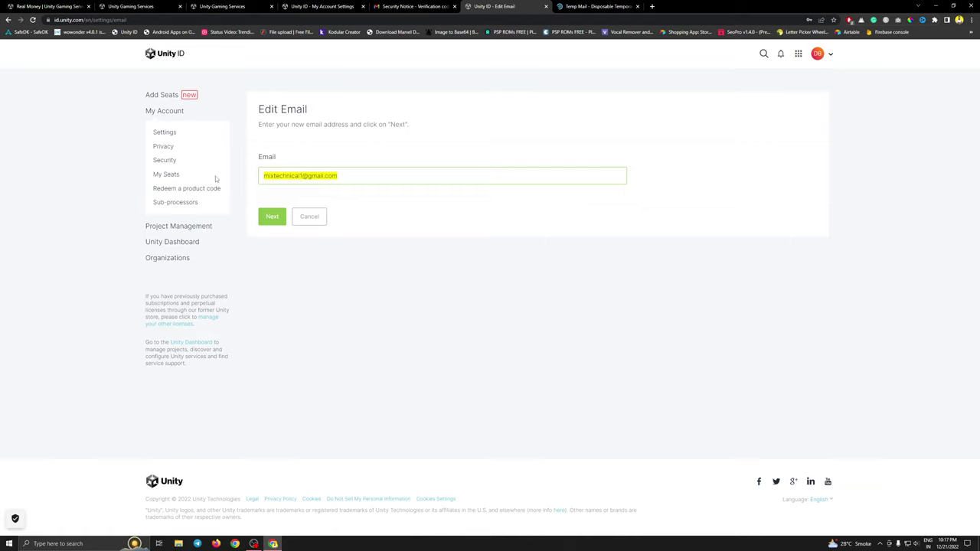
key("BackSpace")
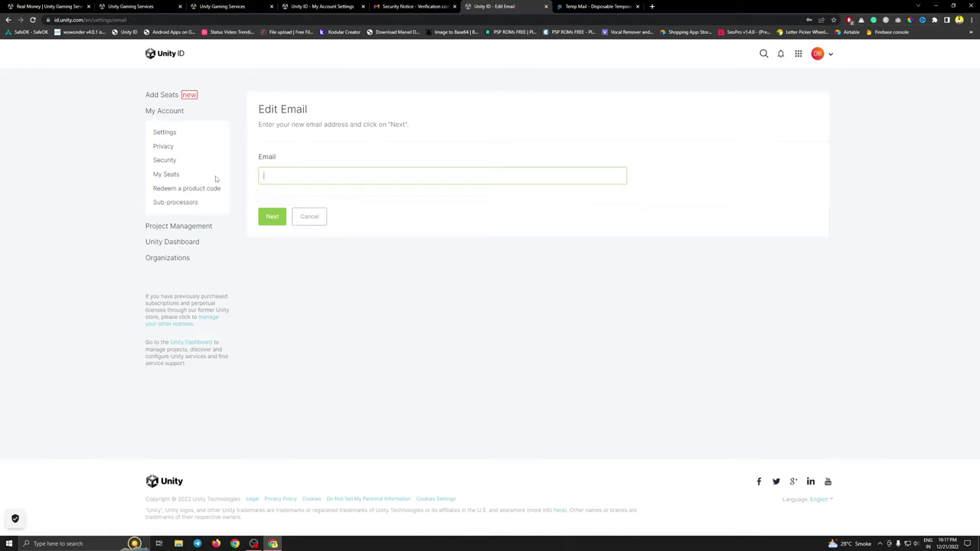
key("ctrl+v")
left_click(271, 216)
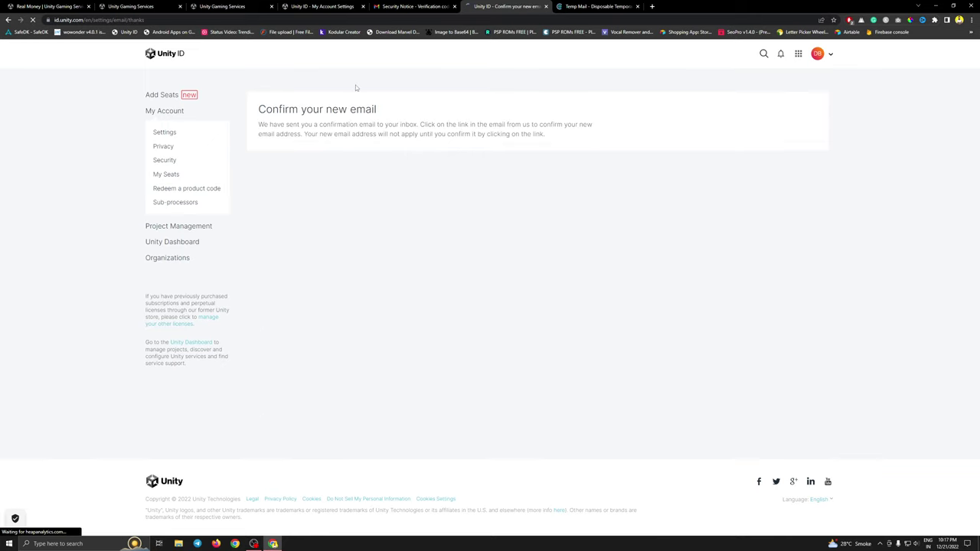
left_click(596, 6)
scroll(626, 262, "down", 3)
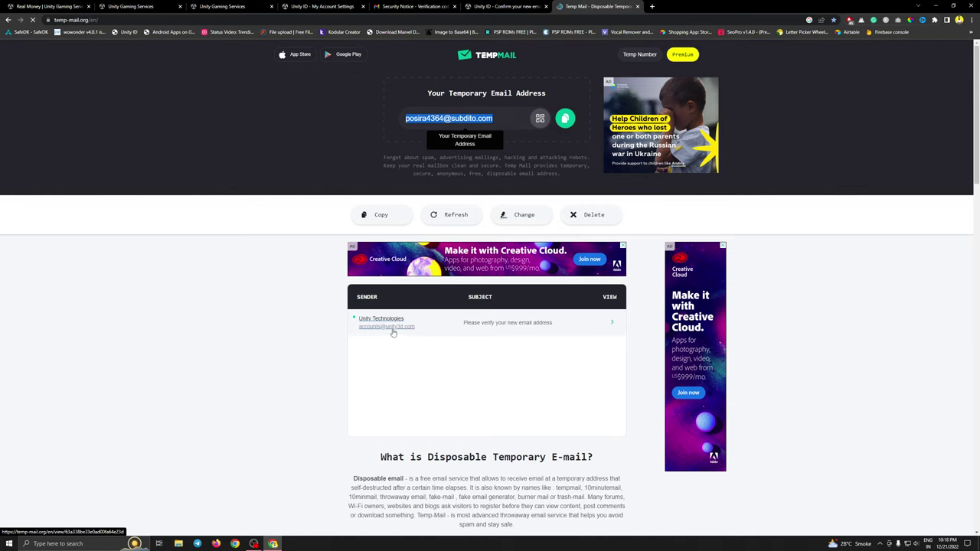
- Open Unity's 'Please verify your new email address' message and follow its 'Verify email' link
left_click(612, 328)
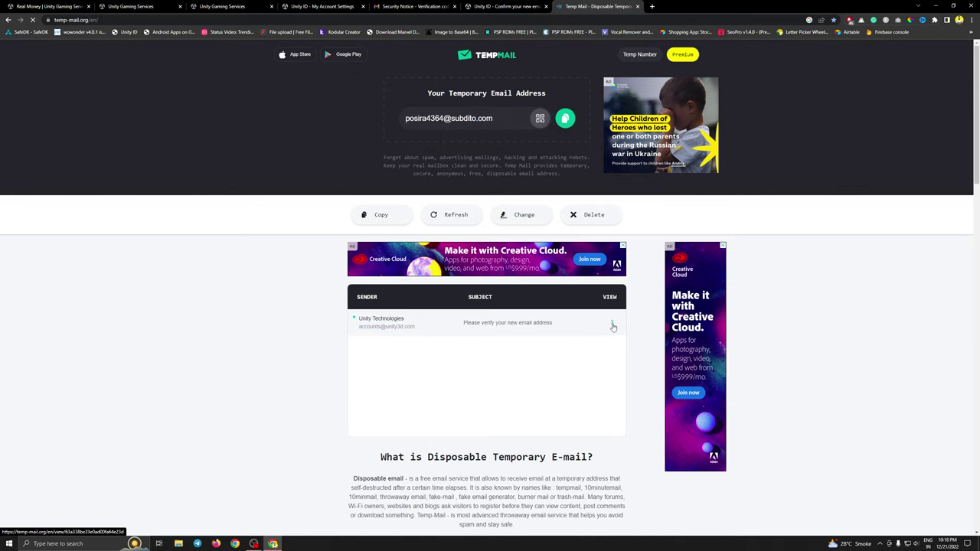
scroll(489, 315, "down", 3)
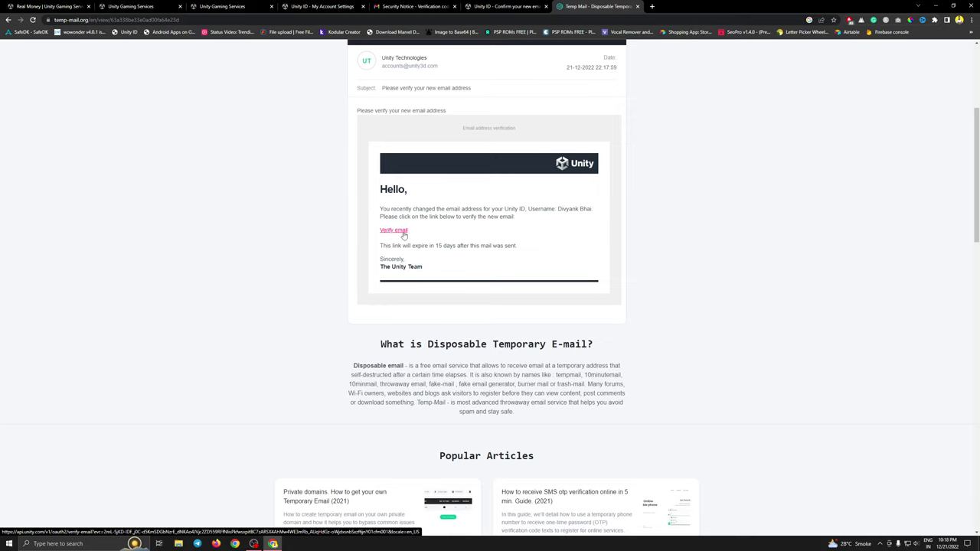
left_click(393, 265)
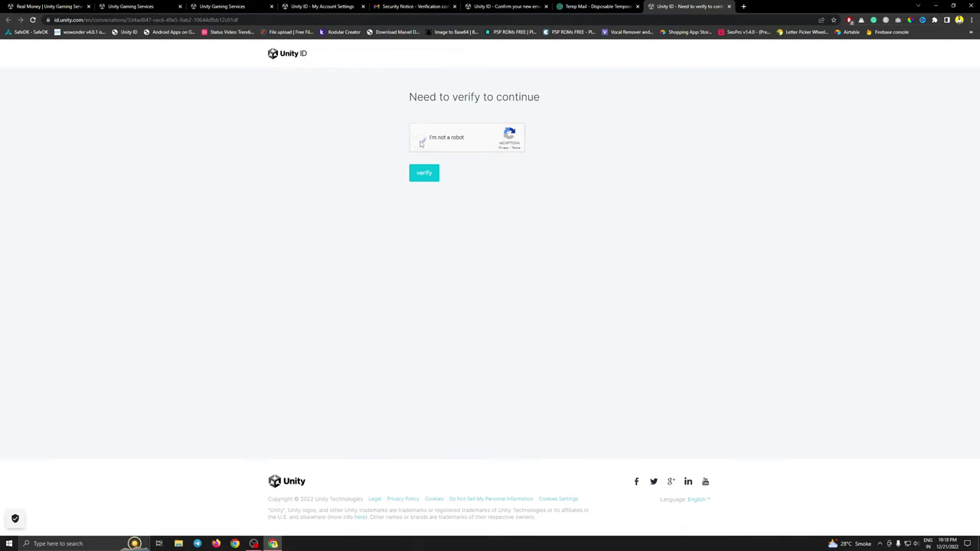
- Pass the 'I'm not a robot' check to confirm the temporary address as the account email
left_click(424, 173)
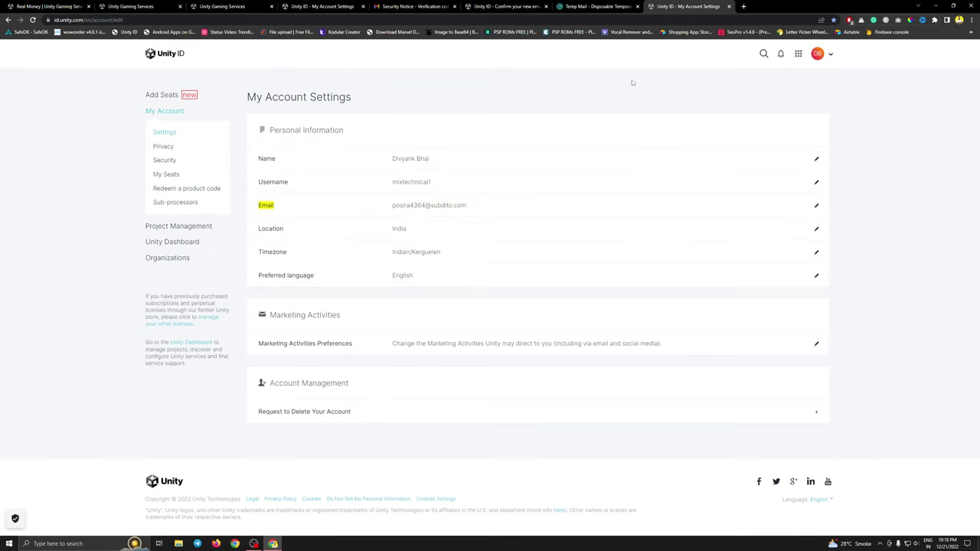
left_click(597, 6)
scroll(464, 230, "up", 3)
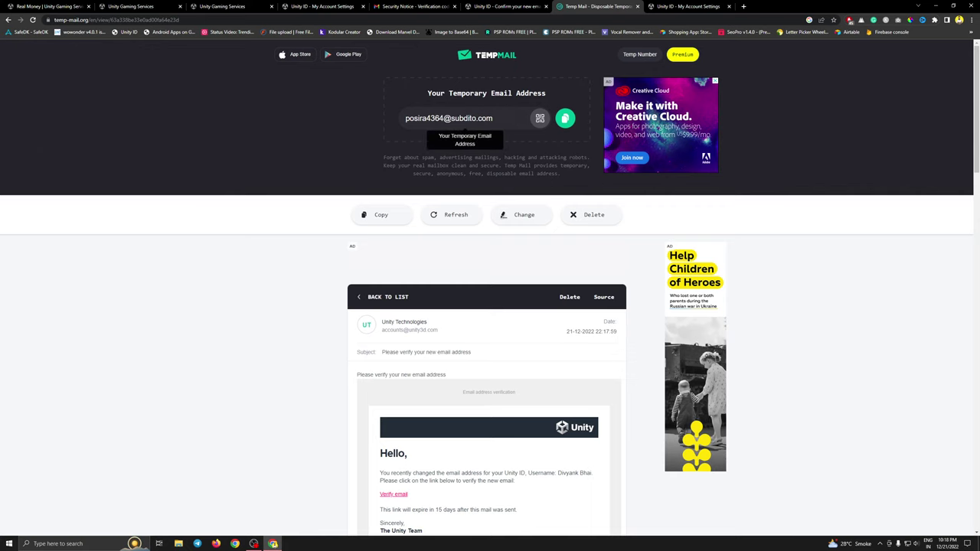
left_click(703, 6)
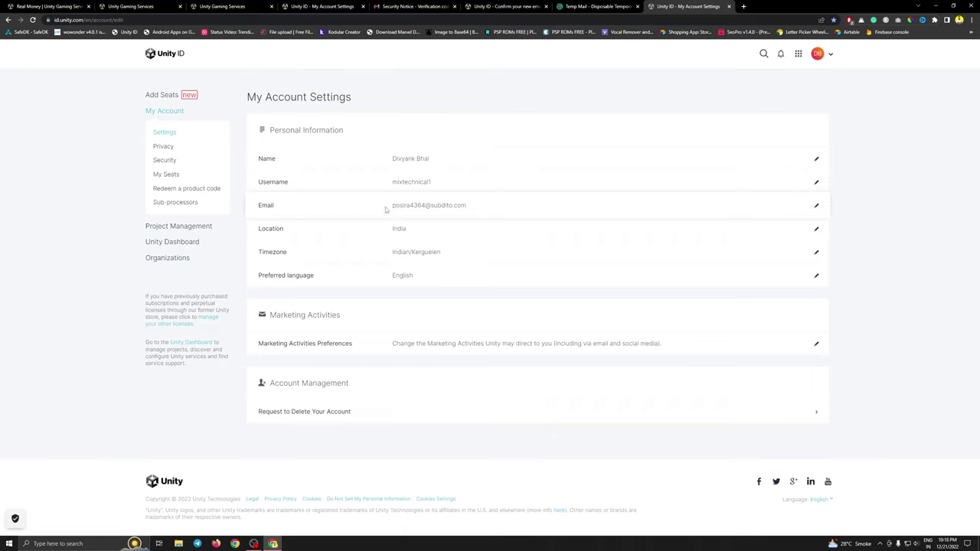
- Copy the temporary address from Temp Mail and re-confirm the password to reach account settings
left_click(816, 205)
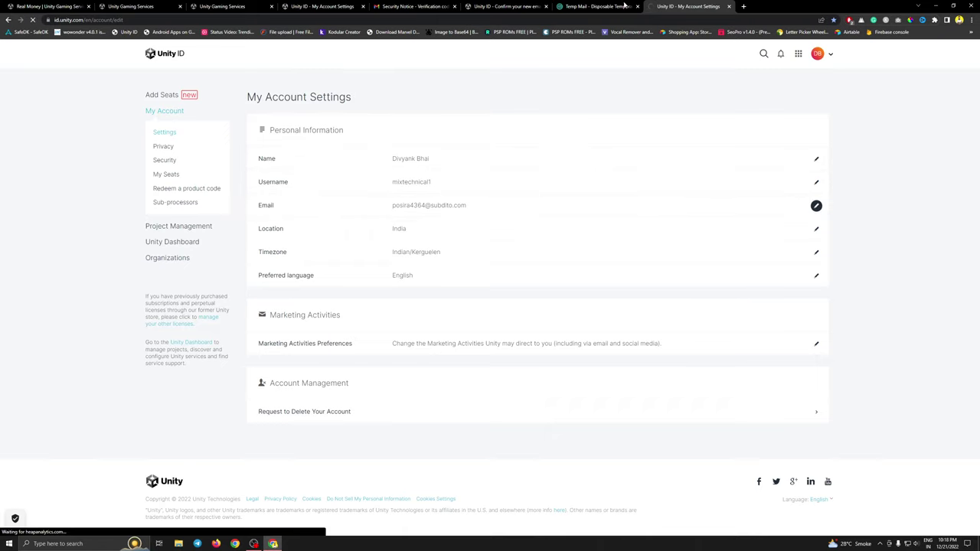
left_click(597, 6)
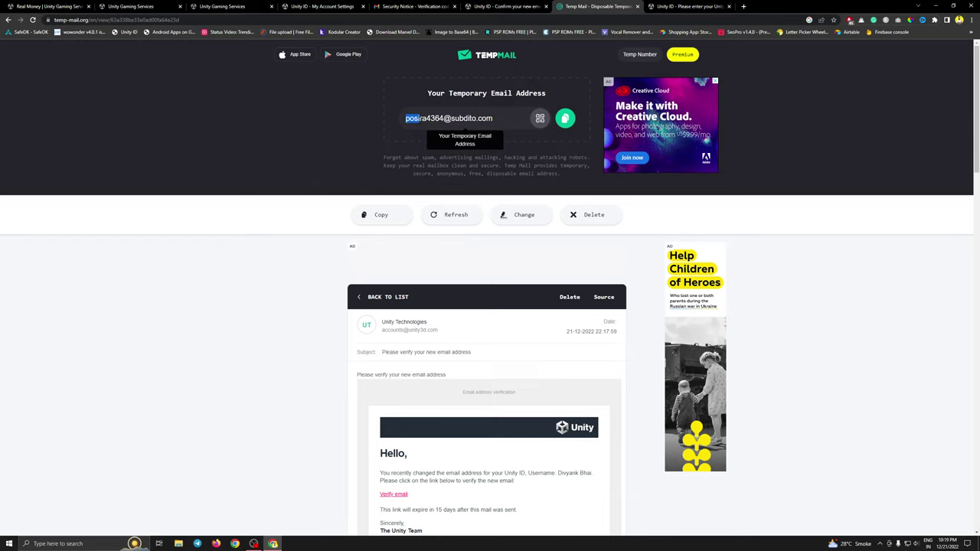
left_click_drag(406, 119, 492, 119)
key("ctrl+c")
right_click(444, 124)
left_click(458, 126)
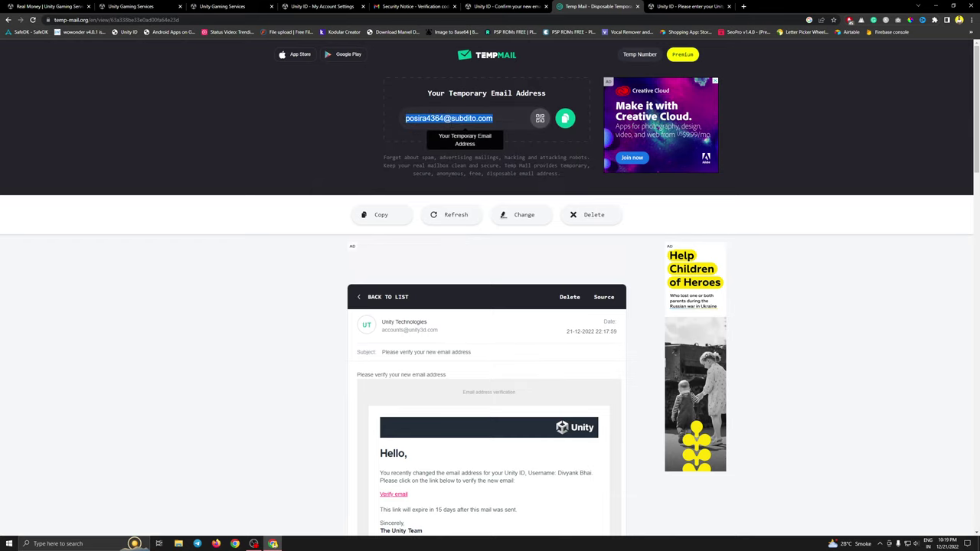
left_click(681, 6)
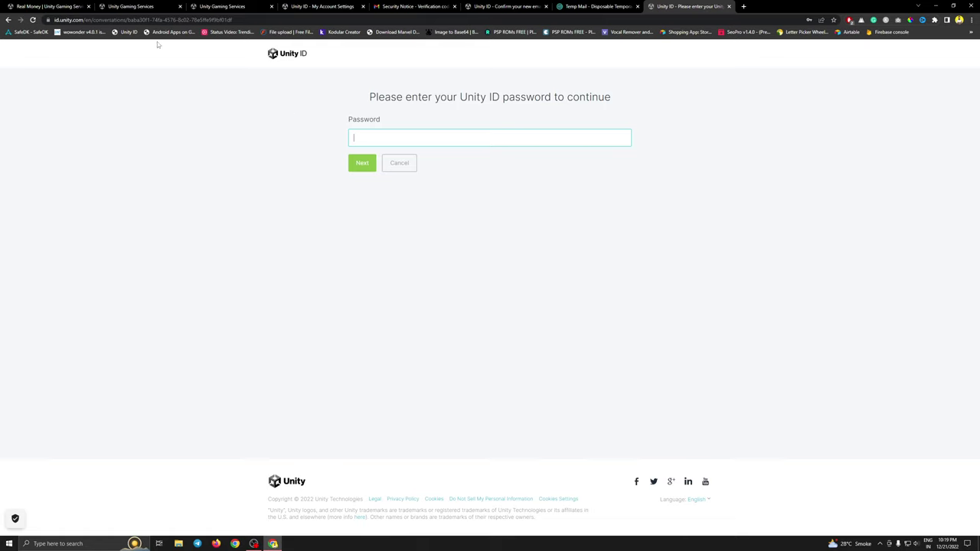
left_click(7, 19)
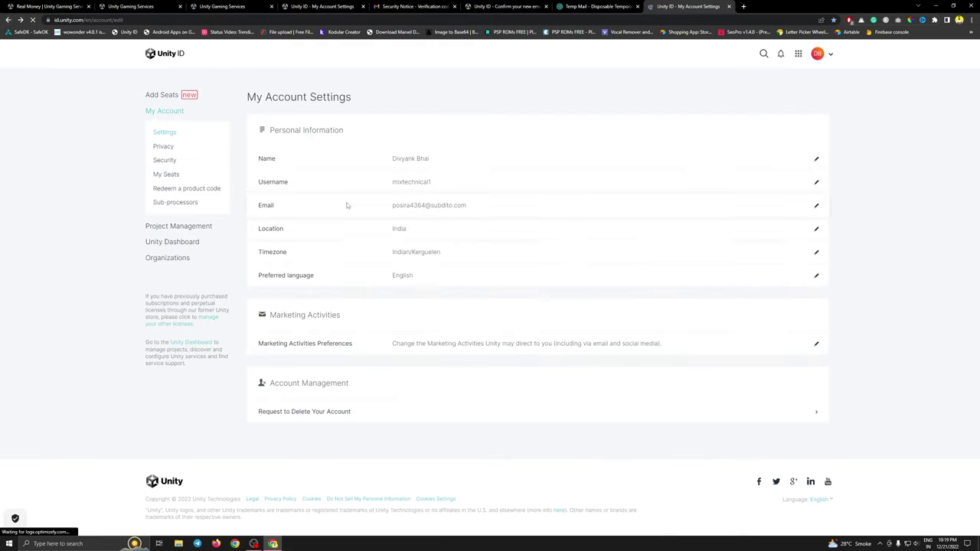
- Set the username to the temporary address's prefix before the @ and save it
left_click(816, 183)
key("ctrl+a")
key("ctrl+v")
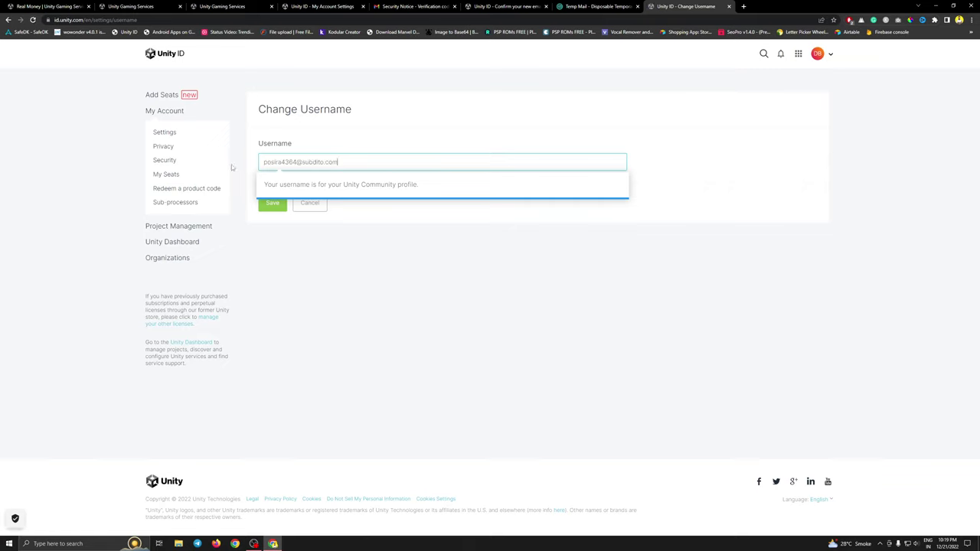
left_click(296, 162)
key("shift+End")
key("BackSpace")
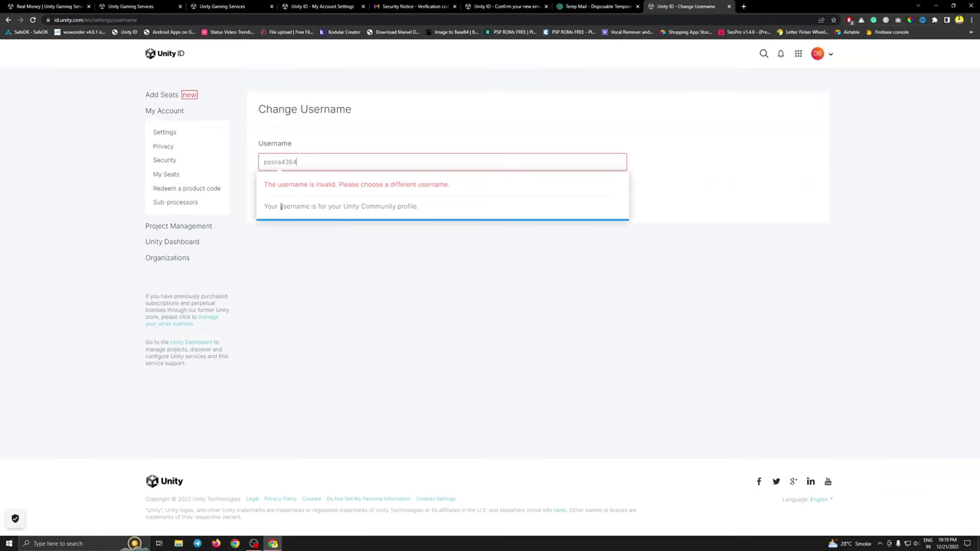
left_click(312, 157)
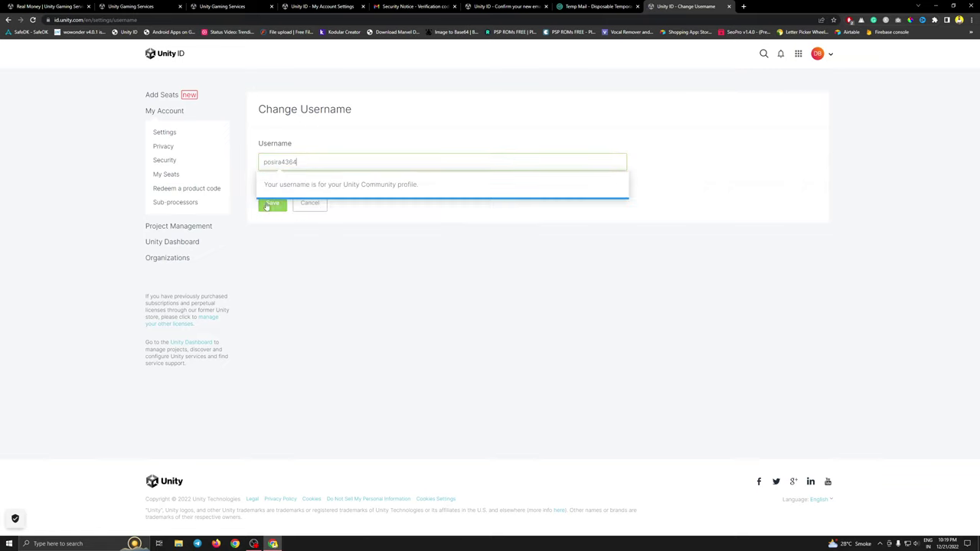
left_click(274, 202)
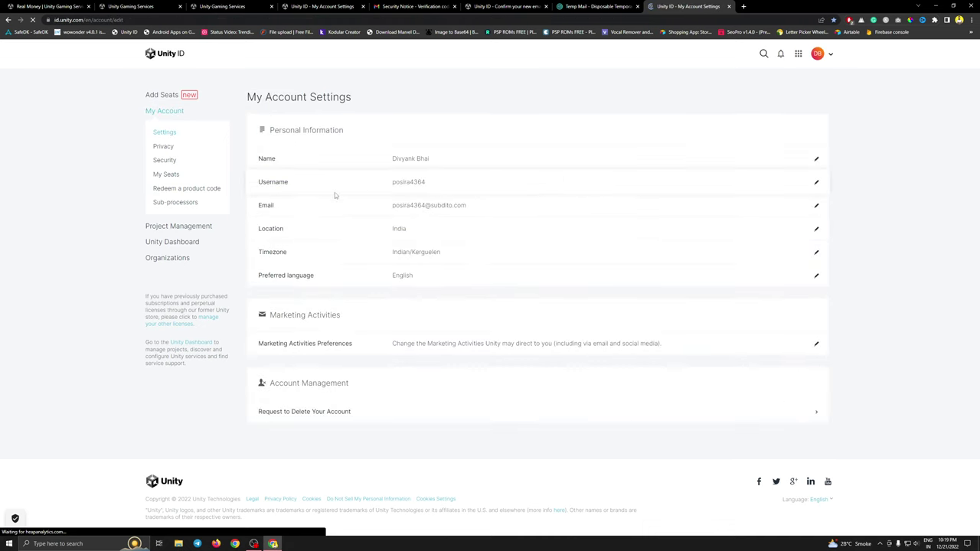
- Replace the full name with the first part of the pasted temporary e-mail address and save
left_click(816, 159)
left_click_drag(344, 176, 191, 172)
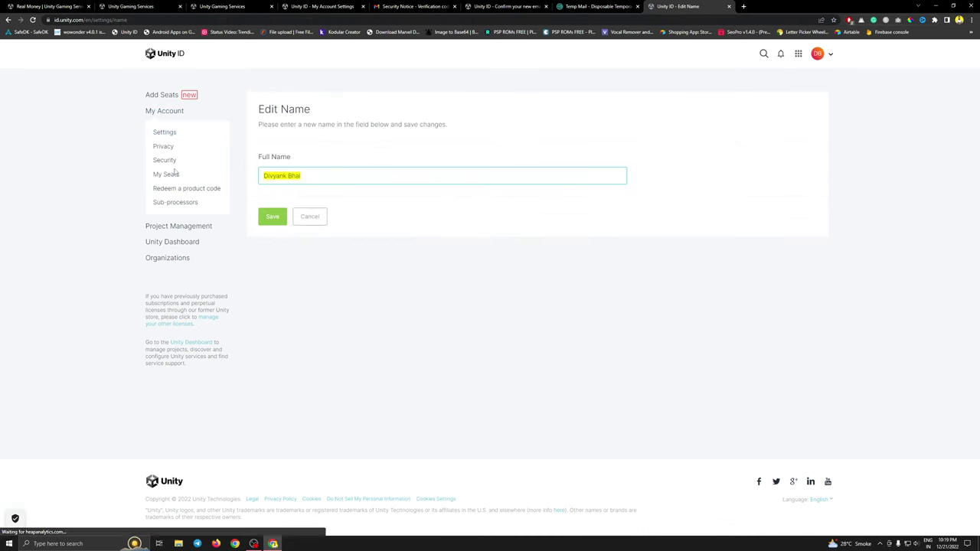
key("BackSpace")
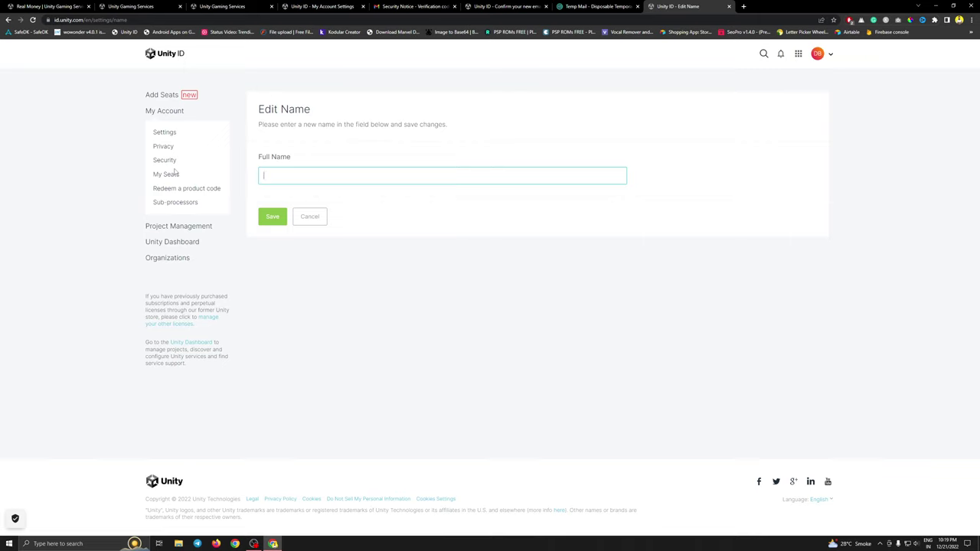
key("ctrl+v")
key("shift+End")
key("Delete")
left_click(273, 216)
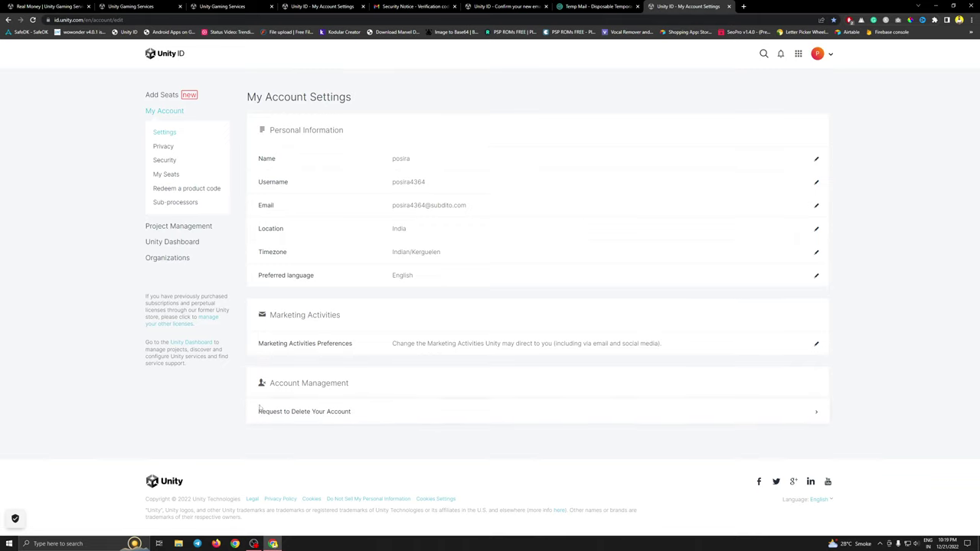
- Start Delete Account, choose 'I have a duplicate account' as the reason, and confirm the deletion
left_click(594, 415)
scroll(383, 382, "down", 1)
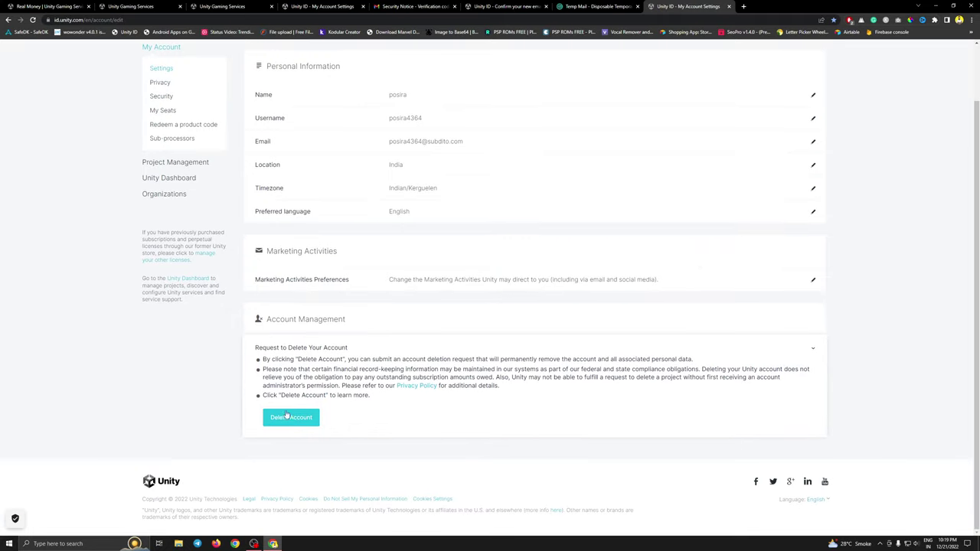
left_click(298, 421)
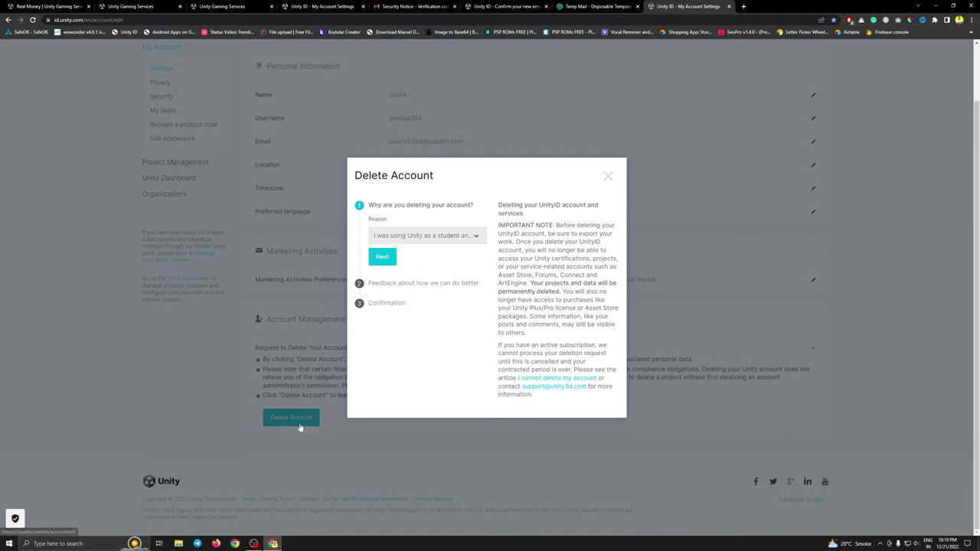
left_click(401, 241)
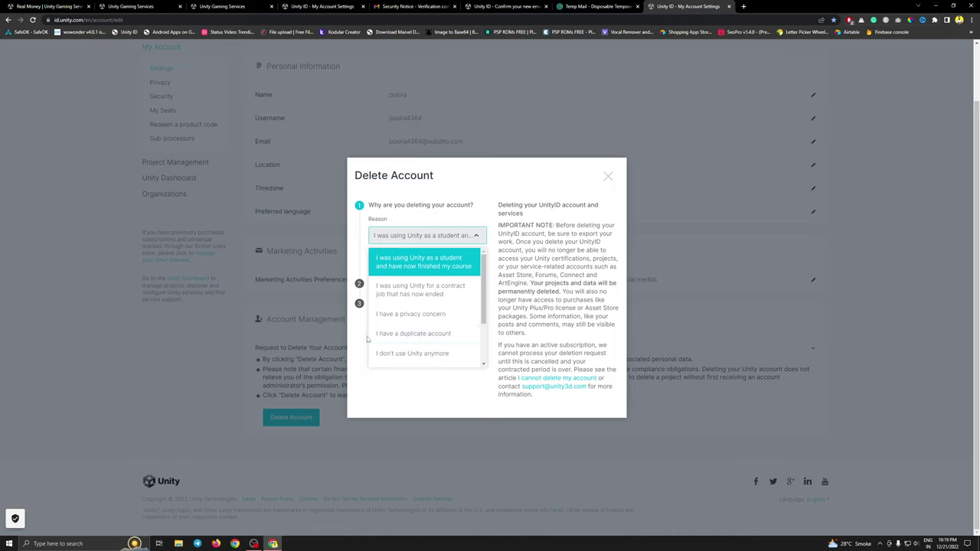
scroll(459, 322, "down", 1)
scroll(484, 315, "down", 1)
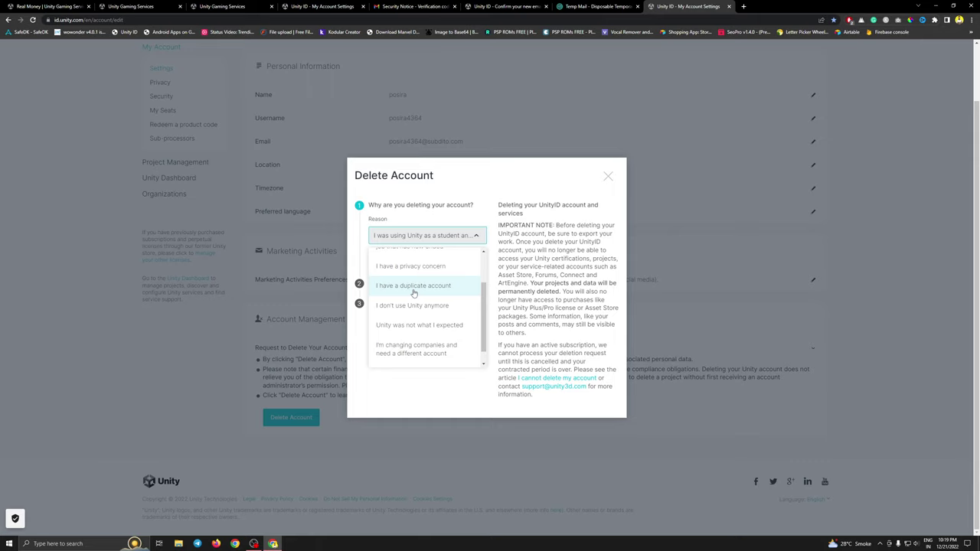
left_click(414, 293)
left_click(381, 254)
type("Fuck You")
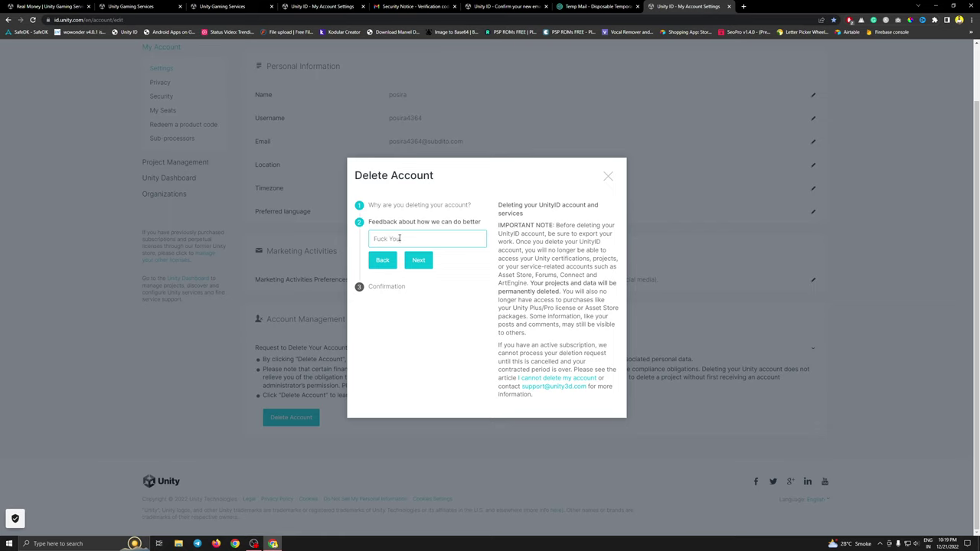
left_click(418, 260)
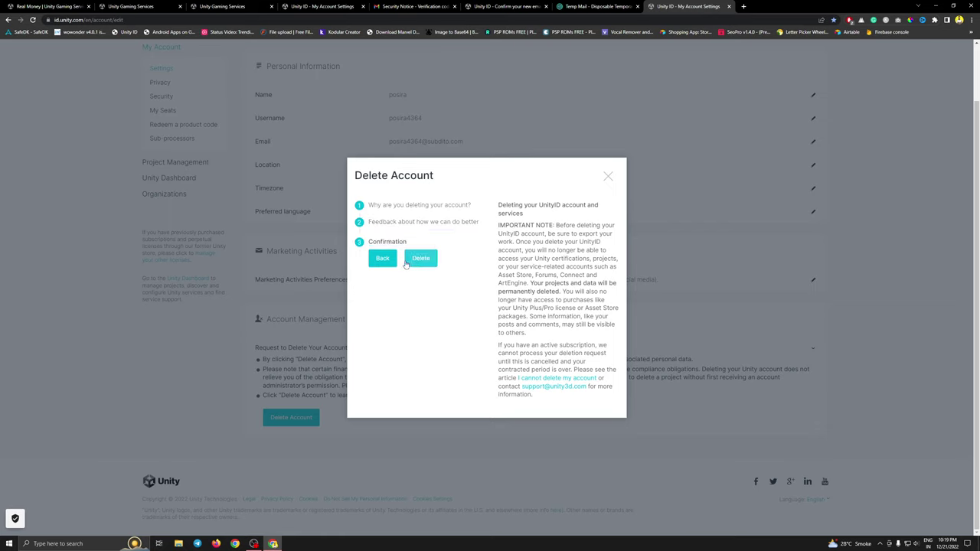
left_click(420, 258)
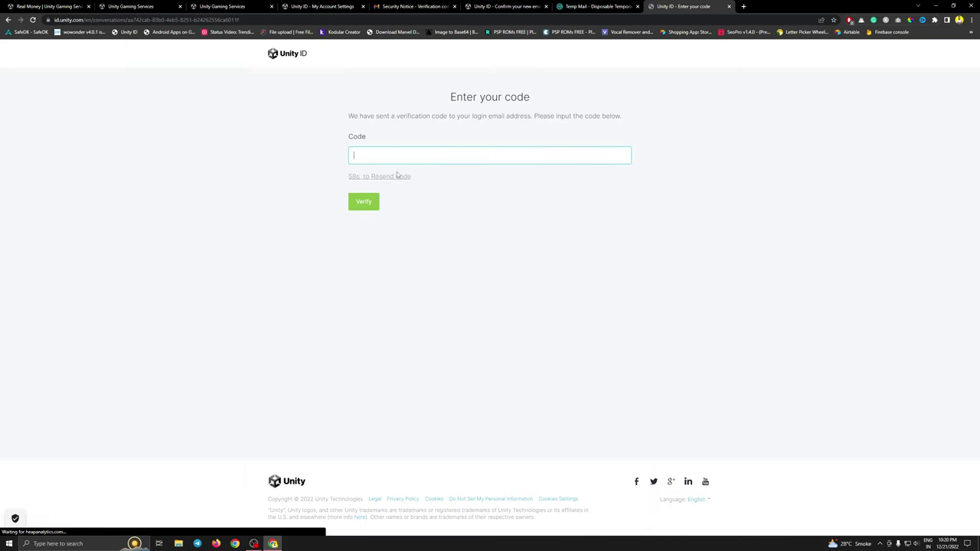
- Open the Account Deletion Notice email in the Temp Mail inbox
left_click(597, 6)
scroll(351, 130, "down", 3)
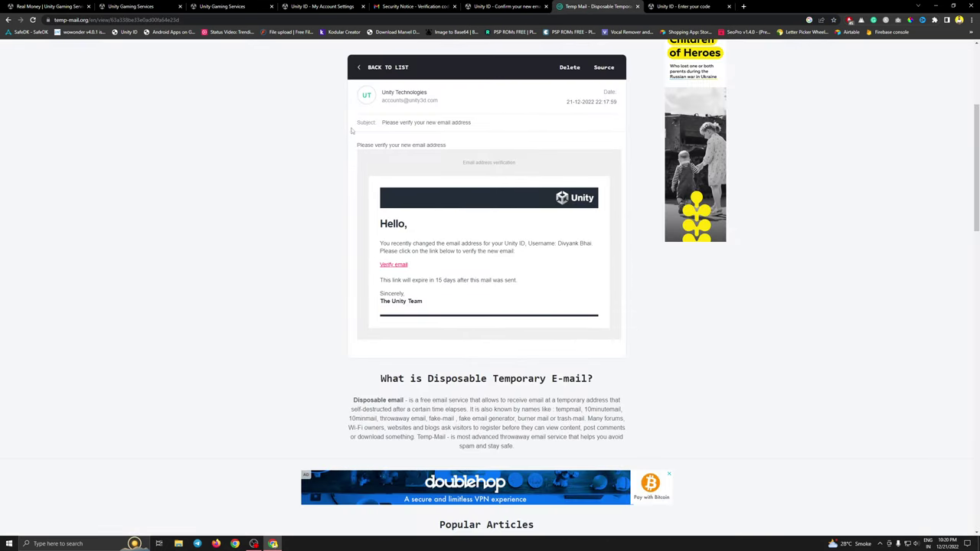
left_click(359, 66)
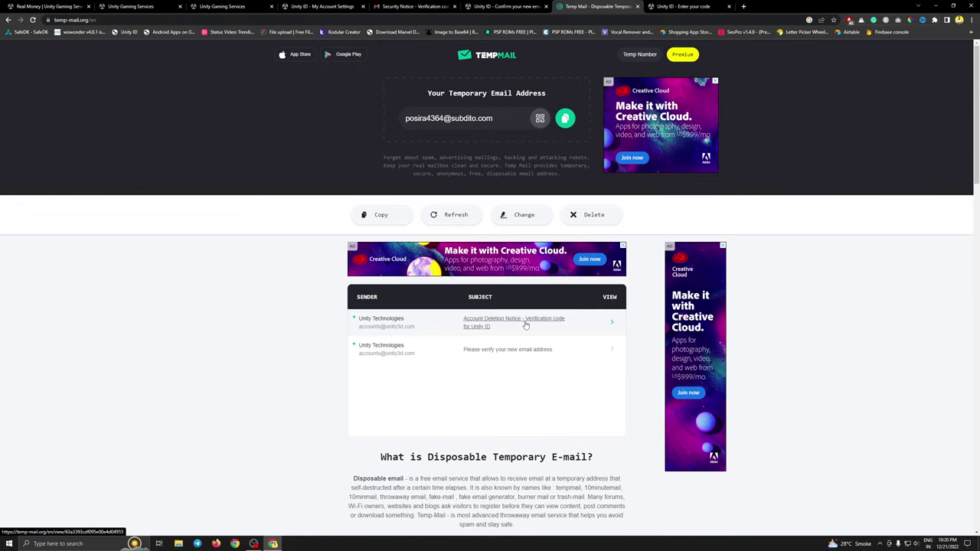
left_click(515, 322)
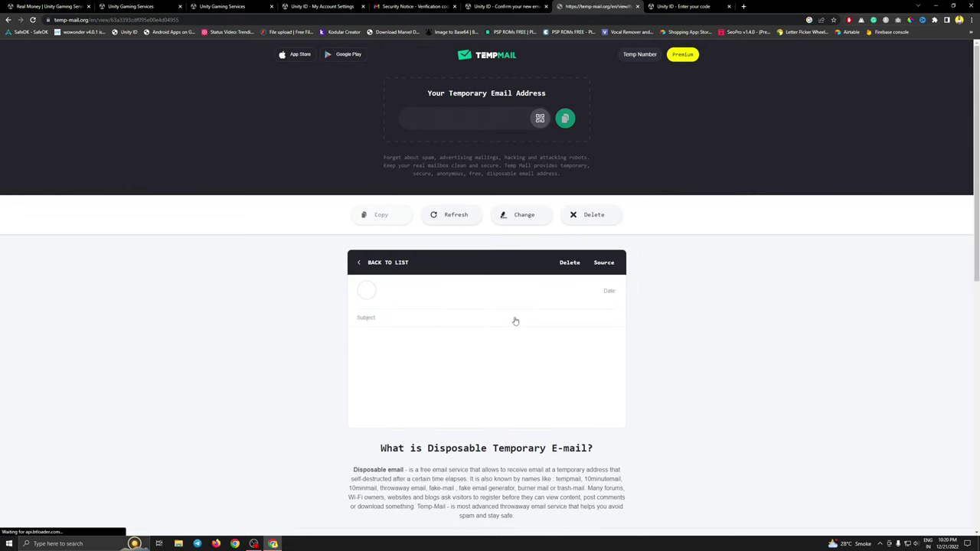
- Copy the verification code from the email and return to the Unity code entry tab
scroll(439, 237, "down", 3)
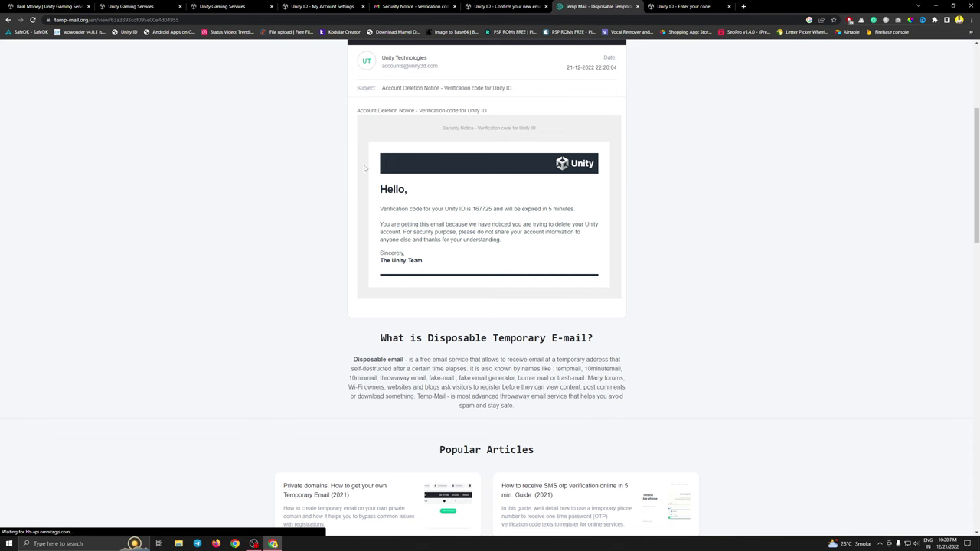
scroll(457, 306, "up", 3)
scroll(477, 458, "down", 3)
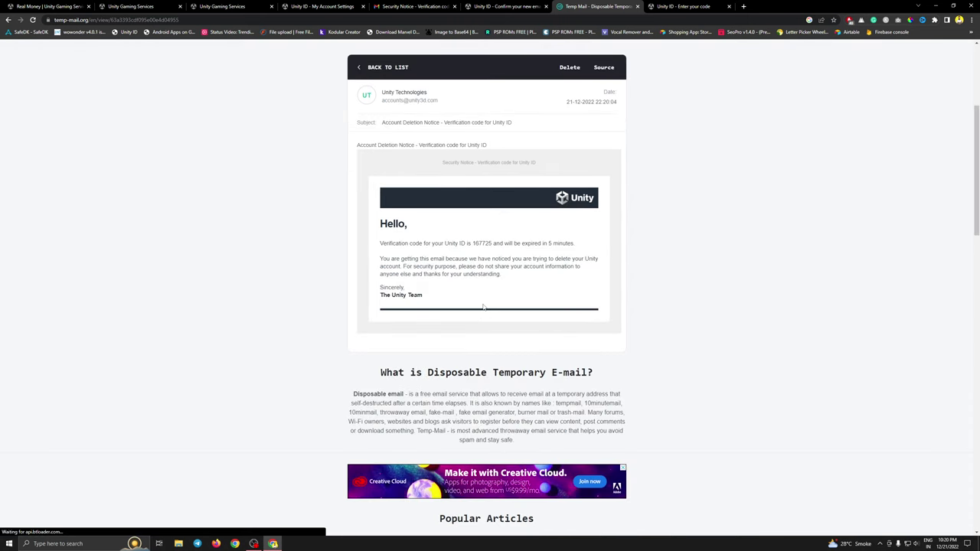
left_click_drag(473, 243, 490, 244)
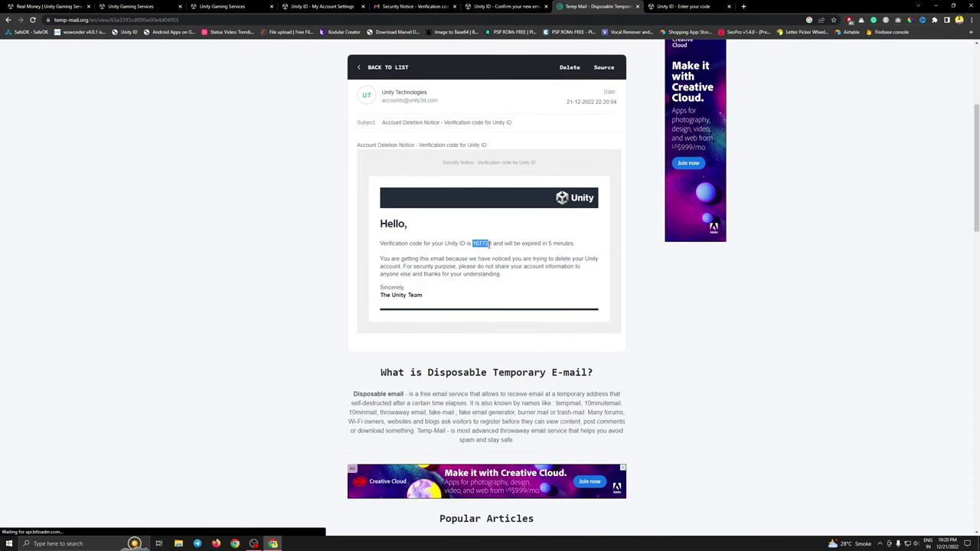
right_click(490, 244)
left_click(502, 252)
left_click(511, 6)
- Paste the verification code into the Code field and verify it
left_click(670, 5)
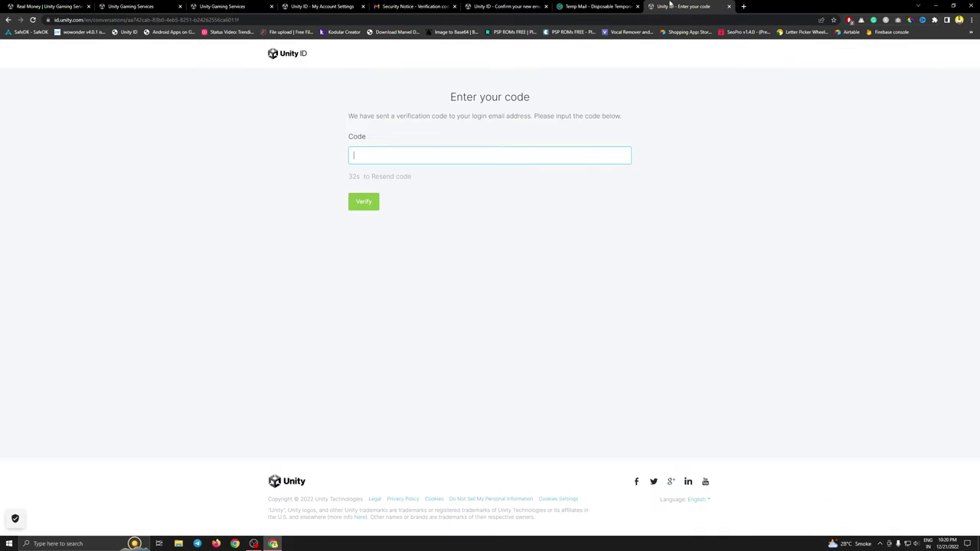
key("ctrl+v")
left_click(366, 204)
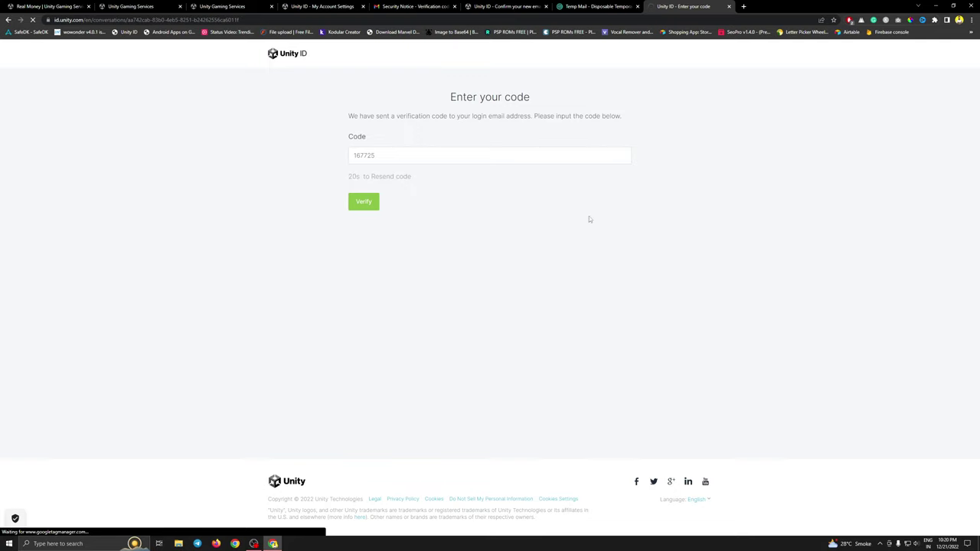
- Check the Temp Mail and Unity ID tabs, ending on the newest Unity page
left_click(597, 6)
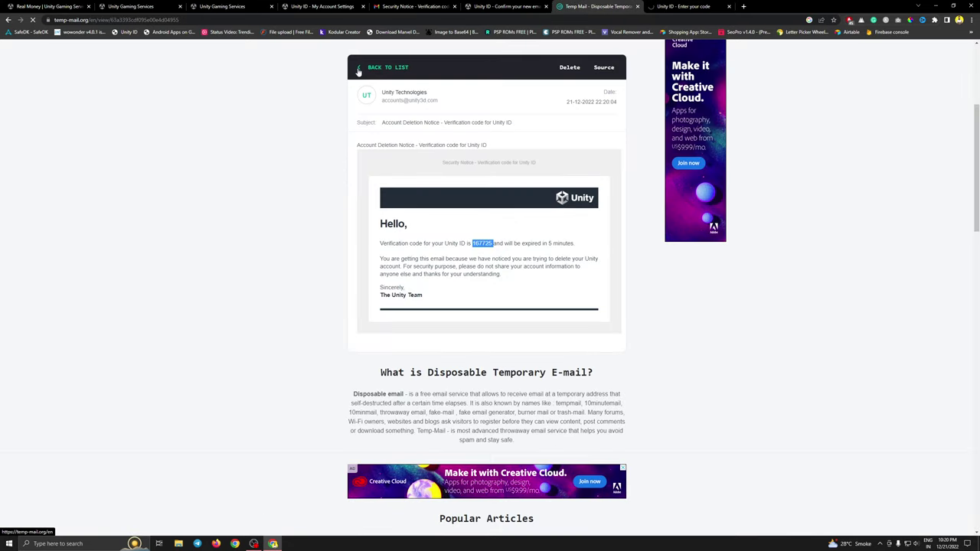
left_click(684, 6)
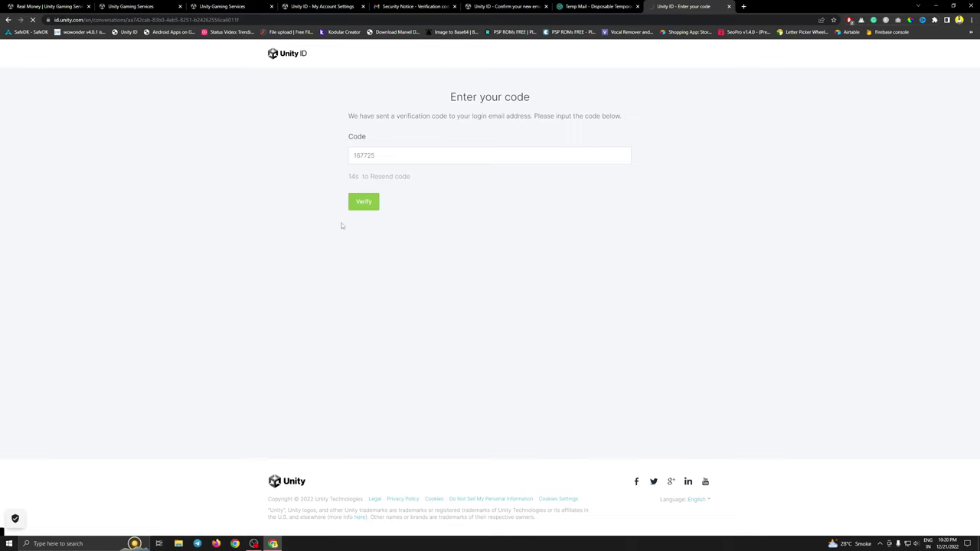
left_click(416, 151)
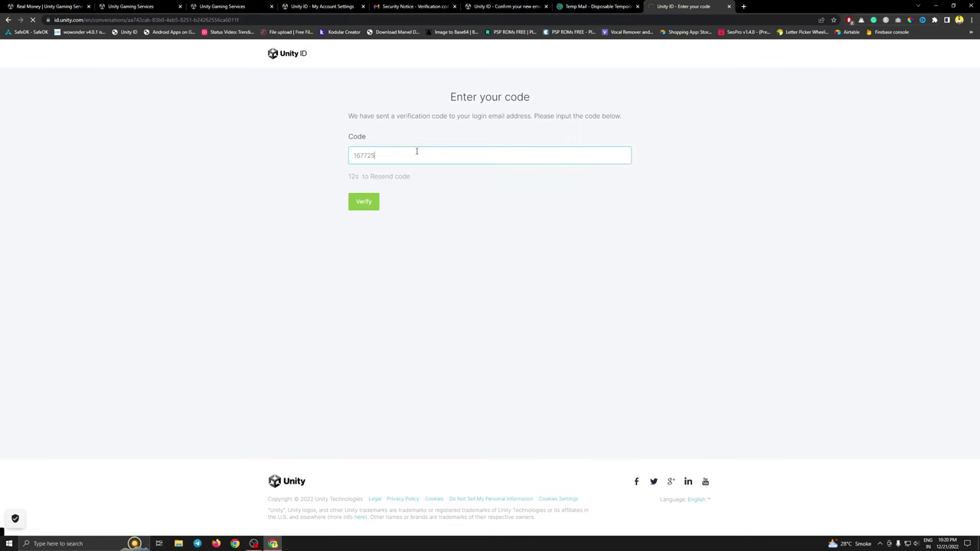
left_click(597, 6)
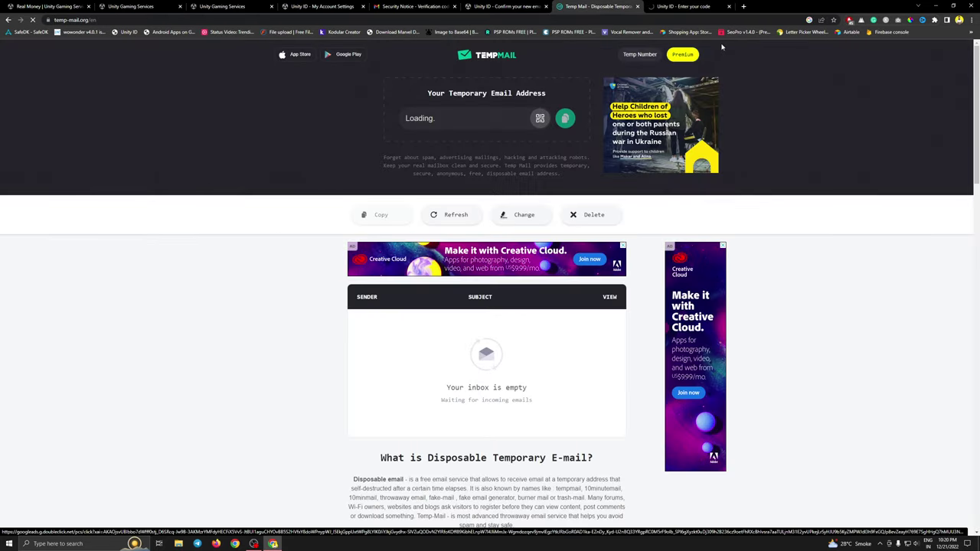
left_click(674, 7)
left_click(597, 7)
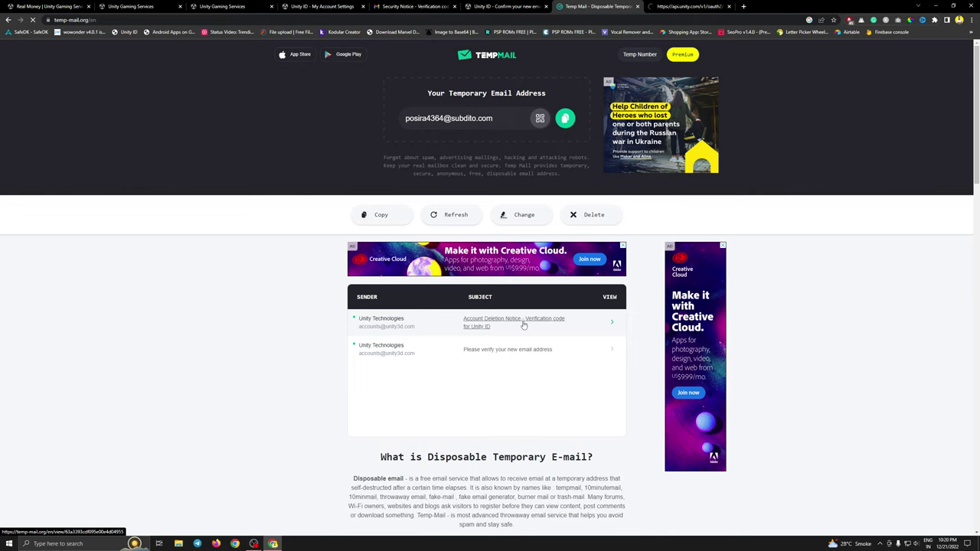
left_click(698, 4)
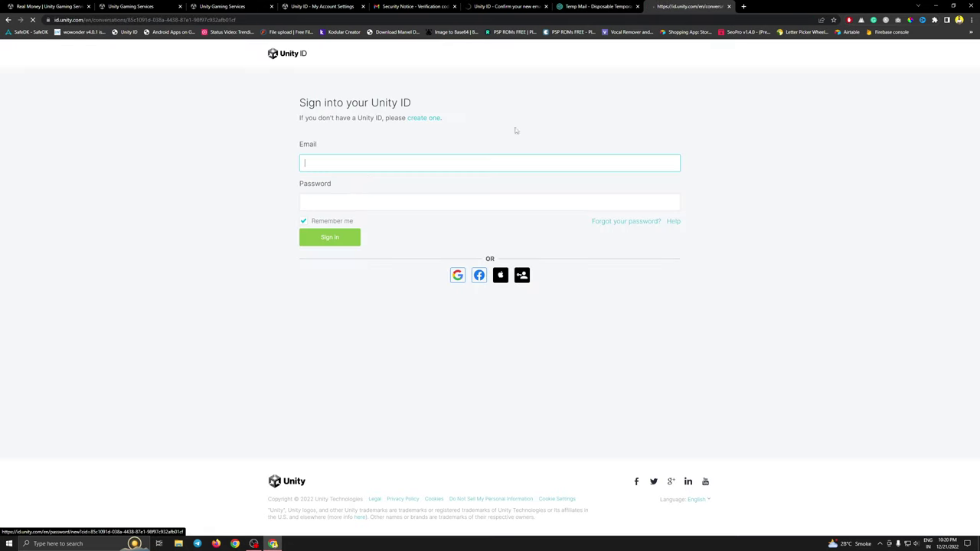
- Look over the Temp Mail and Unity sign-in tabs, then open Chrome Settings from the three-dot menu
left_click(566, 8)
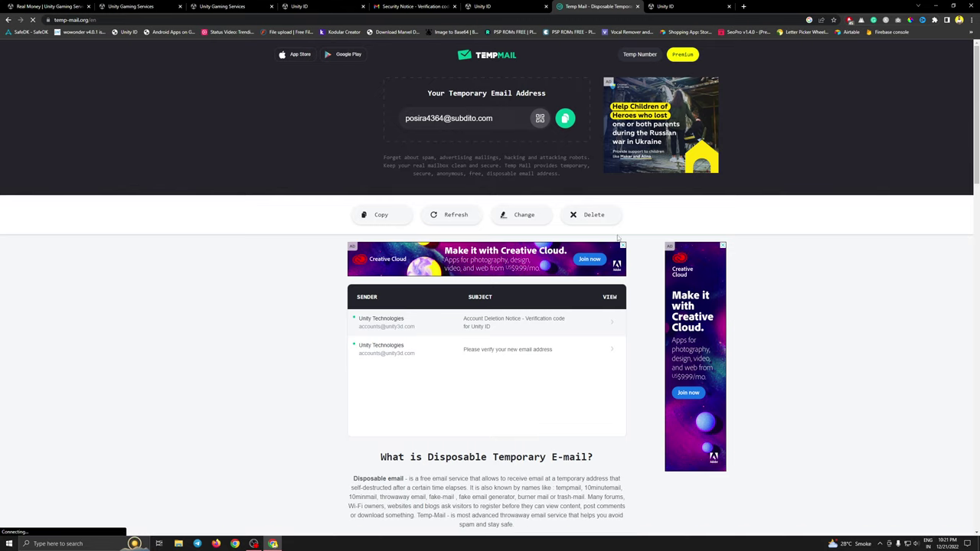
left_click(666, 6)
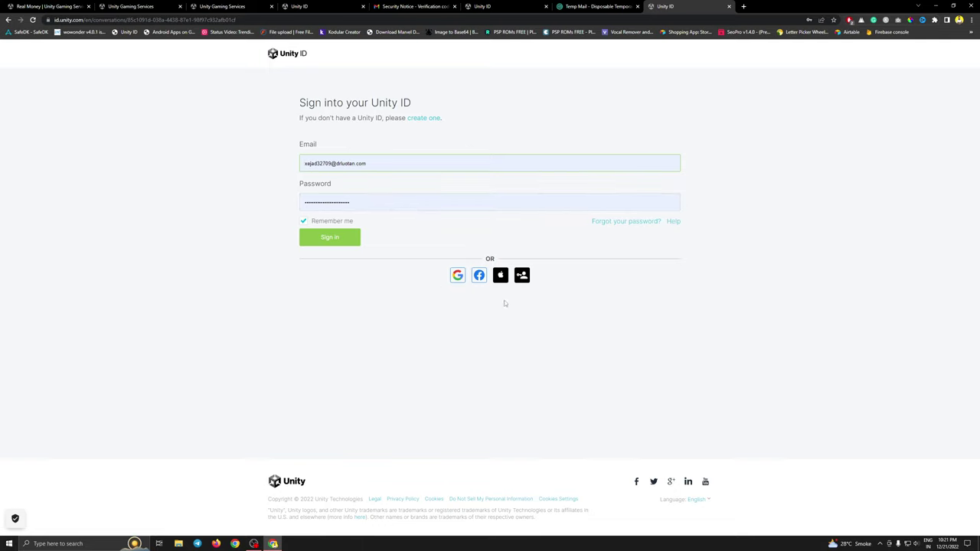
left_click(970, 20)
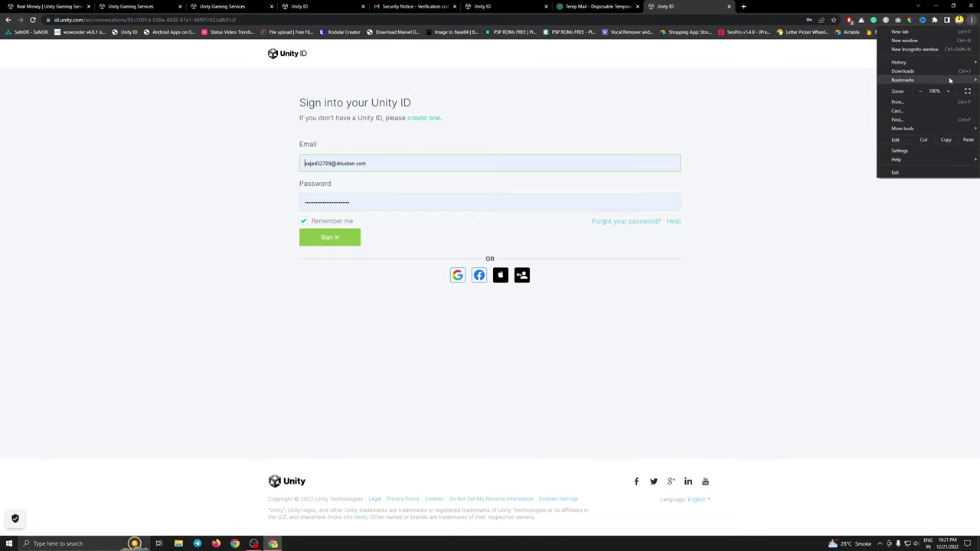
left_click(907, 152)
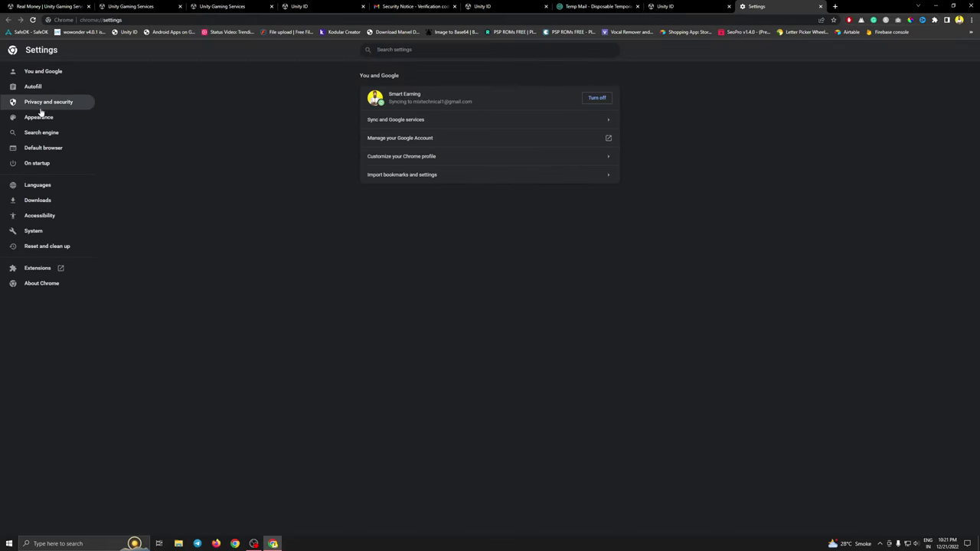
- Clear all-time cached images and files via Privacy and security > Clear browsing data
left_click(29, 103)
left_click(425, 243)
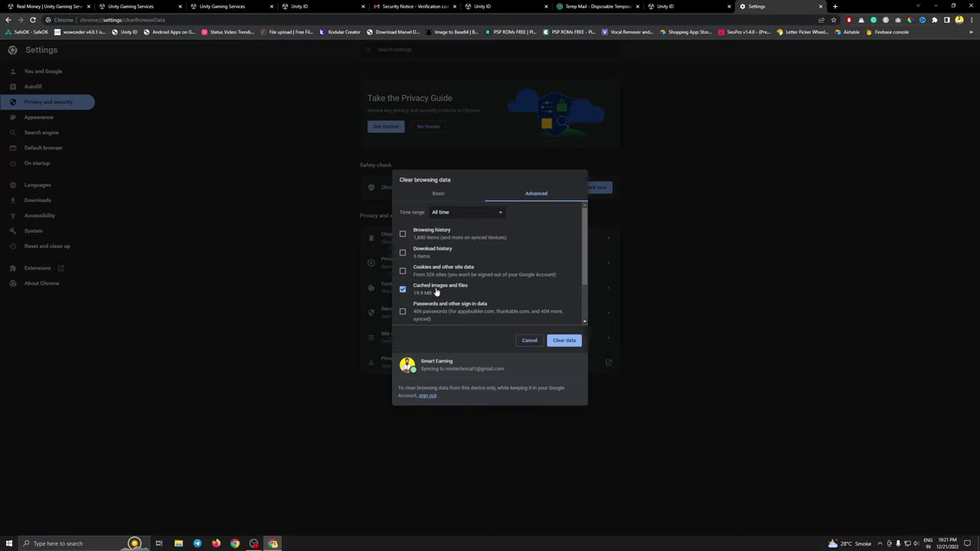
left_click(564, 340)
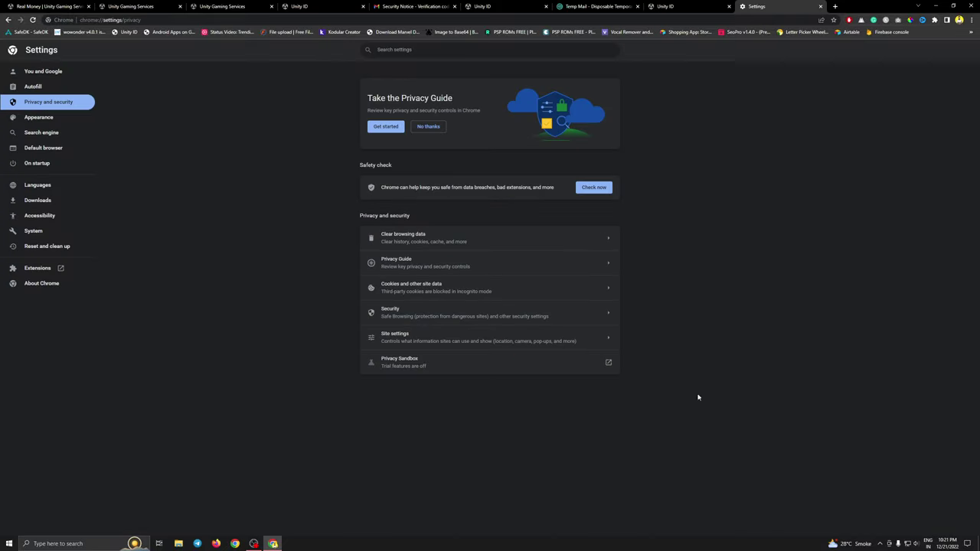
- Reload the Unity ID sign-in page and close the Chrome Settings tab
left_click(691, 6)
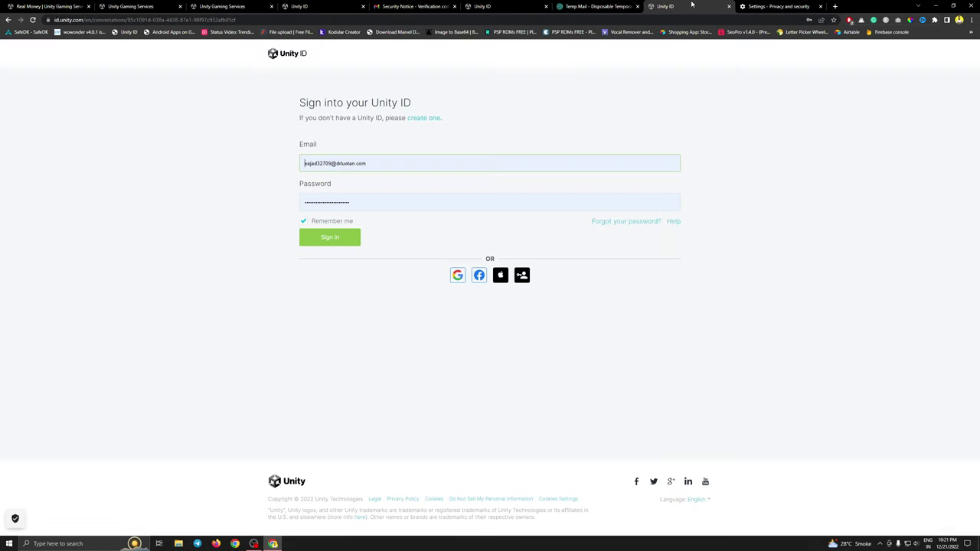
left_click(33, 20)
left_click(820, 6)
- Sign in with the Google account and accept the terms and privacy policy
left_click(458, 277)
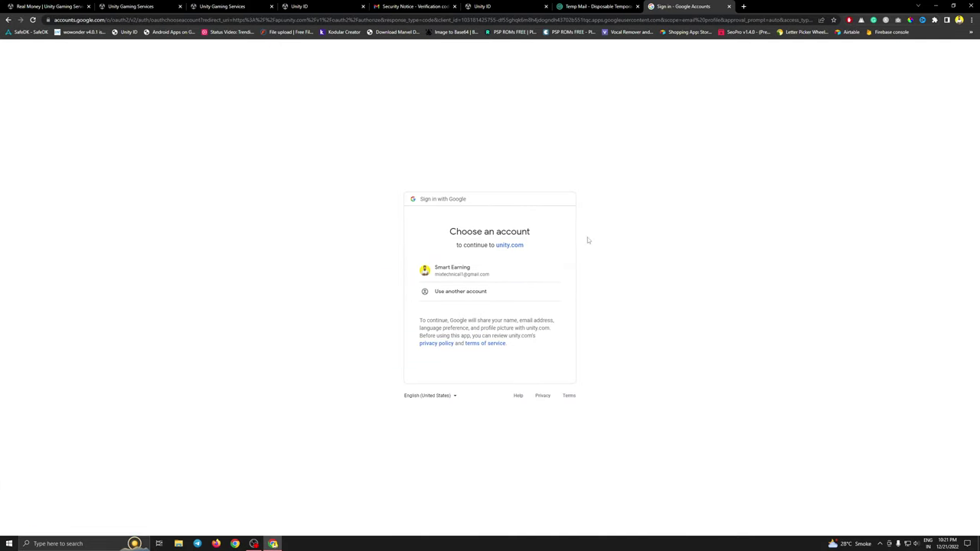
left_click(493, 278)
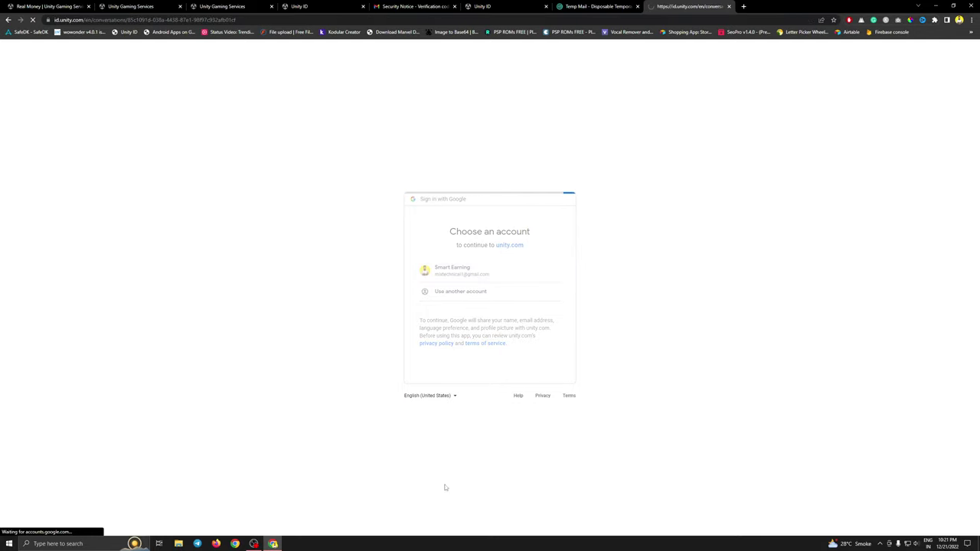
left_click(402, 167)
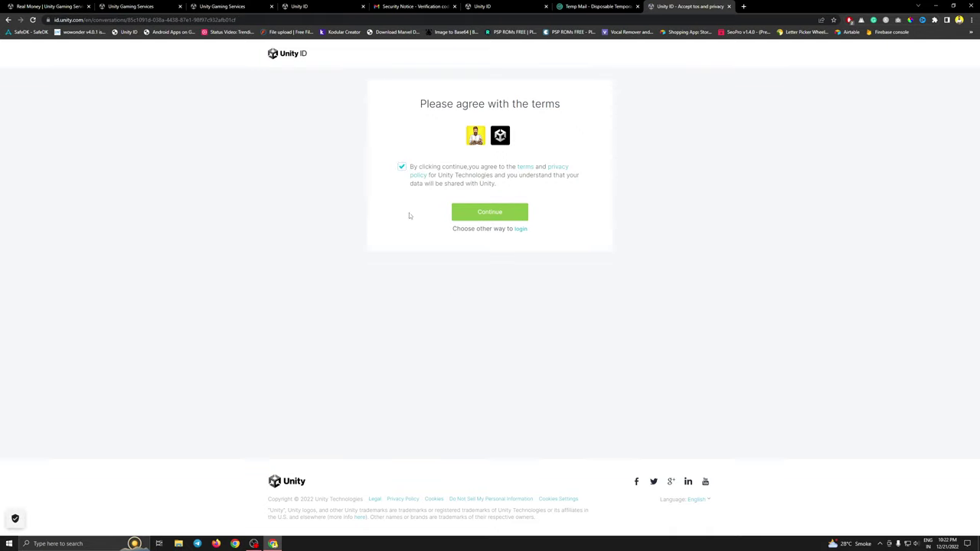
left_click(511, 212)
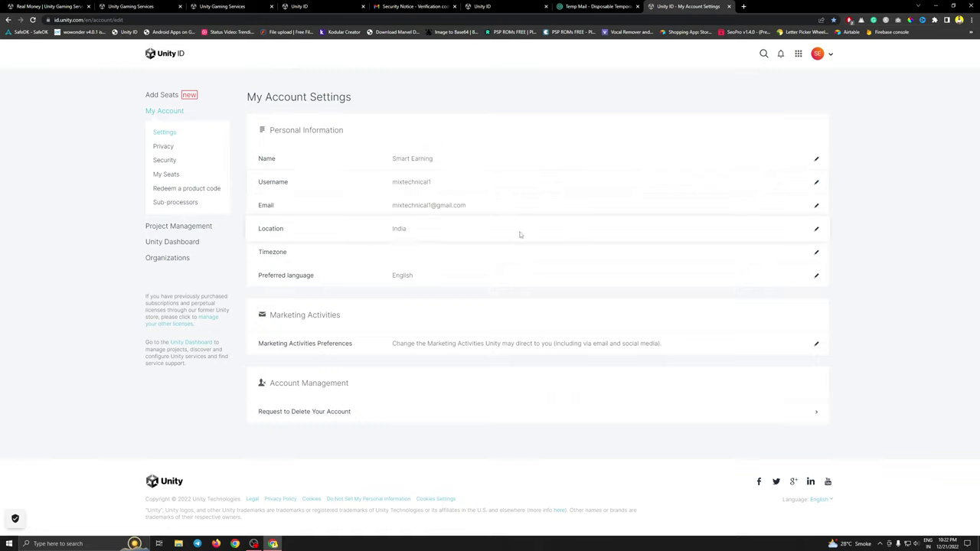
- Start deleting the Gmail-based account, choose 'I have a duplicate account', and confirm Delete
left_click(330, 411)
left_click(298, 421)
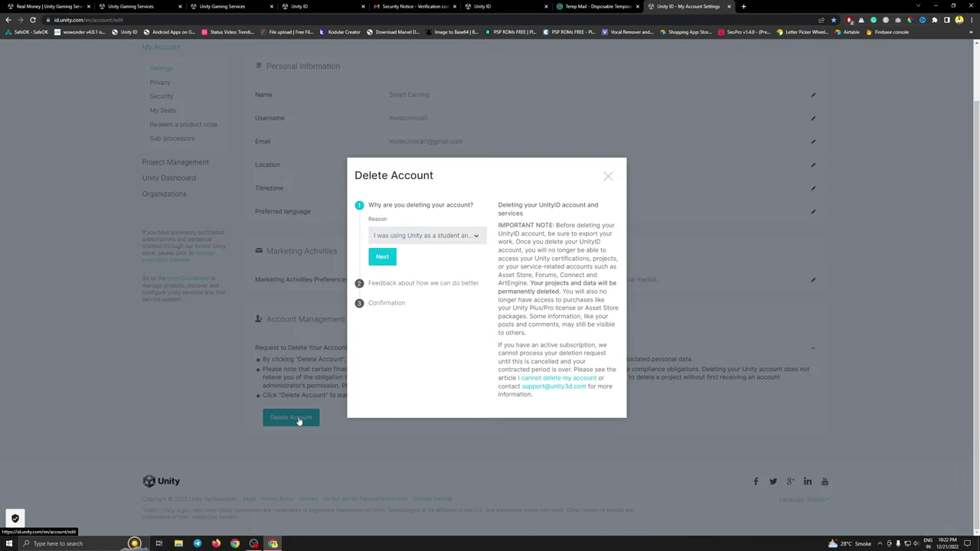
left_click(430, 239)
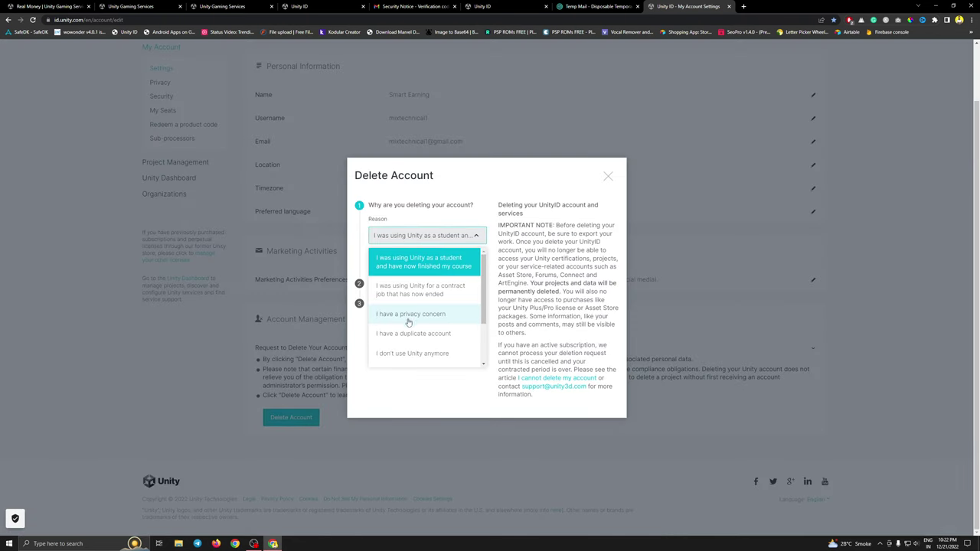
left_click(436, 335)
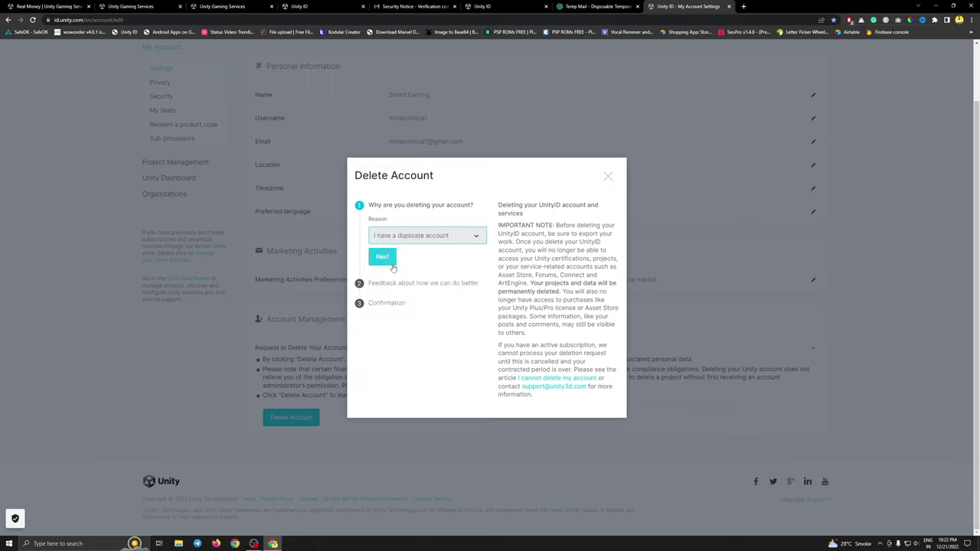
left_click(383, 258)
type("Fuck You")
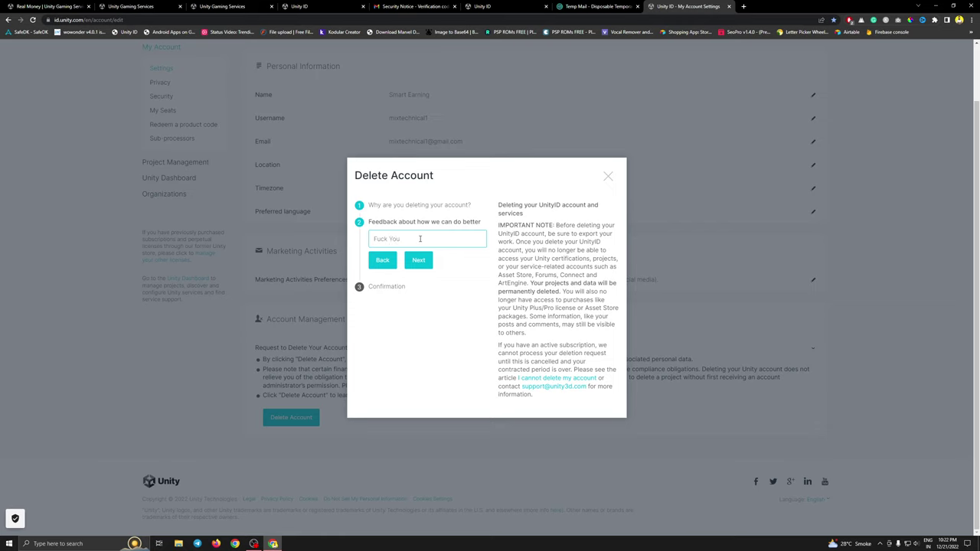
left_click(418, 260)
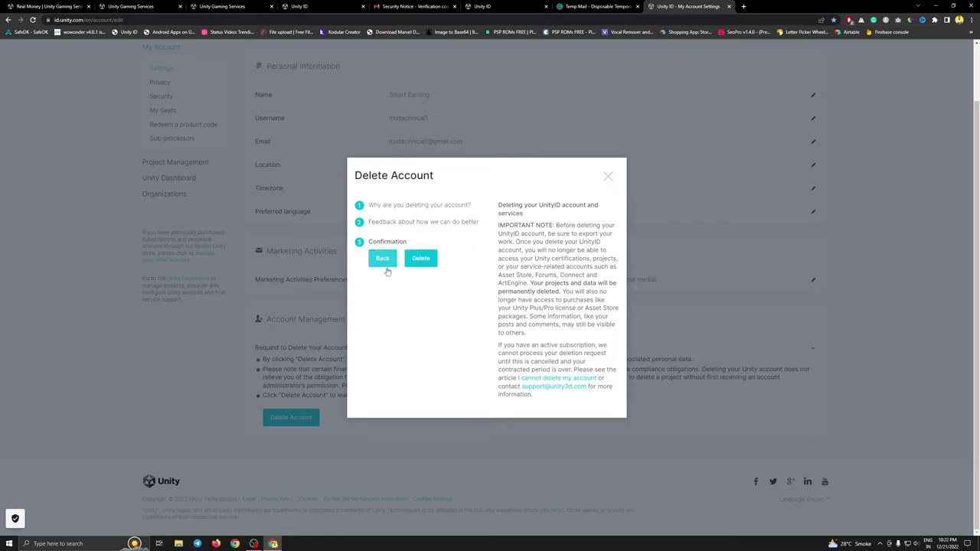
left_click(423, 261)
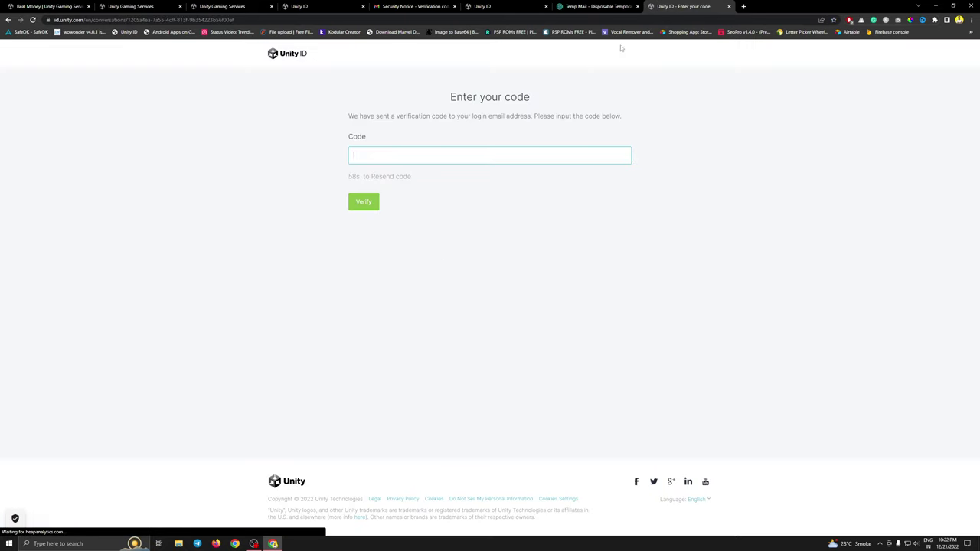
- Open Gmail in a new tab and open the Unity Account Deletion Notice email
left_click(743, 6)
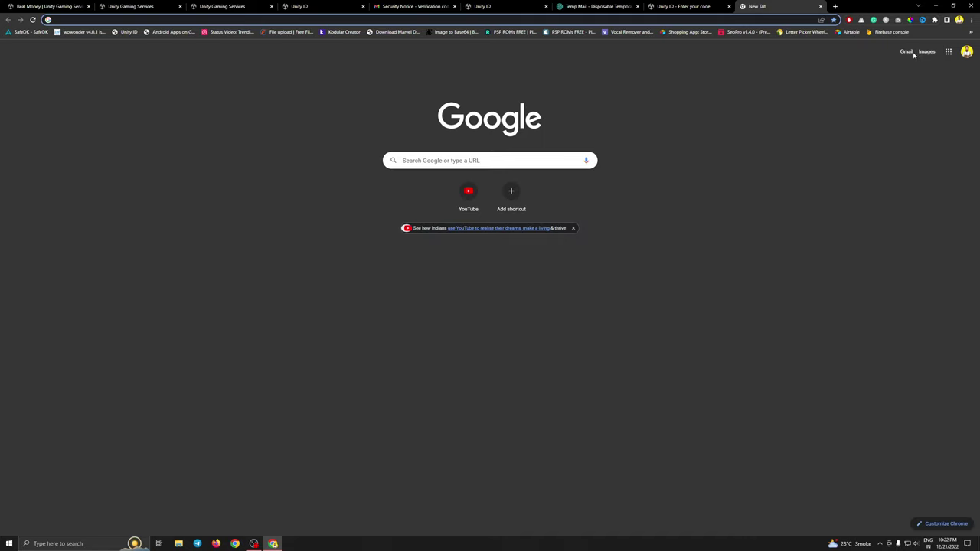
left_click(906, 54)
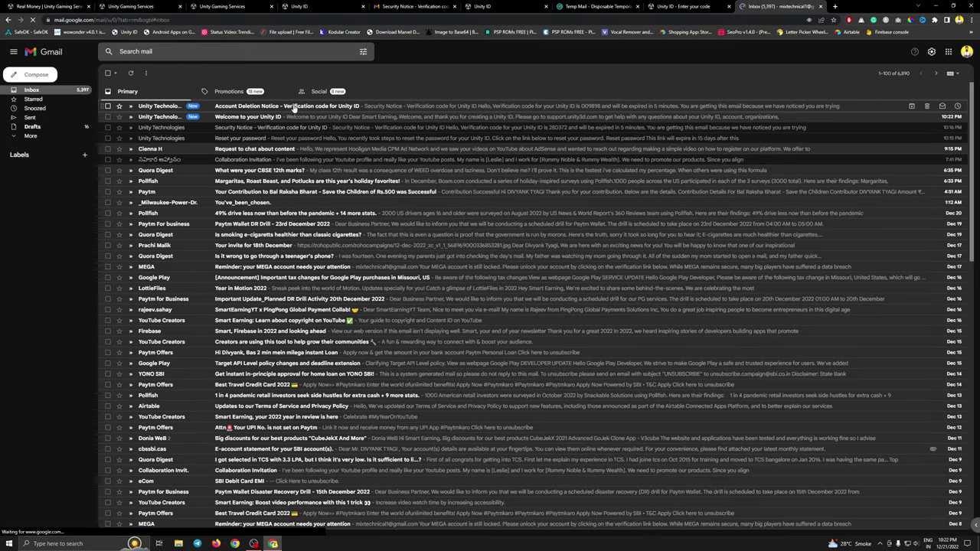
left_click(295, 107)
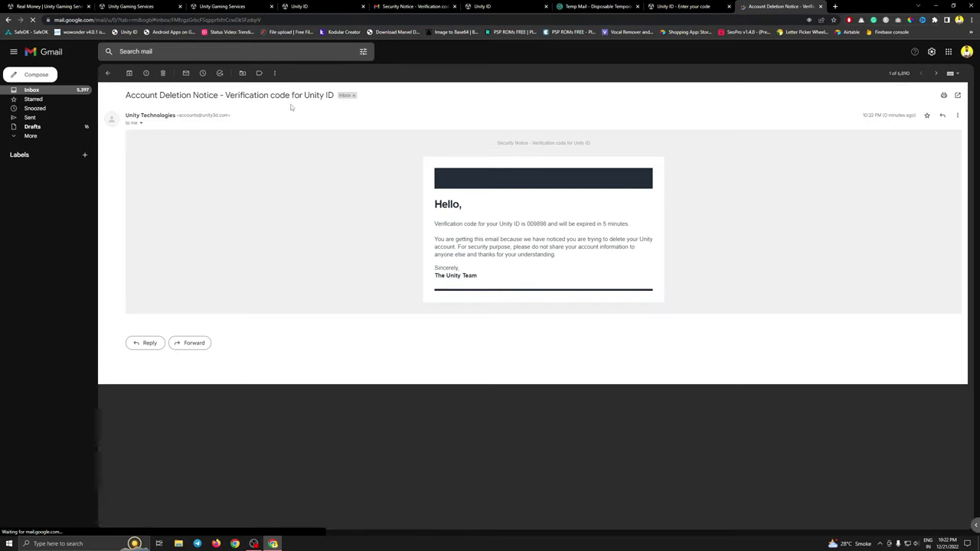
- Select the verification code in the email and copy it
left_click_drag(526, 224, 545, 224)
right_click(543, 223)
left_click(543, 224)
right_click(545, 224)
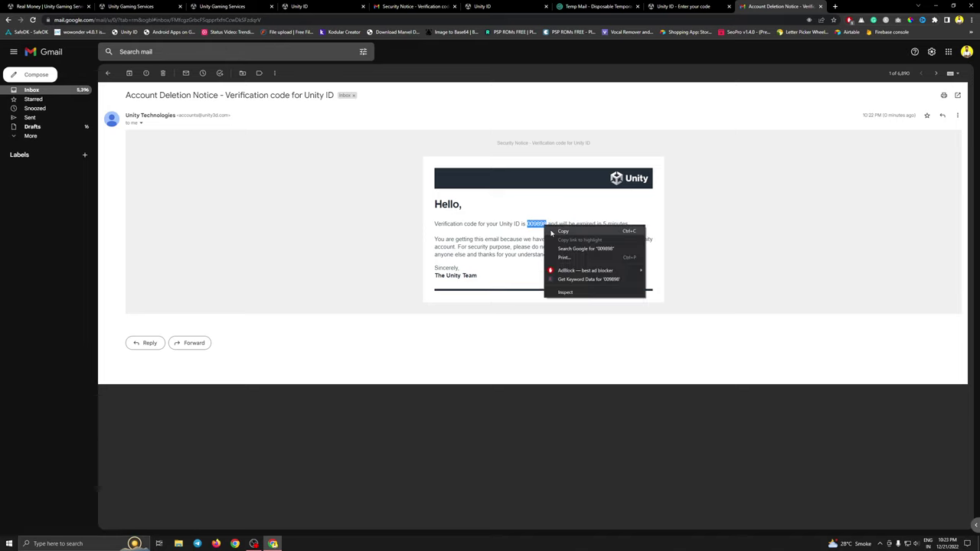
left_click(556, 231)
- Paste the verification code into the Unity ID Code field and verify it
left_click(681, 6)
key("ctrl+v")
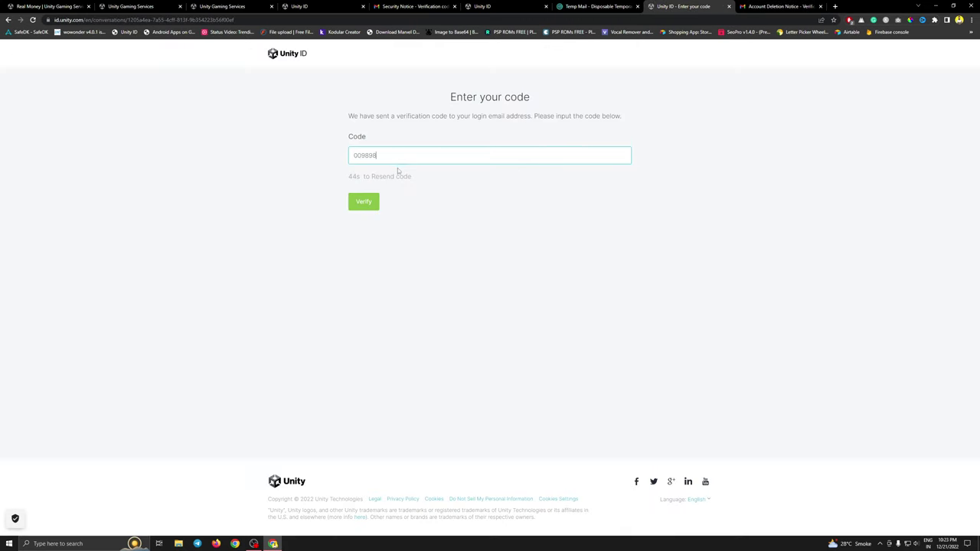
left_click(363, 202)
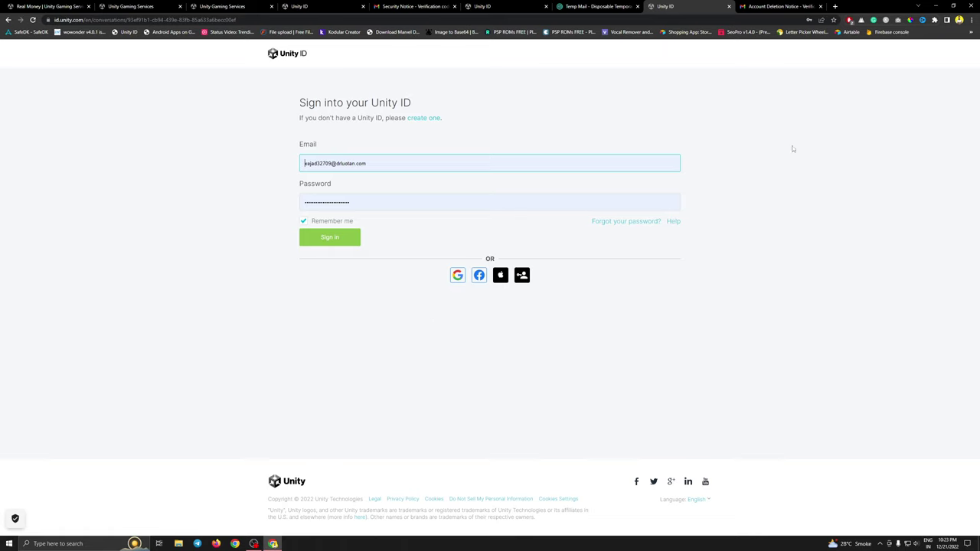
- Check the Gmail tab and return to the Unity ID sign-in page
left_click(777, 6)
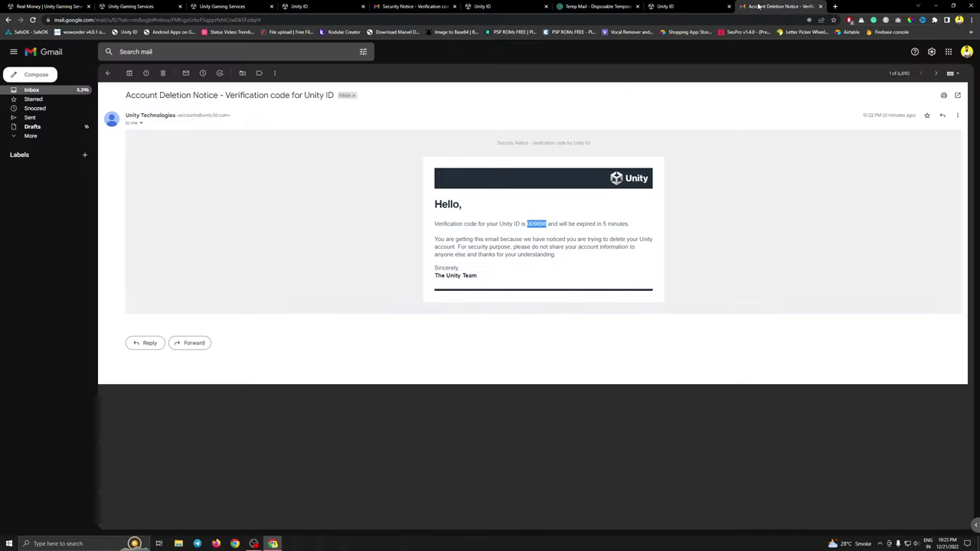
left_click(663, 6)
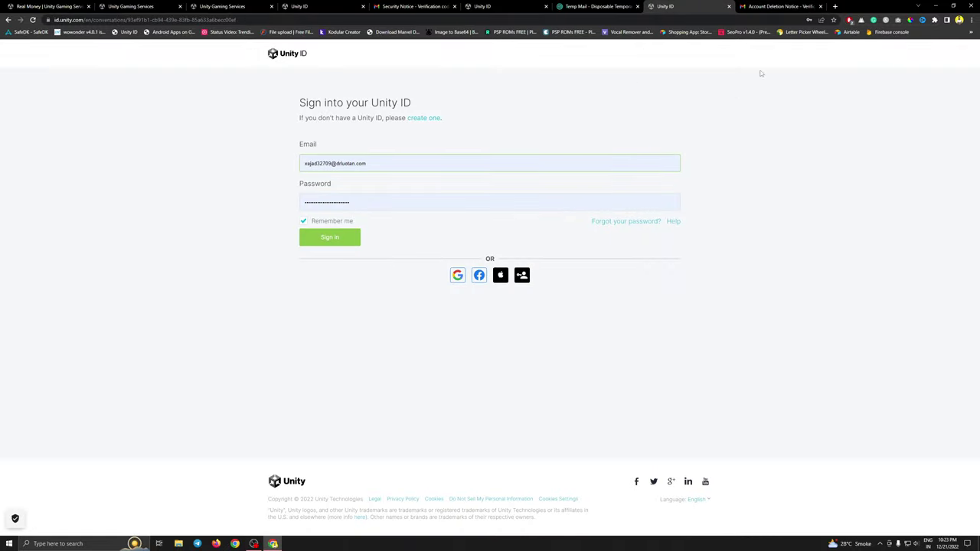
left_click(777, 6)
left_click(662, 6)
- Start a new Unity ID and paste the Gmail account's e-mail address into the Email field
left_click(427, 118)
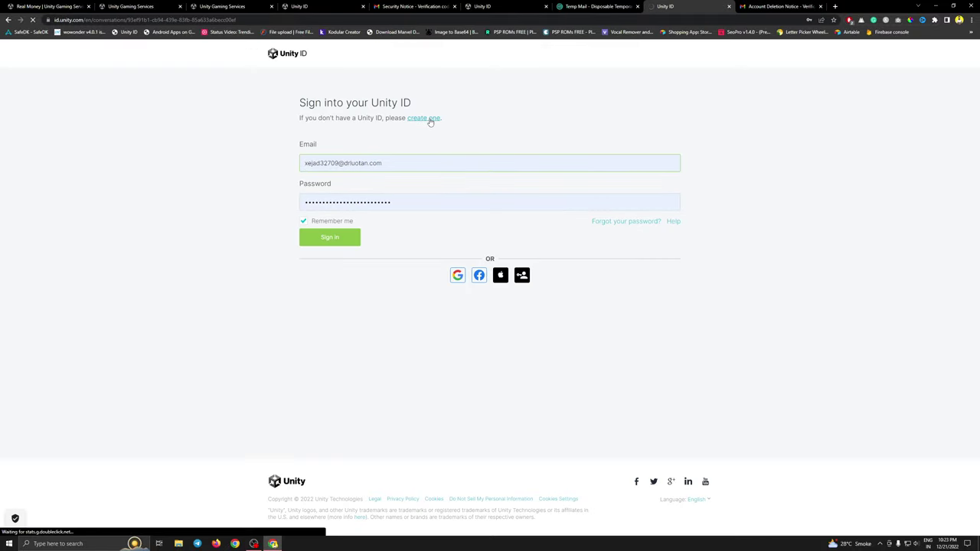
left_click(776, 7)
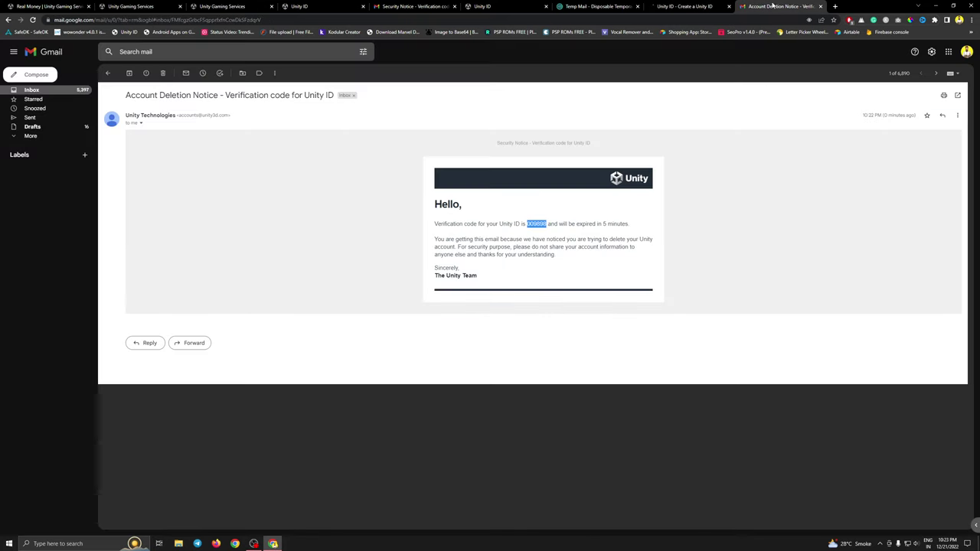
left_click(966, 52)
left_click_drag(873, 119, 938, 123)
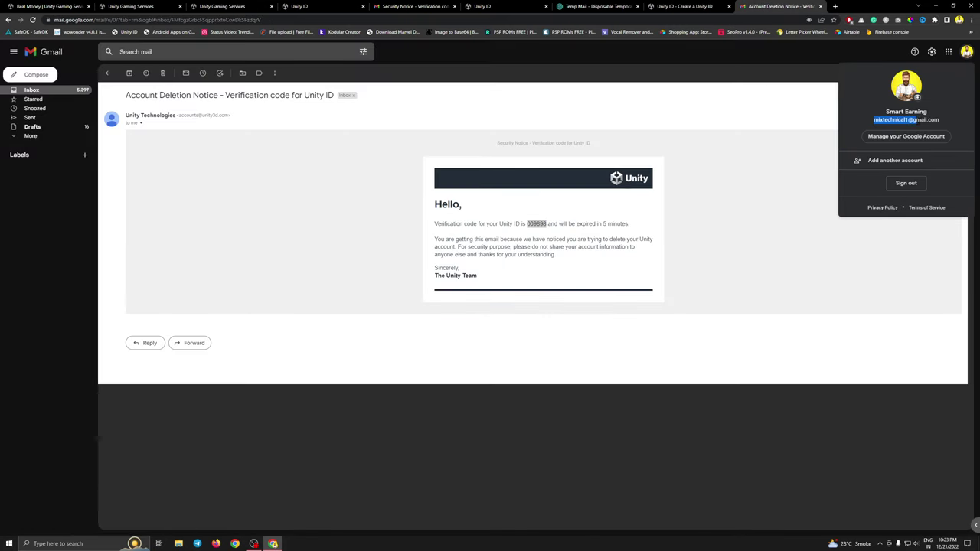
right_click(911, 121)
left_click(910, 129)
left_click(685, 6)
key("ctrl+v")
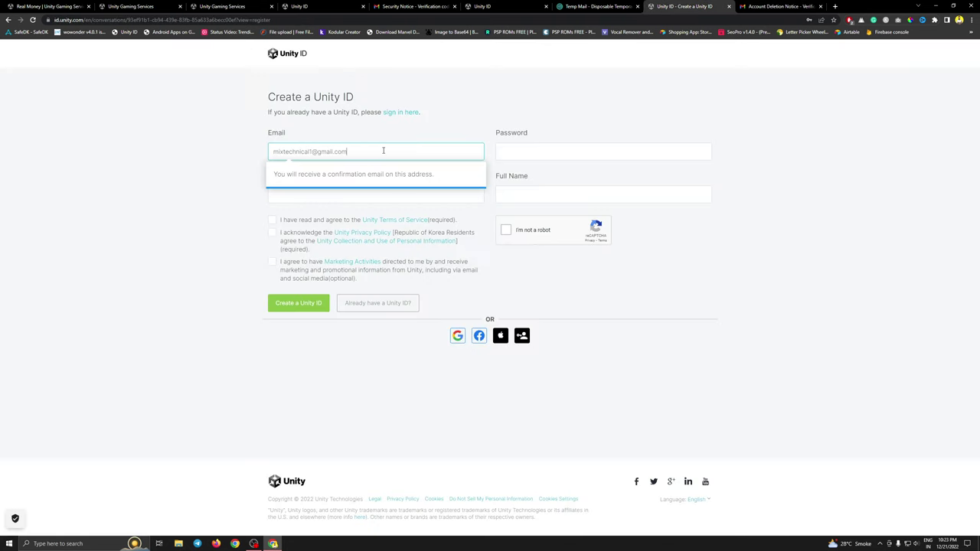
- Enter the account password and remove the duplicated domain from the Email field
left_click(512, 153)
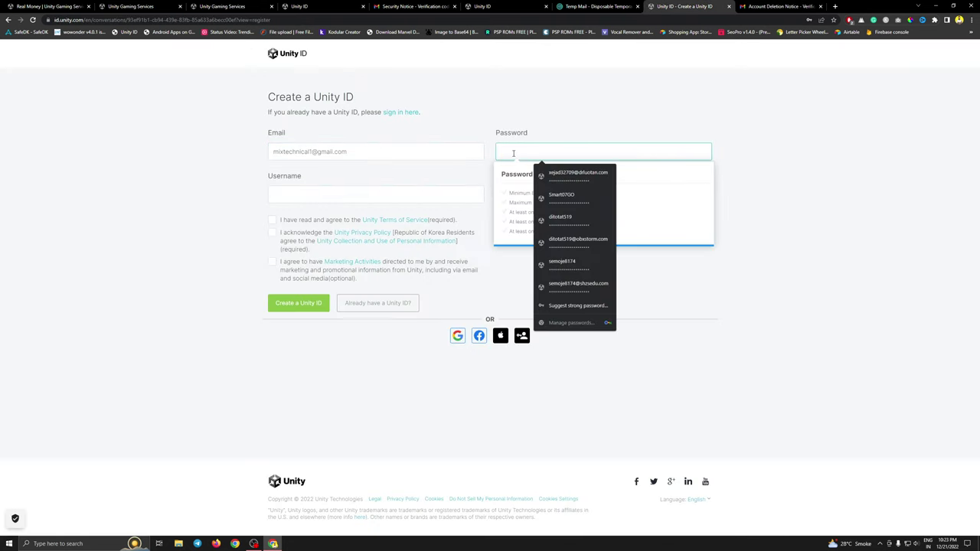
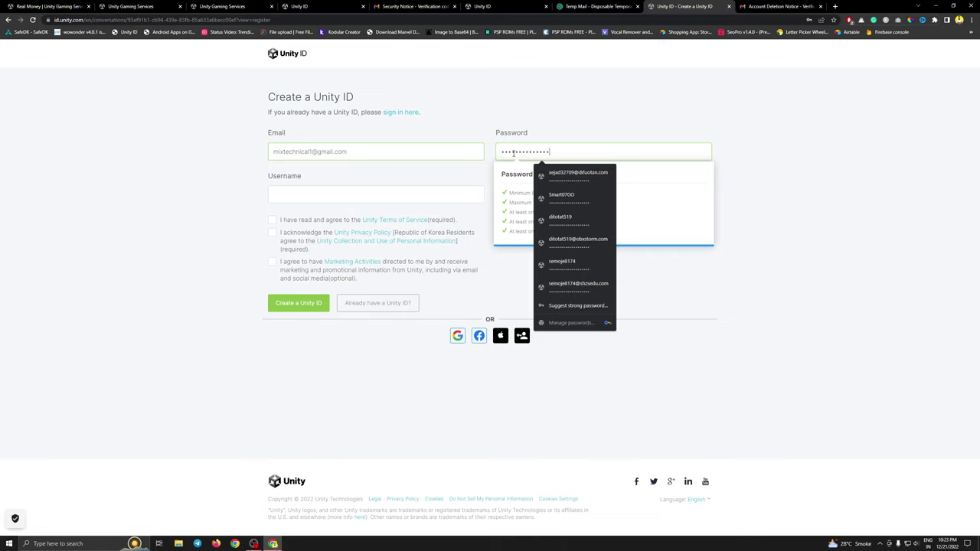
left_click(428, 195)
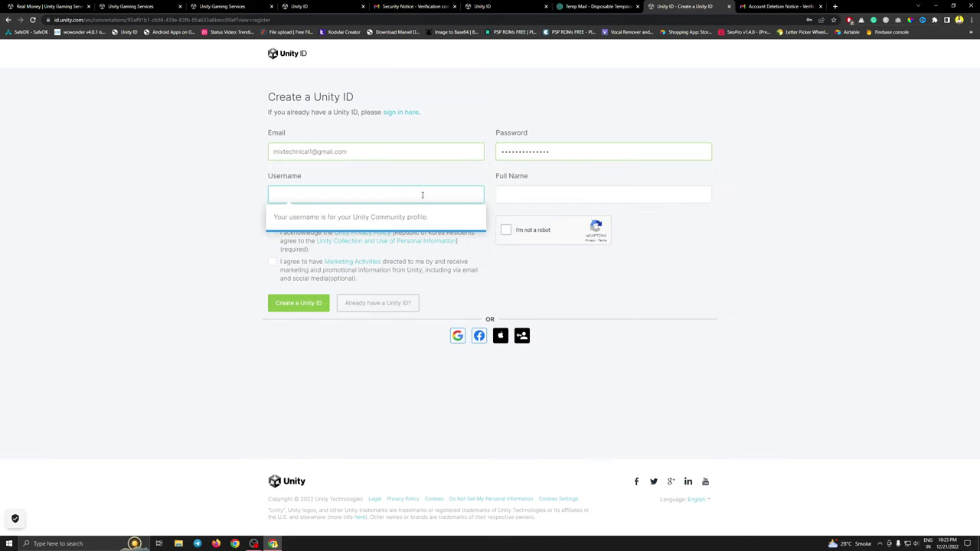
left_click_drag(310, 151, 267, 145)
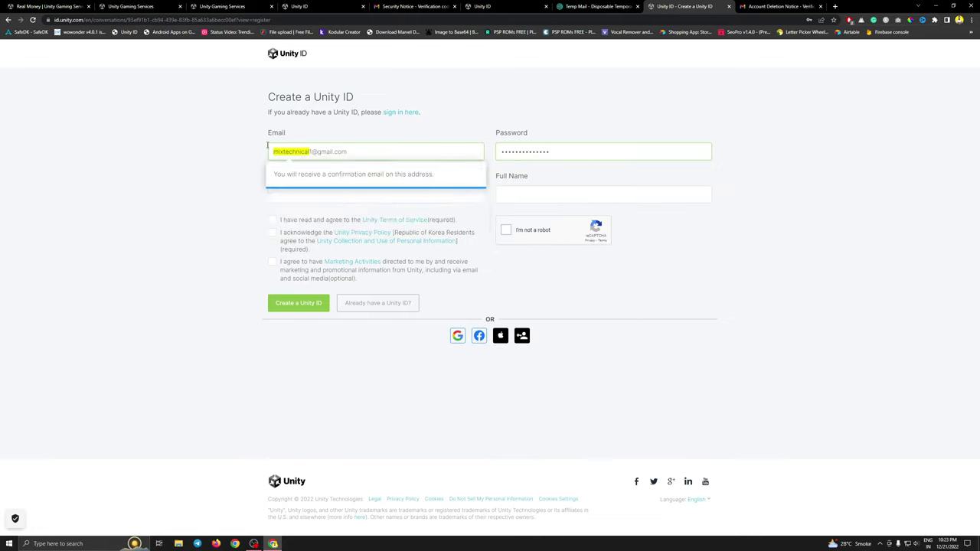
key("ctrl+v")
key("shift+End")
key("Delete")
- Type the chosen username into the Username field
left_click(296, 196)
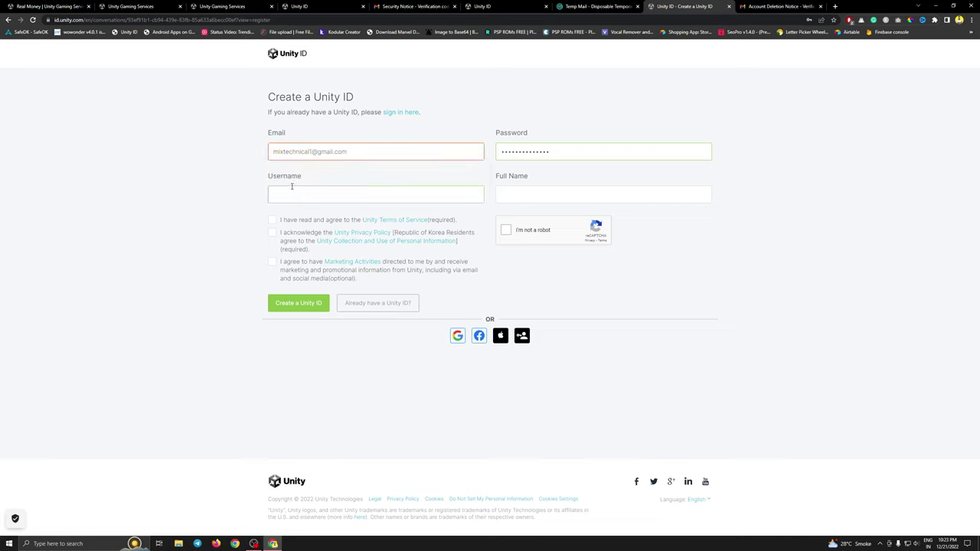
type("mixtechnical")
left_click(349, 158)
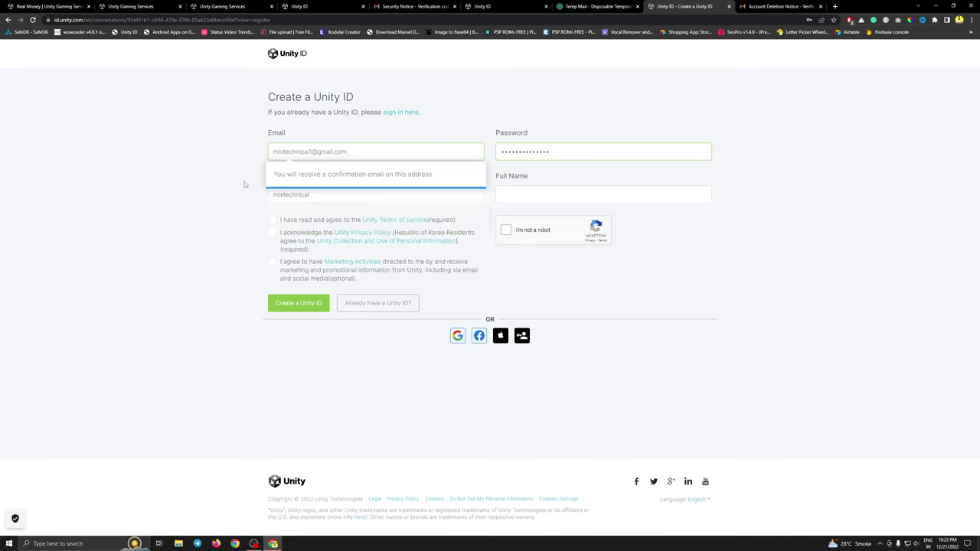
left_click(291, 196)
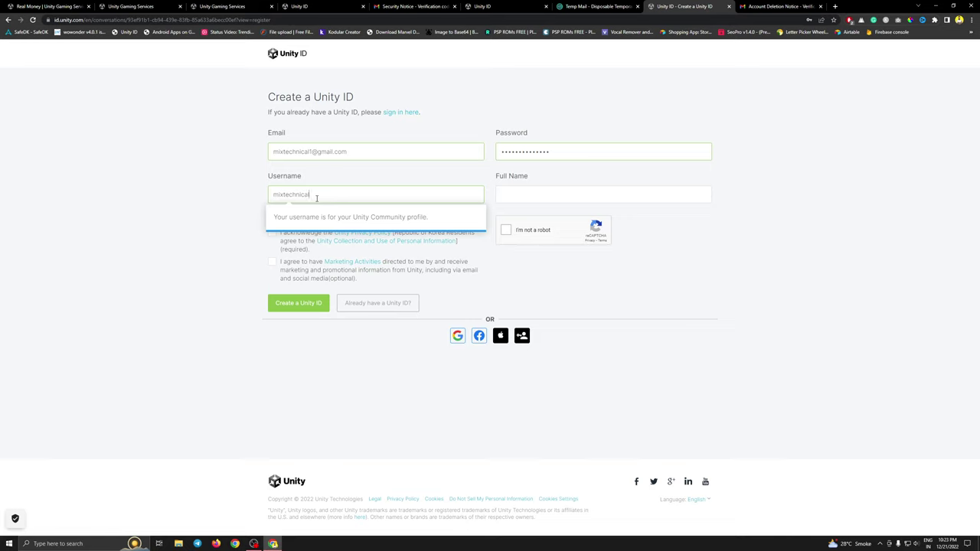
type("5")
- Fill Full Name with the name part of the e-mail, split into two capitalised words
left_click(548, 200)
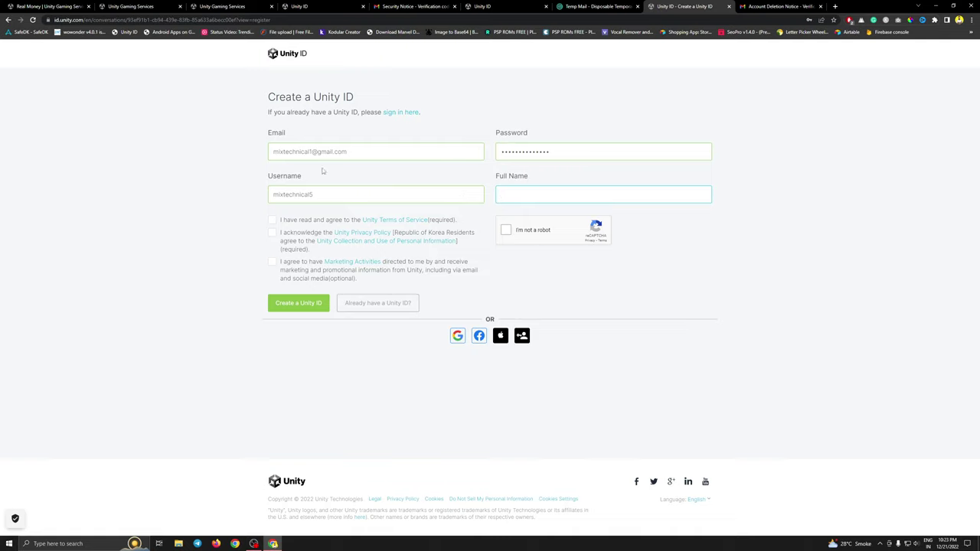
left_click_drag(310, 152, 258, 157)
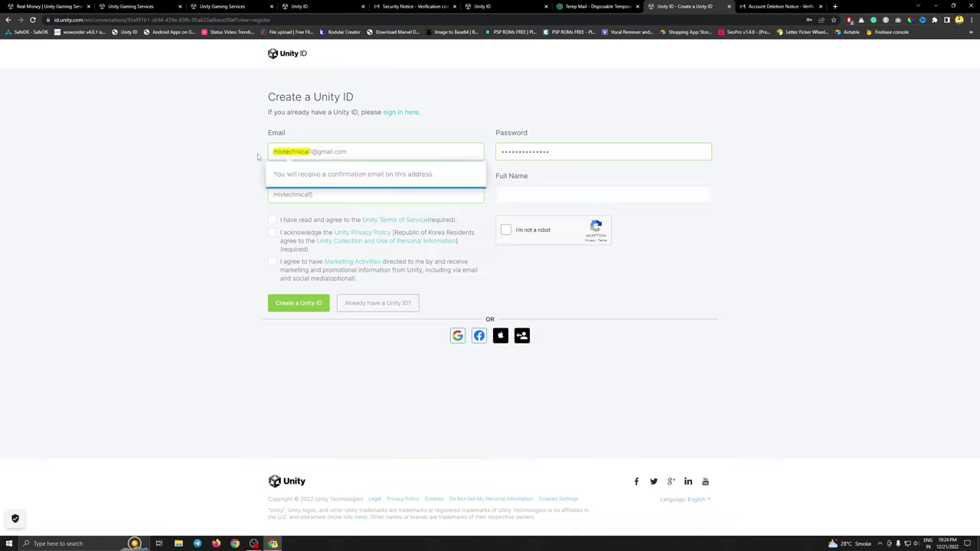
key("ctrl+c")
left_click(548, 191)
key("ctrl+v")
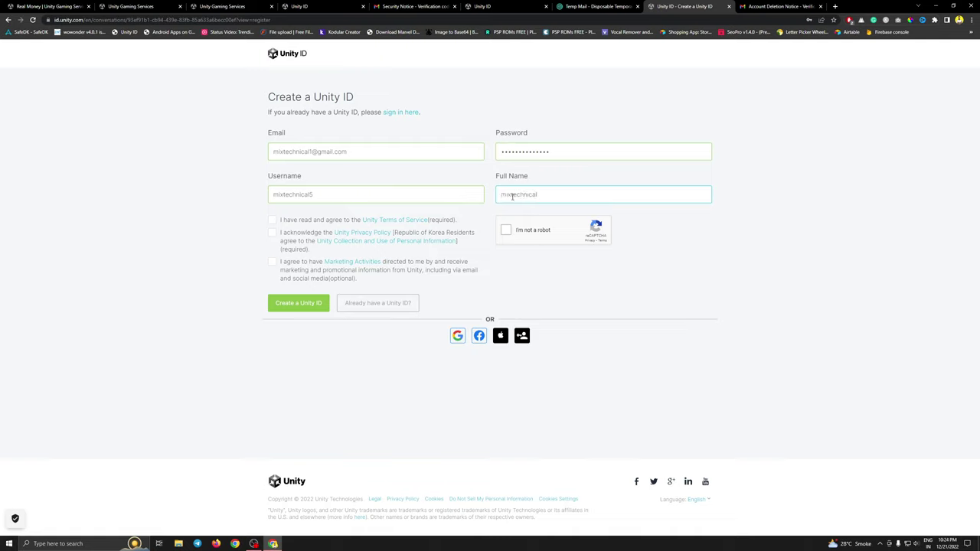
left_click(512, 196)
key("Delete")
type("T")
key("Home")
key("Delete")
type("M")
- Accept the Terms of Service and Privacy Policy, pass reCAPTCHA, and create the Unity ID
left_click(357, 153)
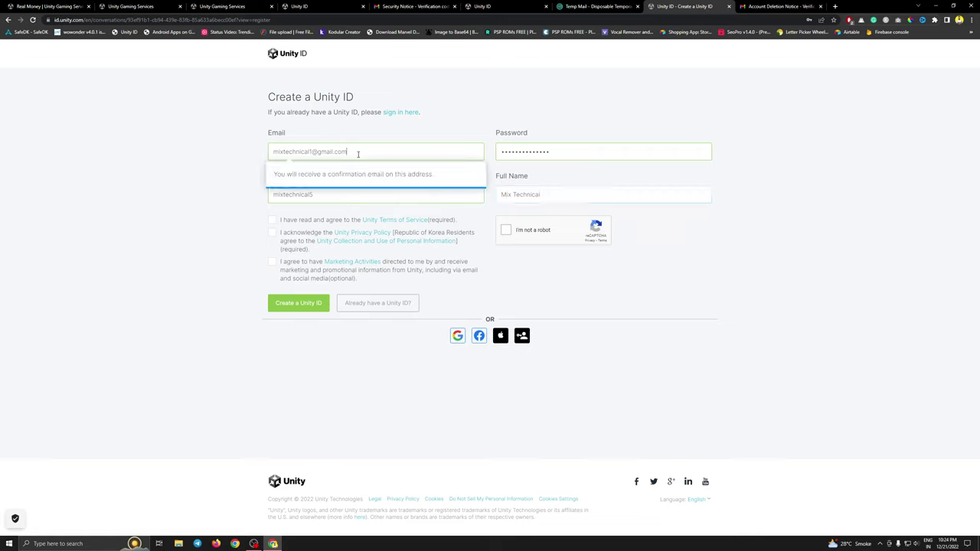
left_click_drag(383, 153, 277, 157)
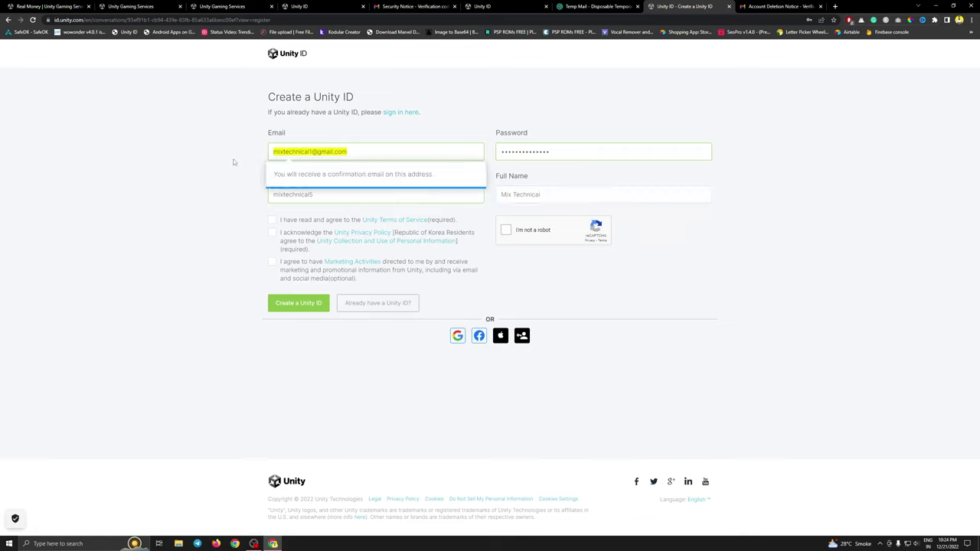
left_click(271, 219)
left_click(273, 231)
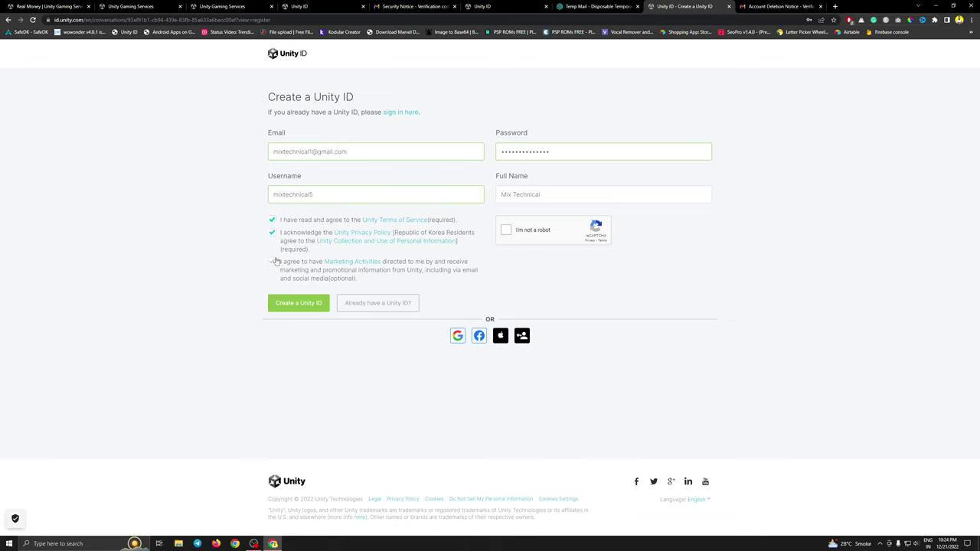
left_click(507, 231)
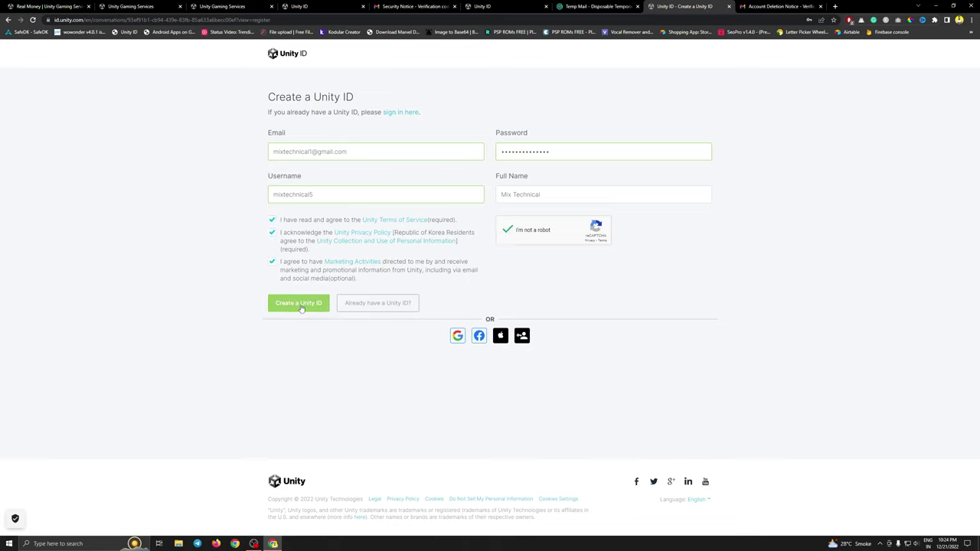
left_click(300, 306)
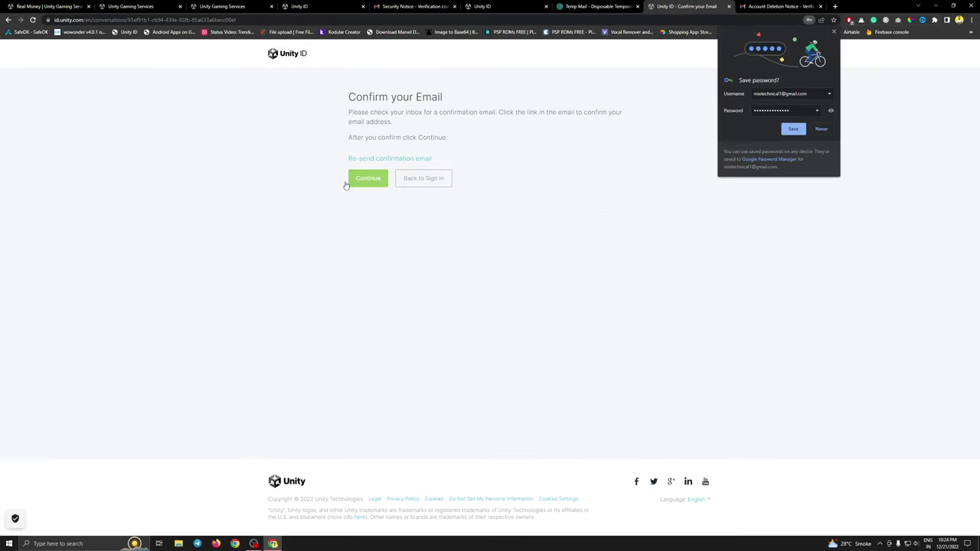
- Open the 'Confirm your email address' message in Gmail, follow its link and pass the robot check
left_click(789, 4)
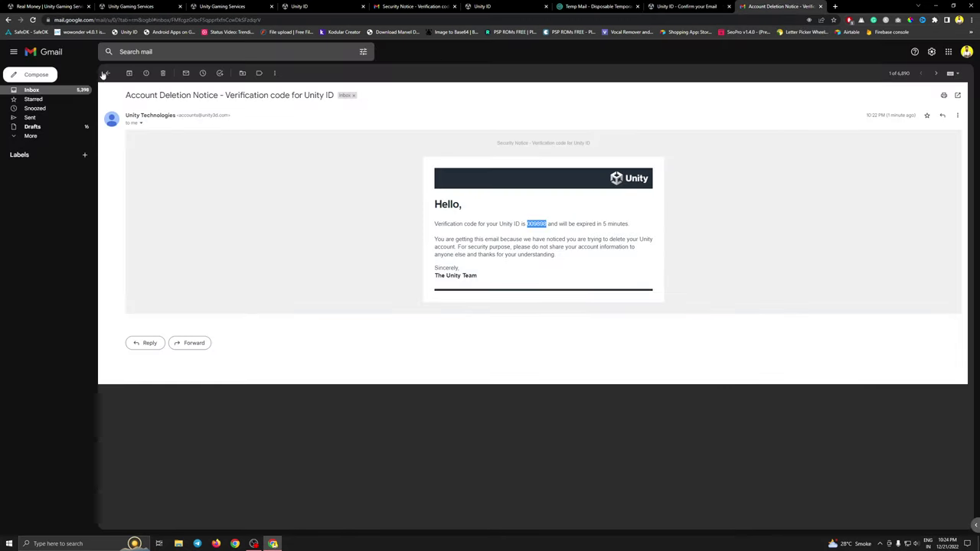
left_click(46, 89)
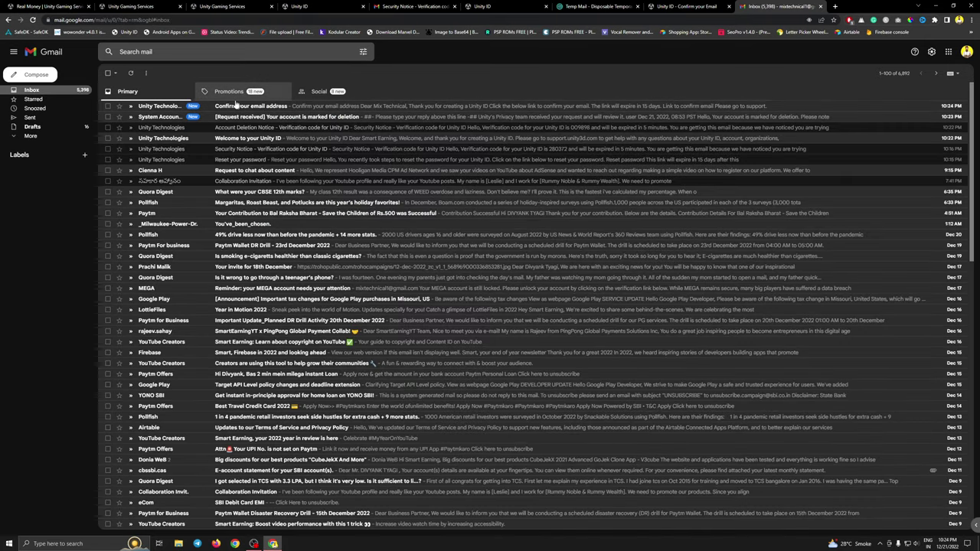
left_click(260, 108)
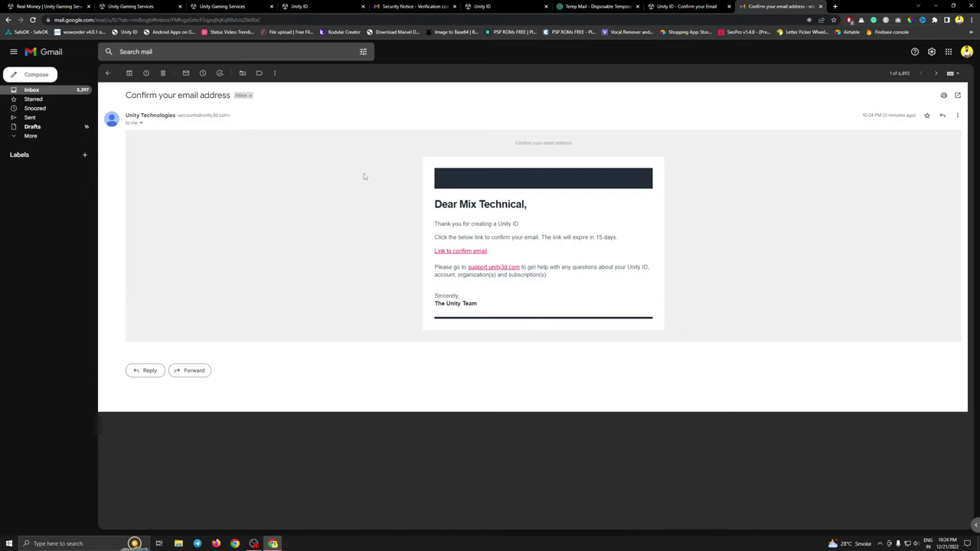
left_click(447, 254)
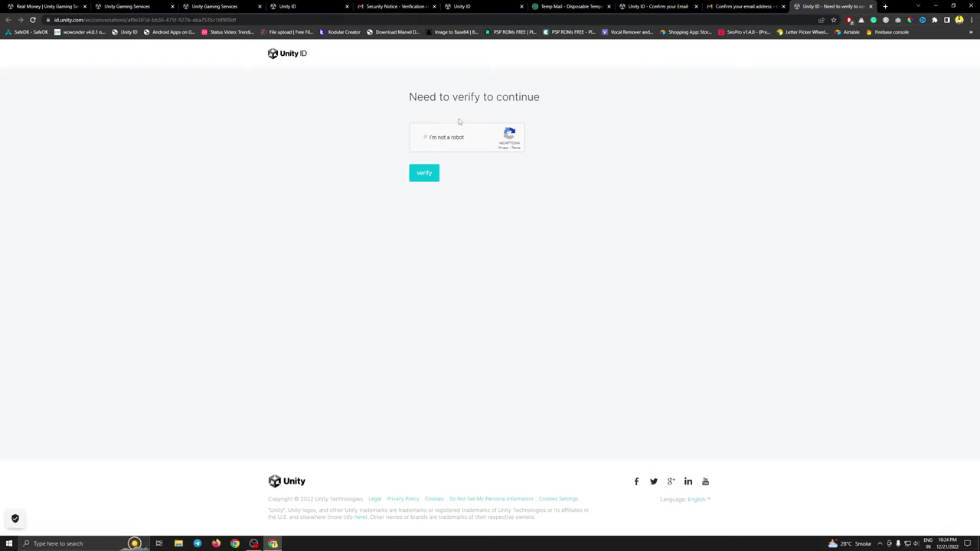
left_click(426, 173)
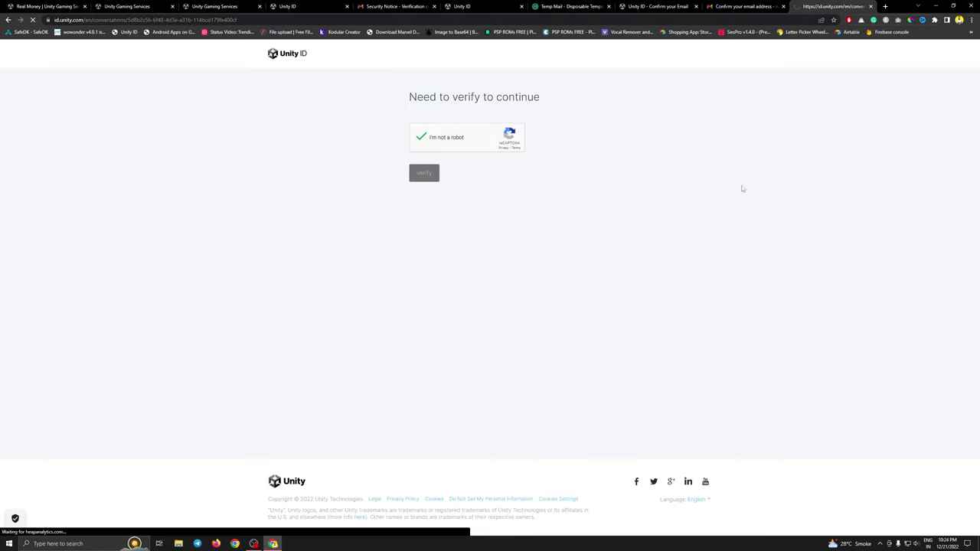
left_click(415, 163)
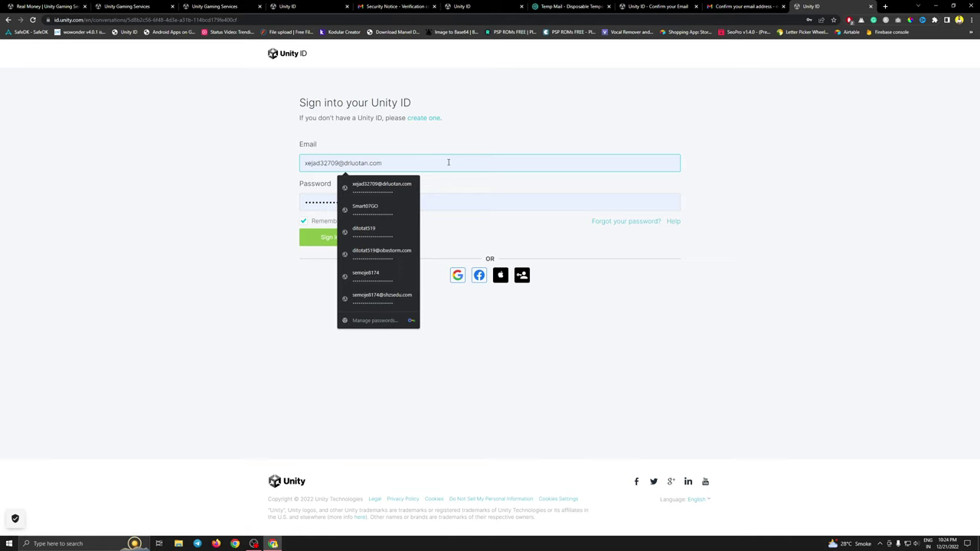
- Fill the sign-in Email field with the address copied from the Gmail account menu
key("ctrl+a")
type("mixtechnical")
key("ctrl+a")
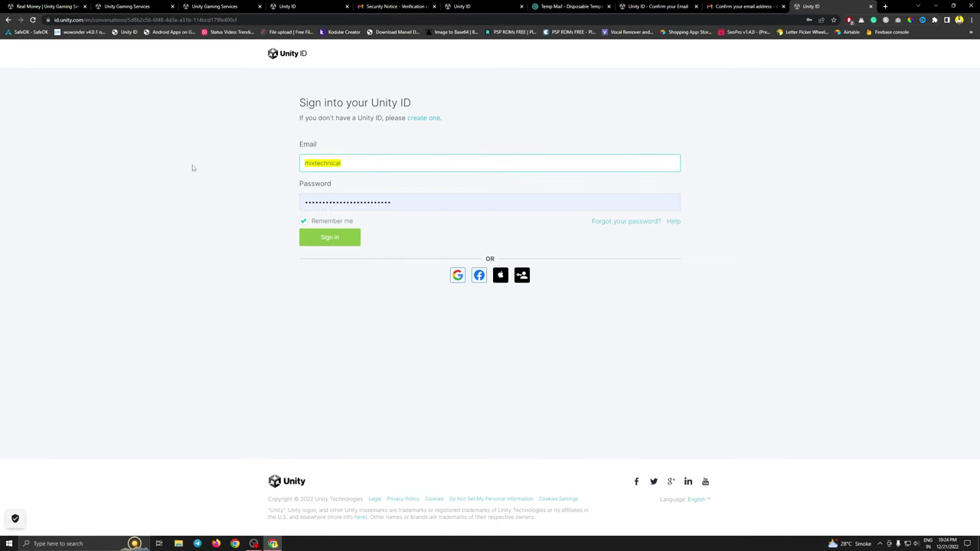
key("BackSpace")
left_click(751, 6)
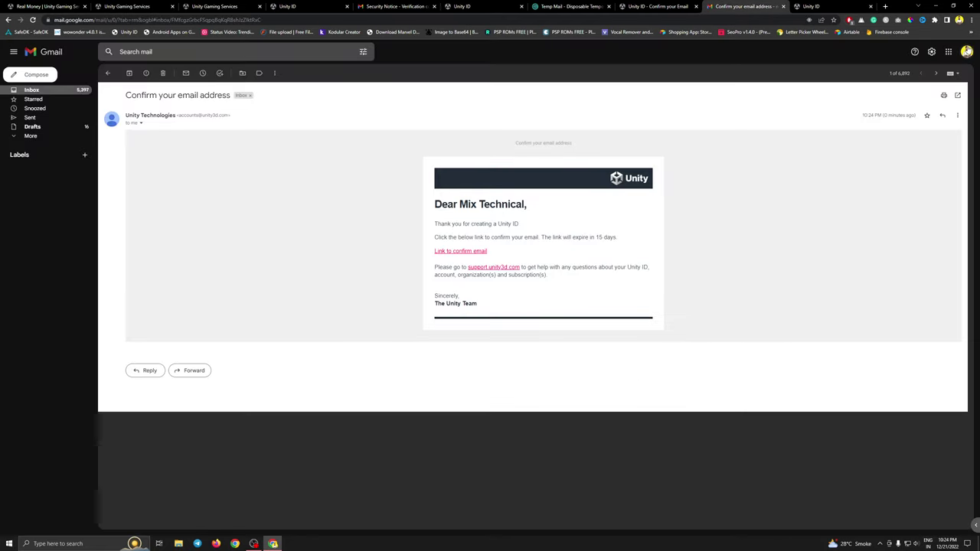
left_click(966, 52)
right_click(852, 120)
left_click(900, 128)
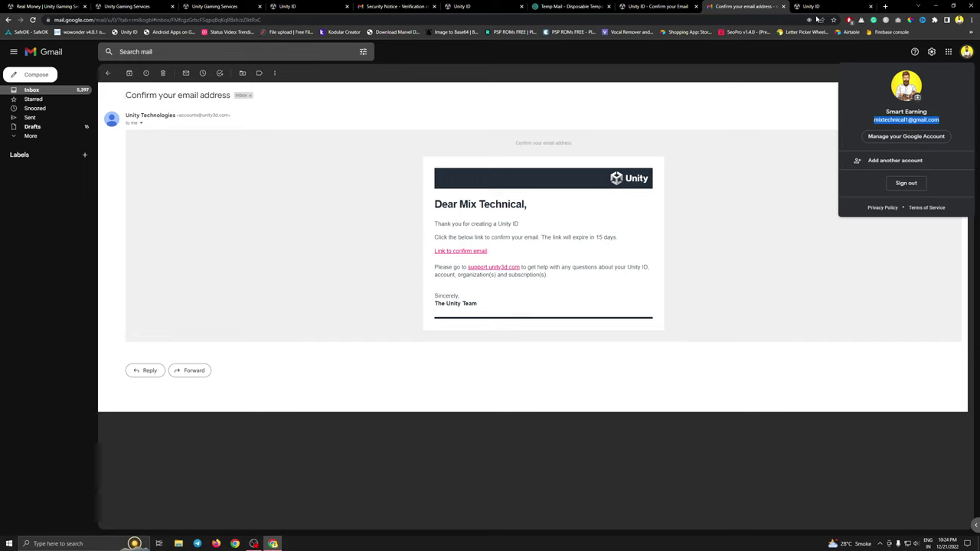
key("ctrl+Tab")
left_click(414, 157)
key("ctrl+v")
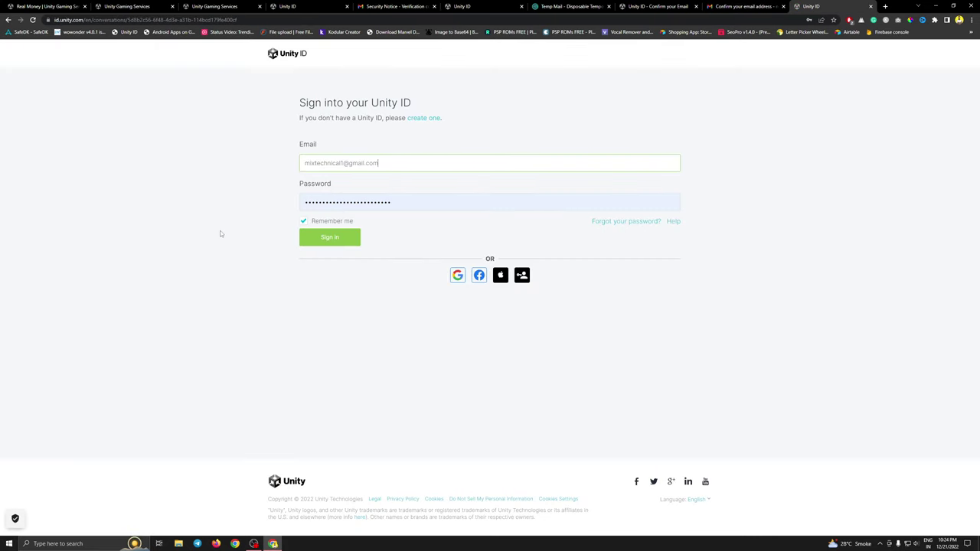
- Replace the autofilled password with the account password and sign in
left_click(424, 203)
key("ctrl+a")
key("BackSpace")
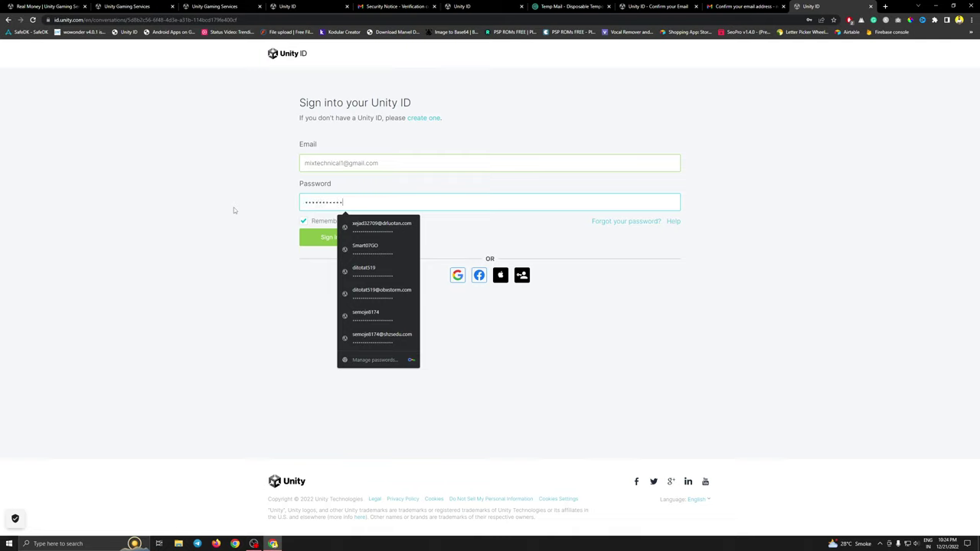
left_click(224, 249)
left_click(322, 243)
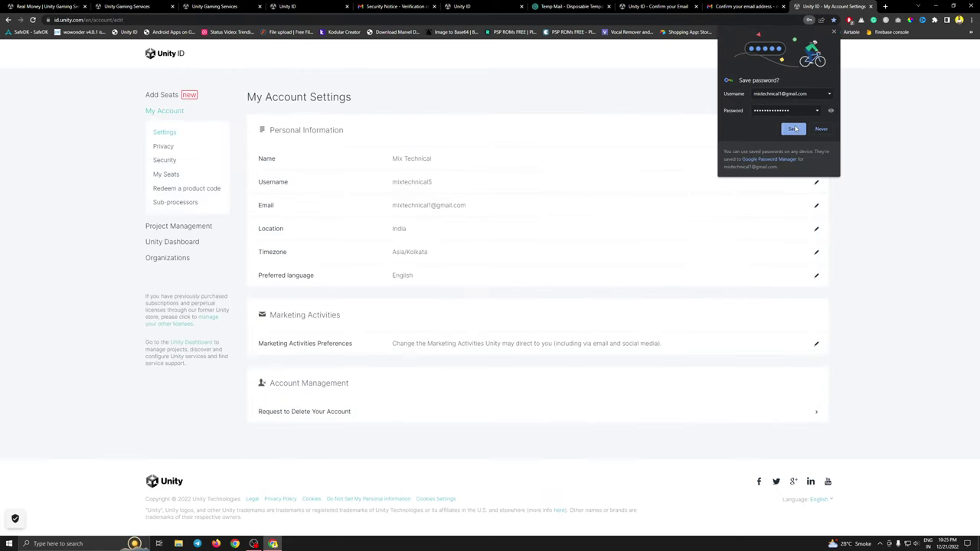
- Save the password in Chrome, then open Project Management from the account settings
left_click(793, 129)
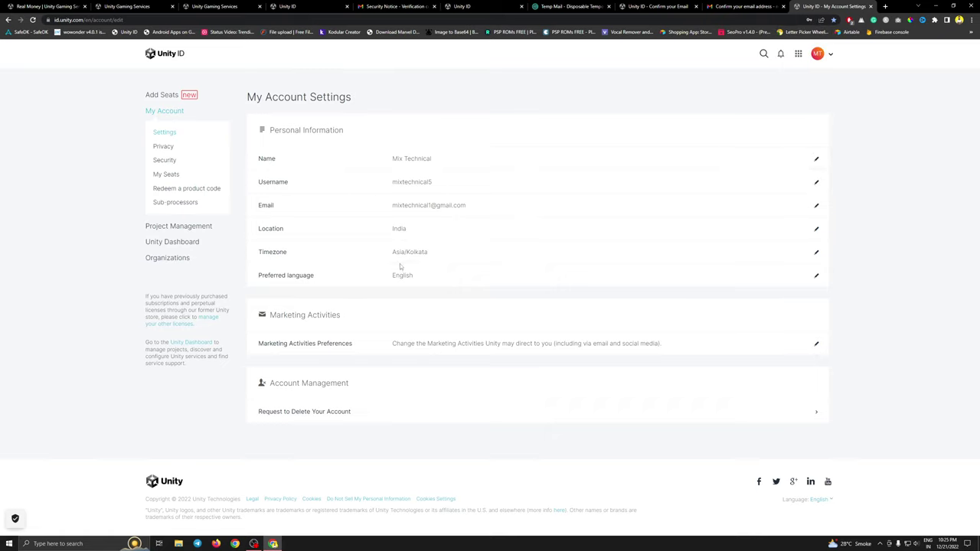
left_click_drag(434, 258, 393, 259)
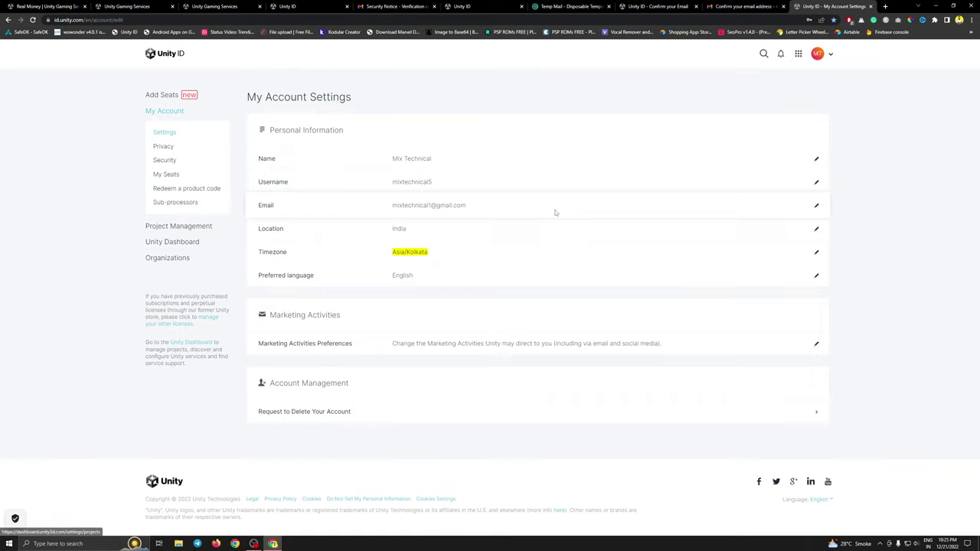
left_click_drag(467, 205, 388, 208)
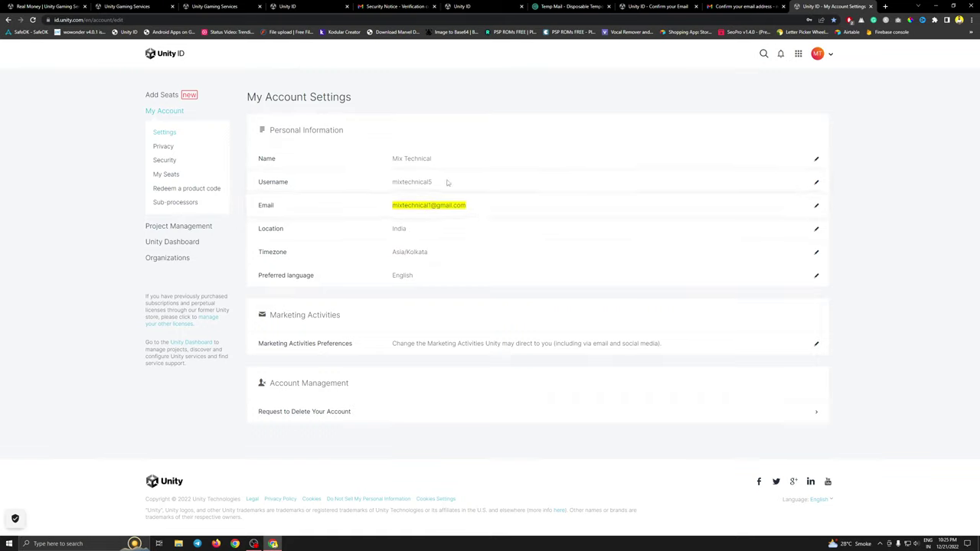
left_click(191, 230)
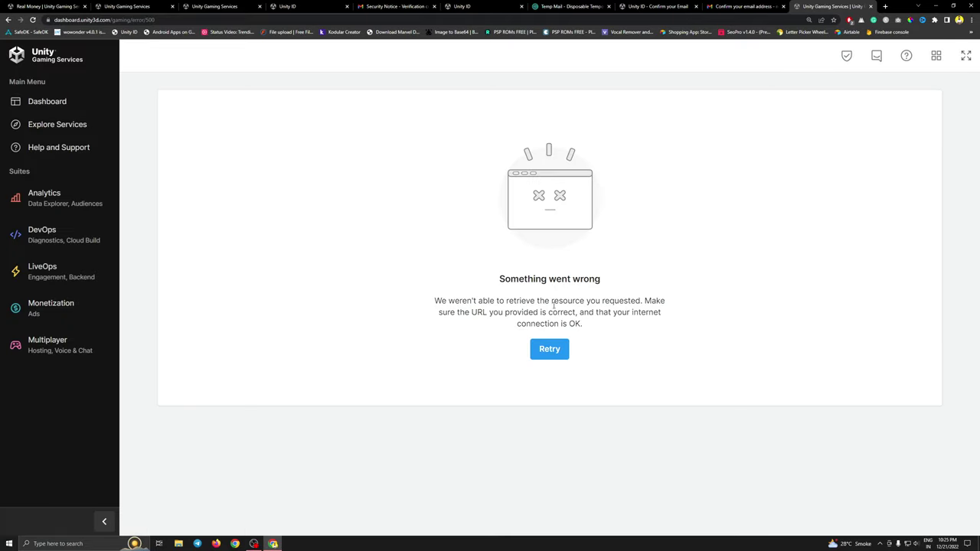
- Clear Chrome's cached images and files, then retry the Unity Gaming Services page
left_click(972, 20)
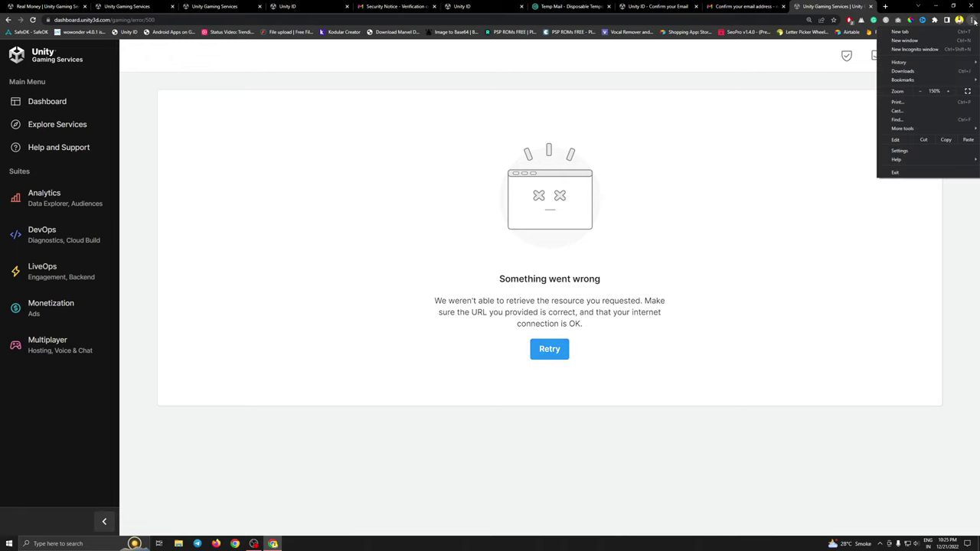
left_click(900, 151)
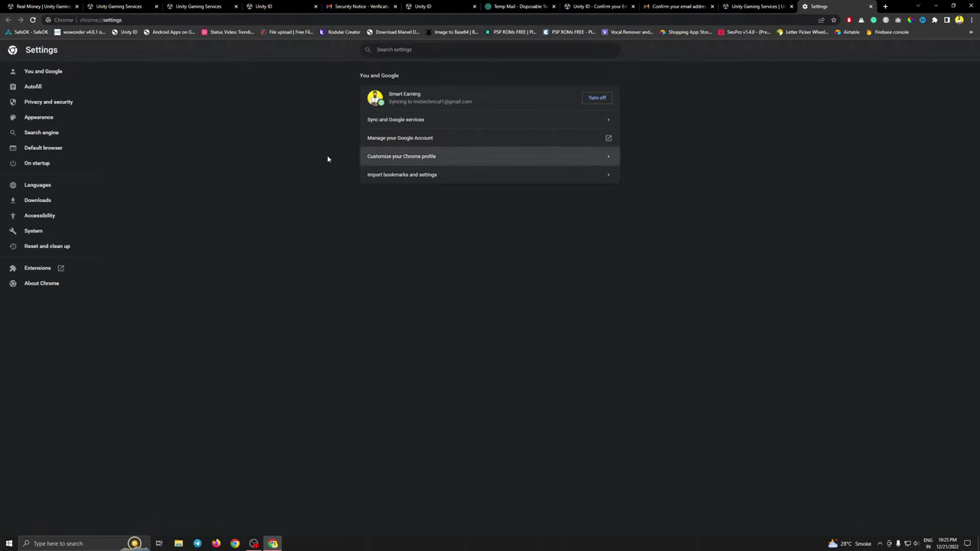
left_click(38, 108)
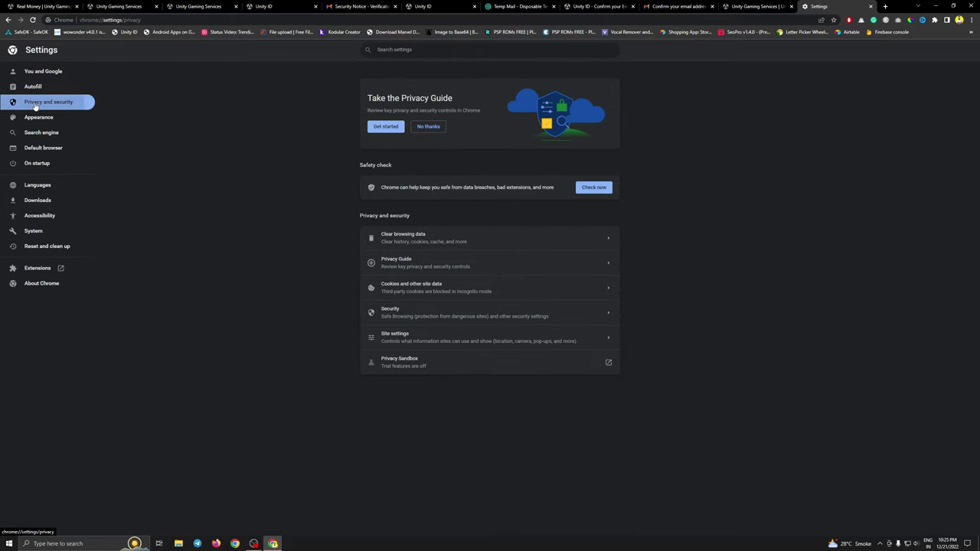
left_click(403, 238)
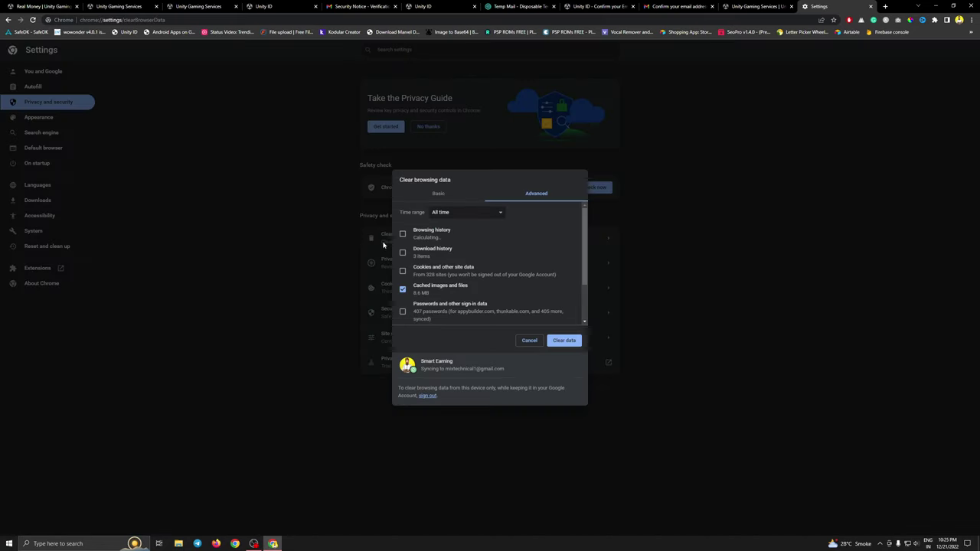
left_click(564, 341)
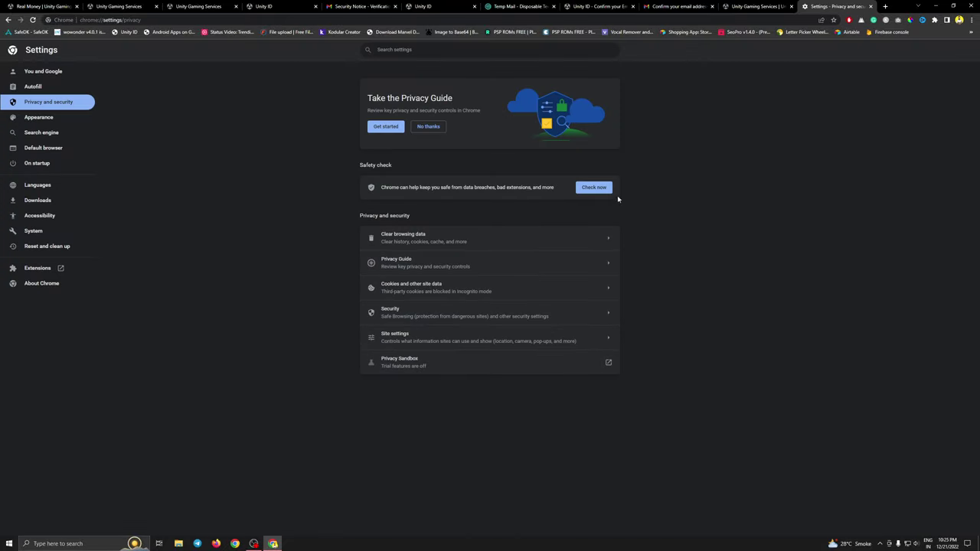
left_click(760, 6)
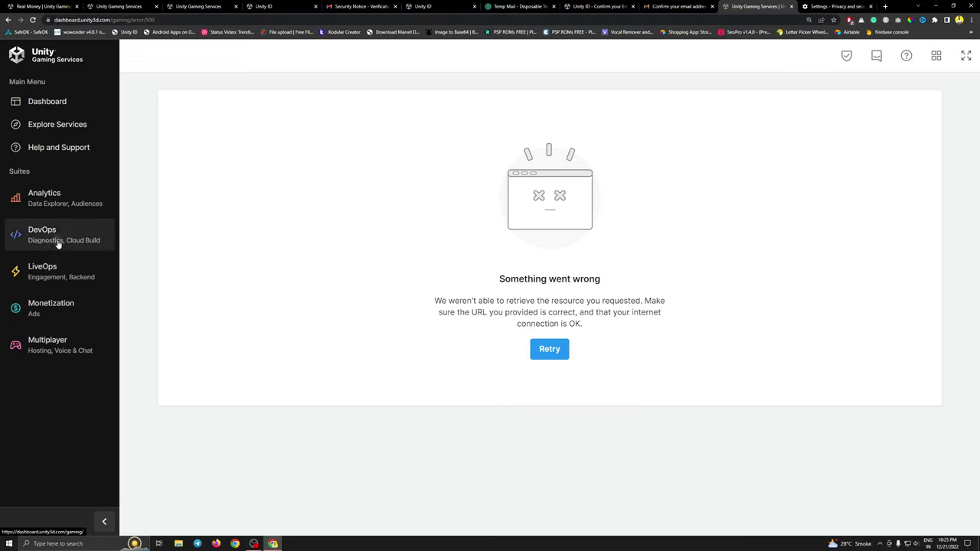
left_click(535, 346)
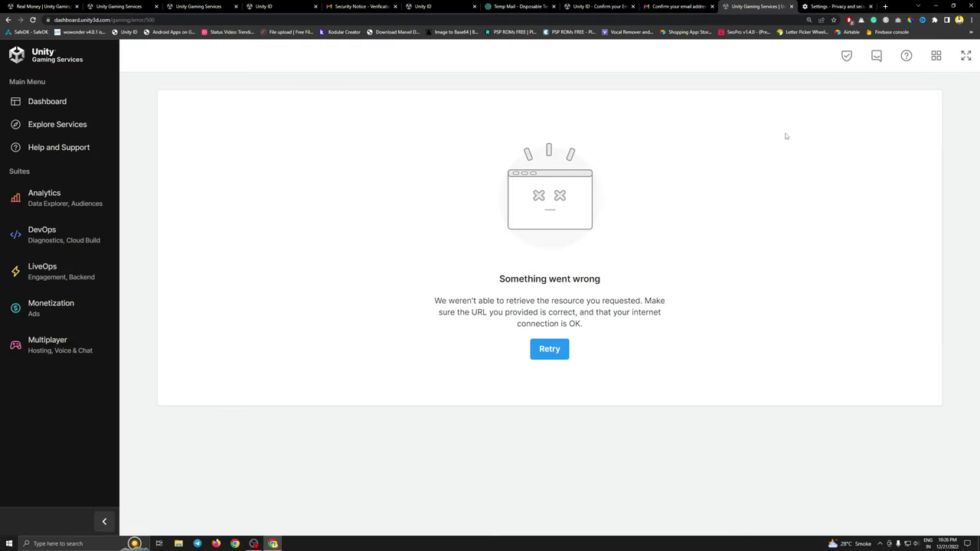
- Close the eight leftover browser tabs
left_click(76, 6)
left_click(77, 6)
left_click(77, 6)
left_click(77, 6)
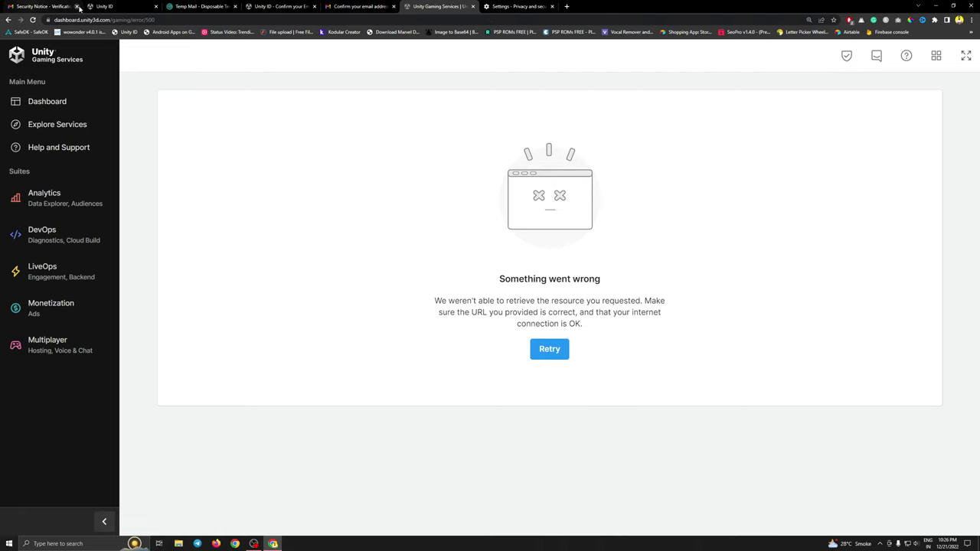
left_click(78, 6)
left_click(77, 6)
left_click(78, 6)
left_click(77, 7)
left_click(78, 6)
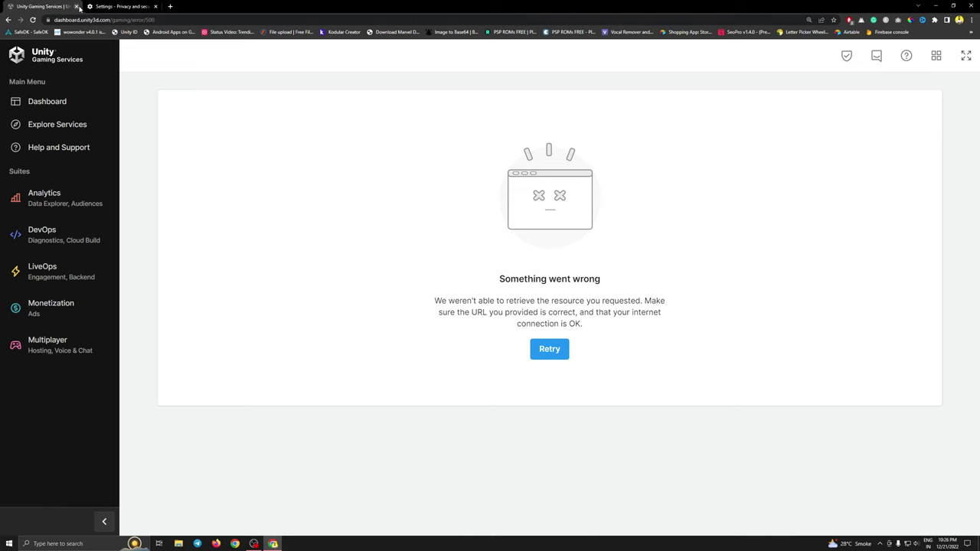
- Clear all-time browsing history, download history, cookies and cache, then reload the Unity page
left_click(144, 6)
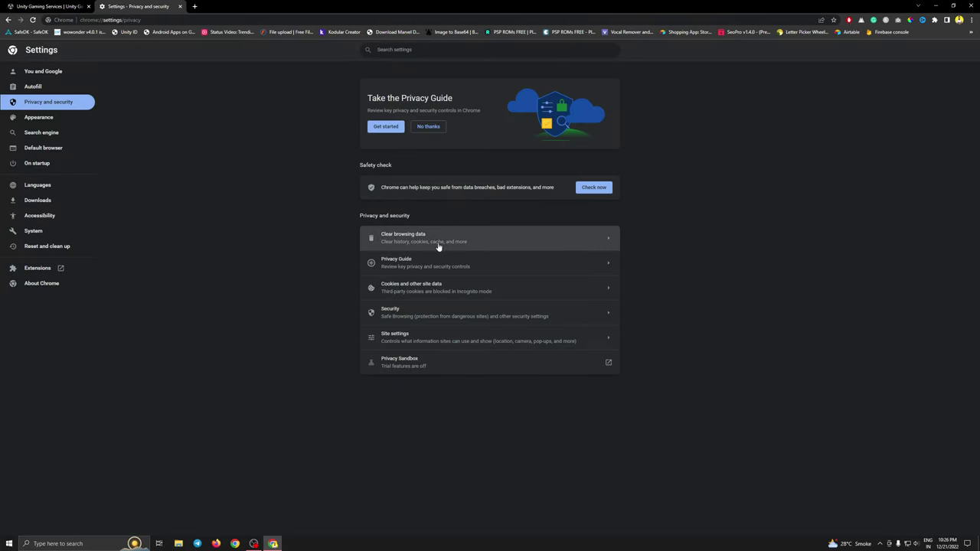
left_click(443, 245)
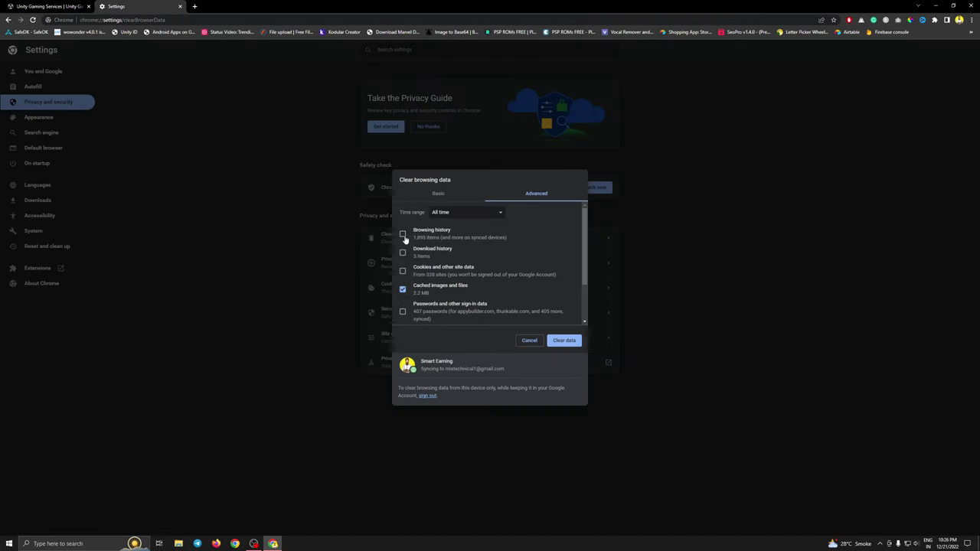
left_click(403, 235)
left_click(402, 253)
left_click(402, 270)
scroll(474, 281, "down", 1)
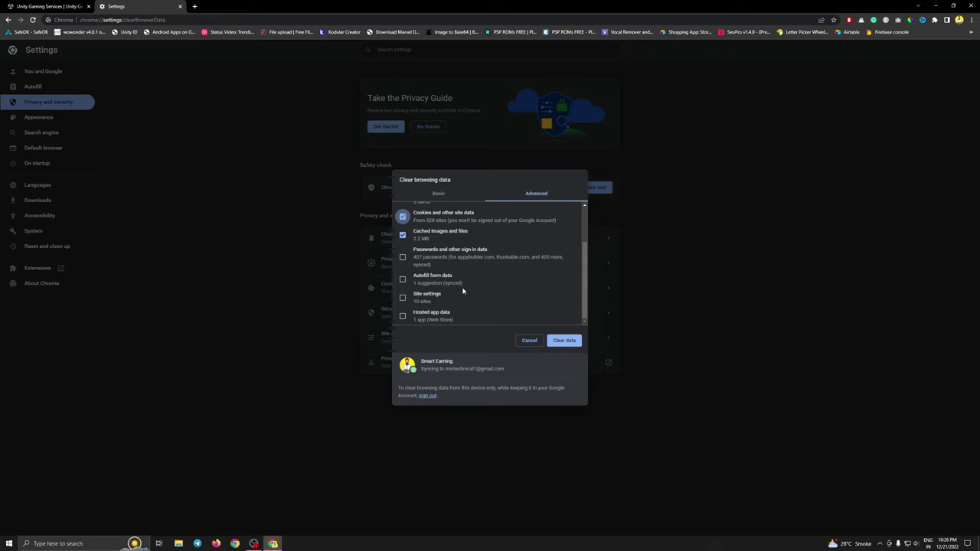
scroll(470, 291, "up", 2)
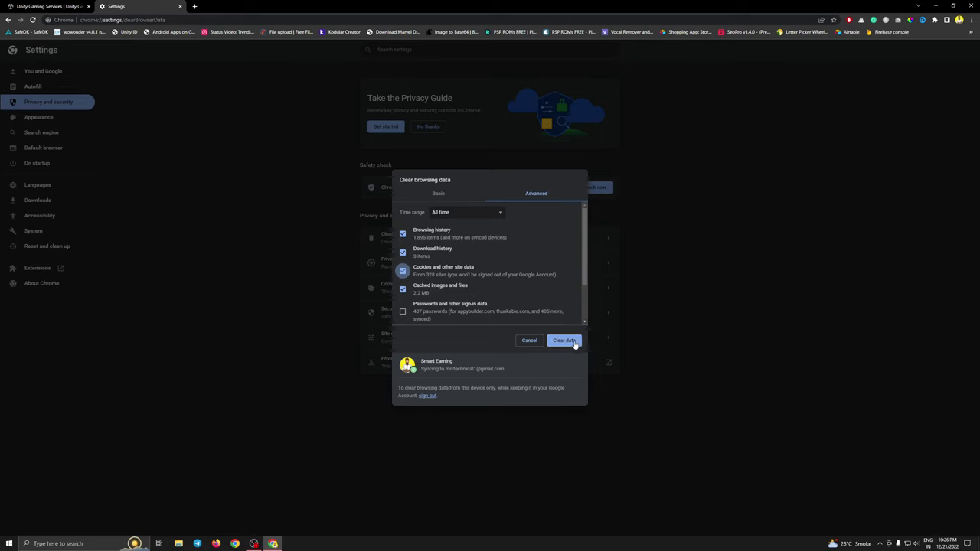
left_click(565, 345)
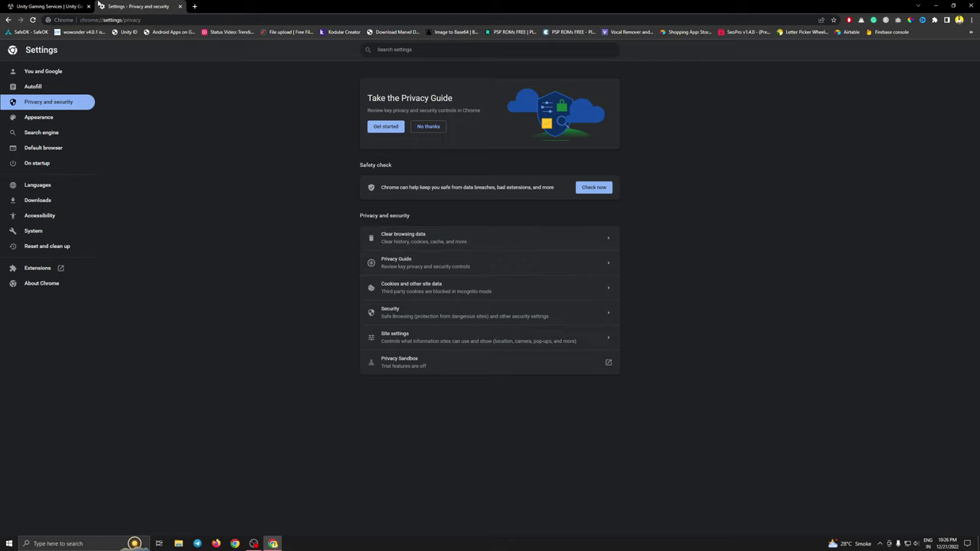
left_click(34, 7)
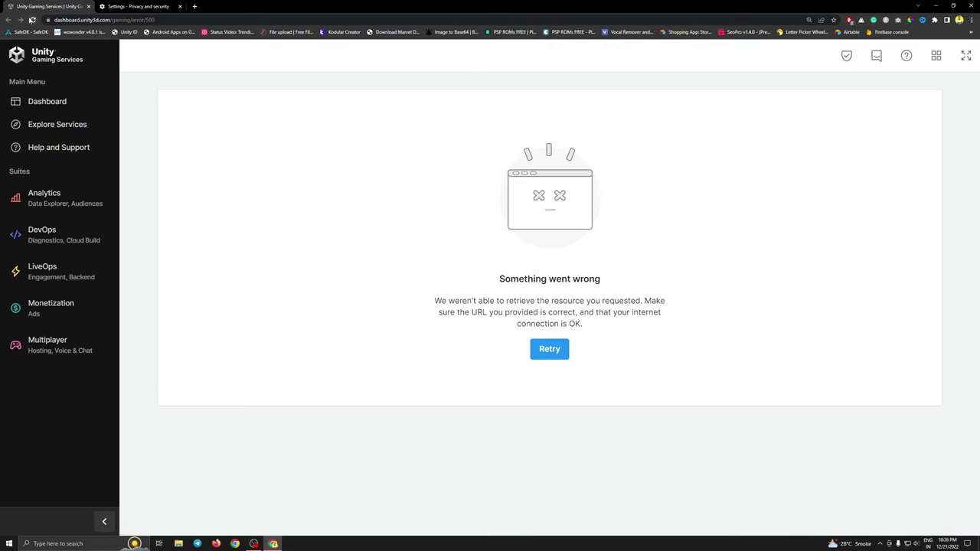
left_click(32, 19)
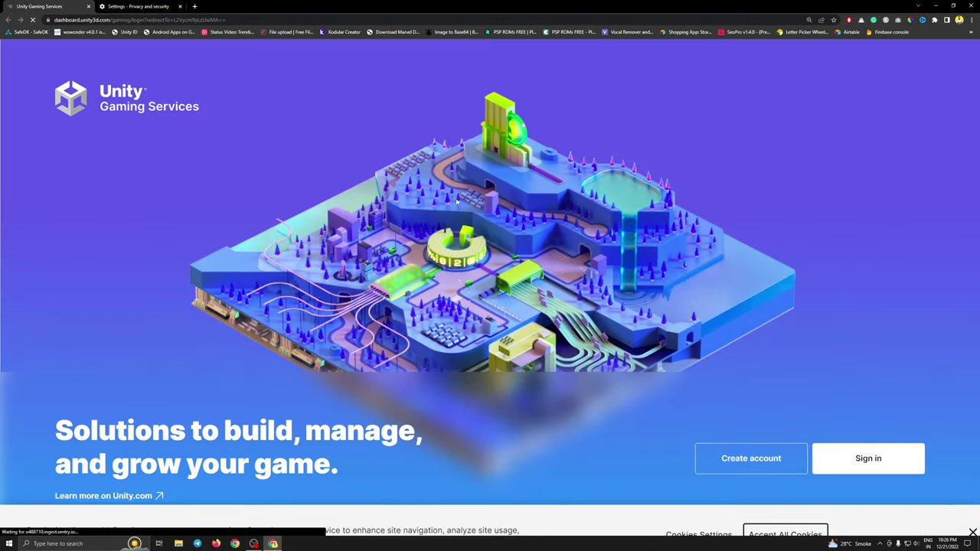
- Open a window under another Chrome profile and load the suggested Unity ID address from 'uni'
left_click(252, 509)
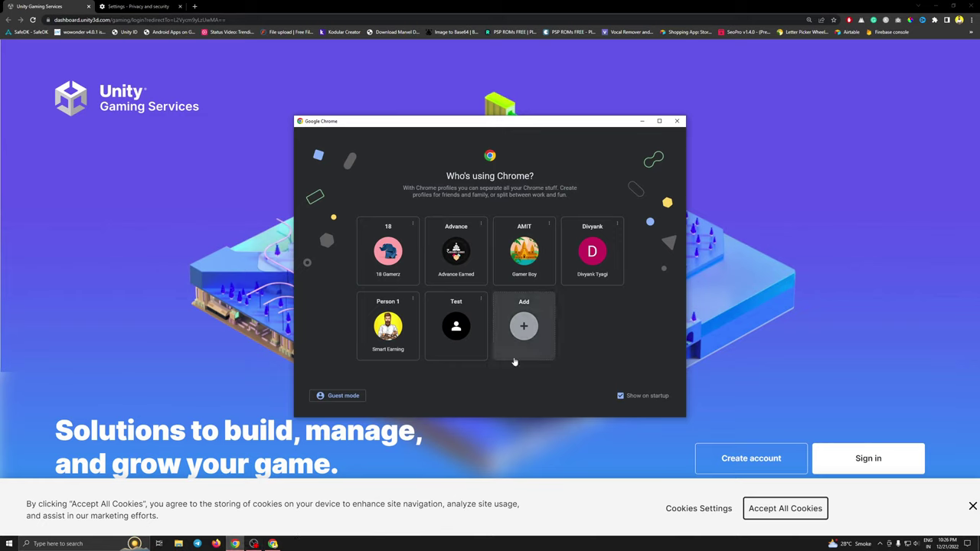
left_click(592, 252)
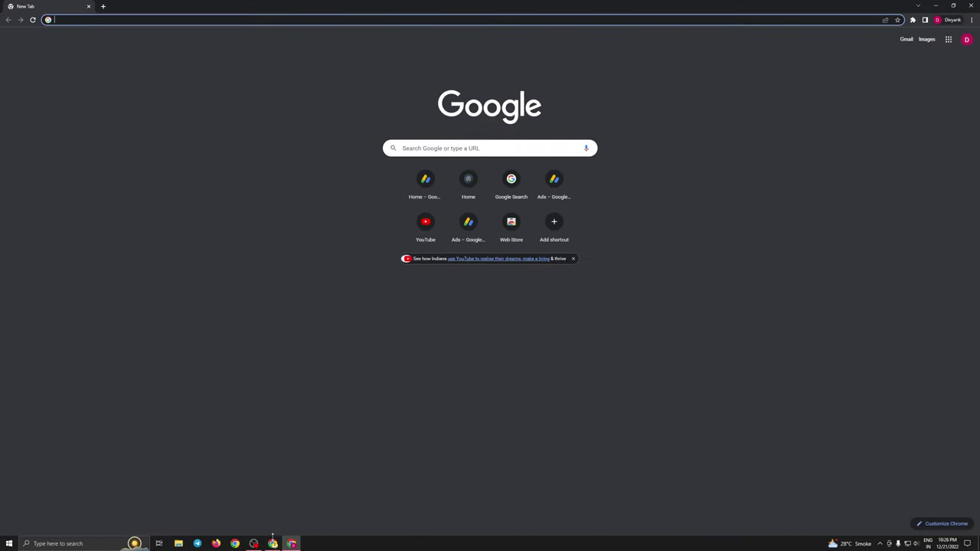
mouse_move(272, 544)
left_click(308, 482)
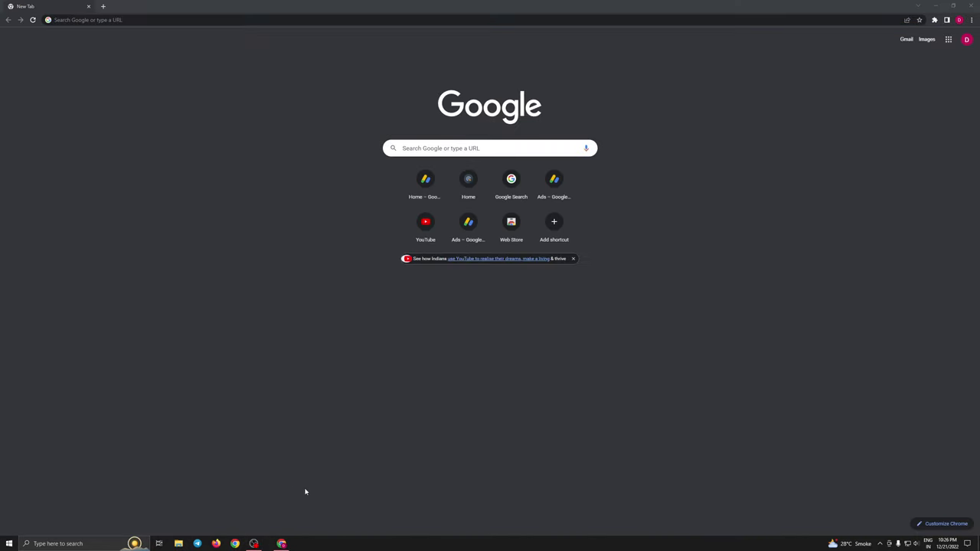
left_click(235, 543)
left_click(388, 328)
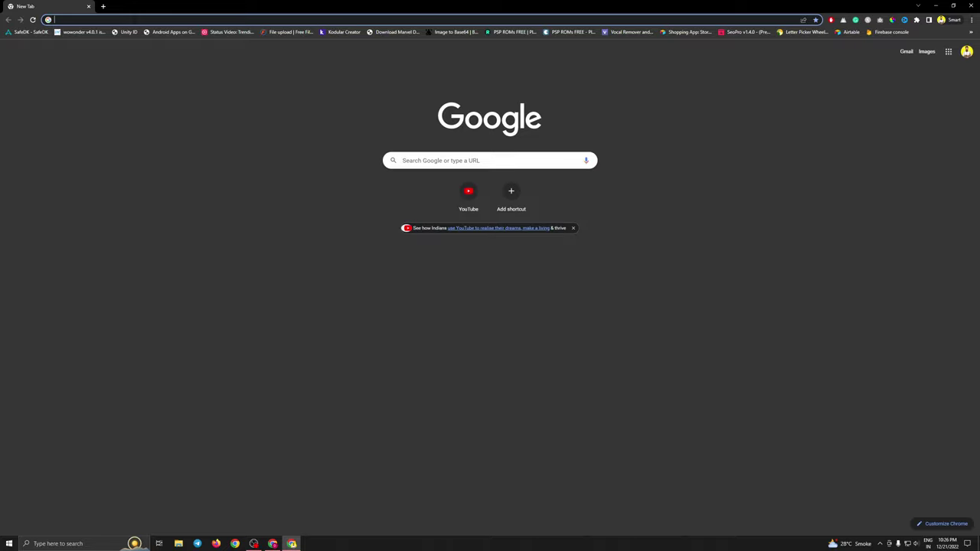
type("uni")
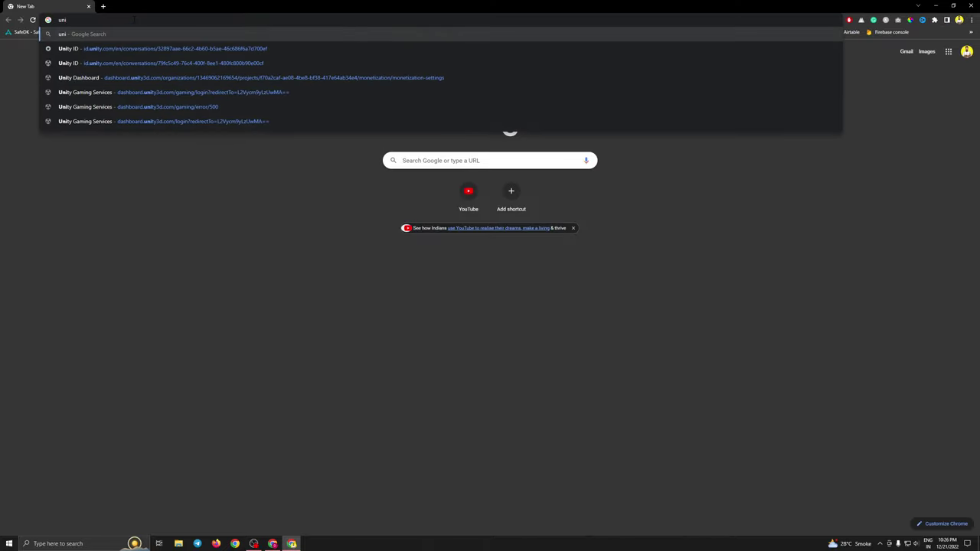
key("Down")
key("Return")
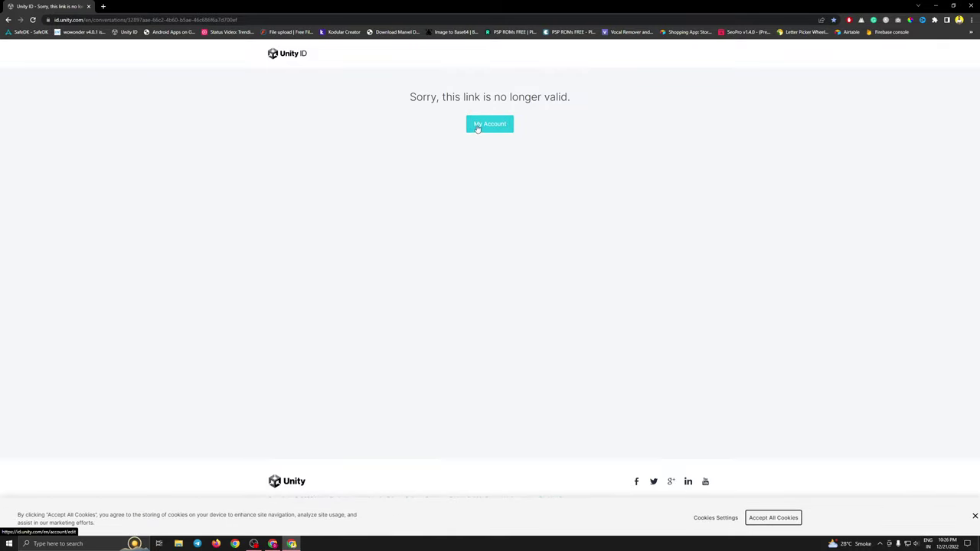
- Sign into the Unity ID account via My Account, then go to Project Management
left_click(506, 124)
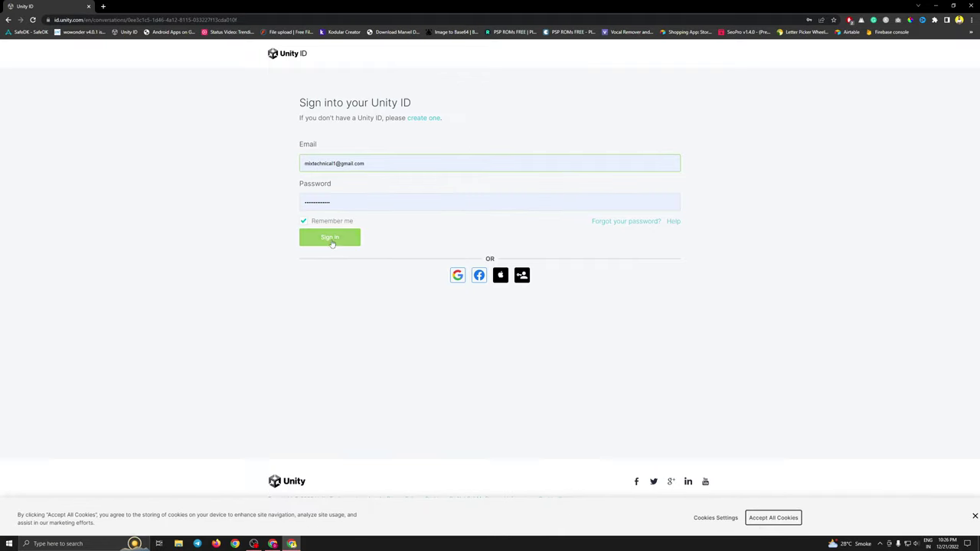
left_click(331, 240)
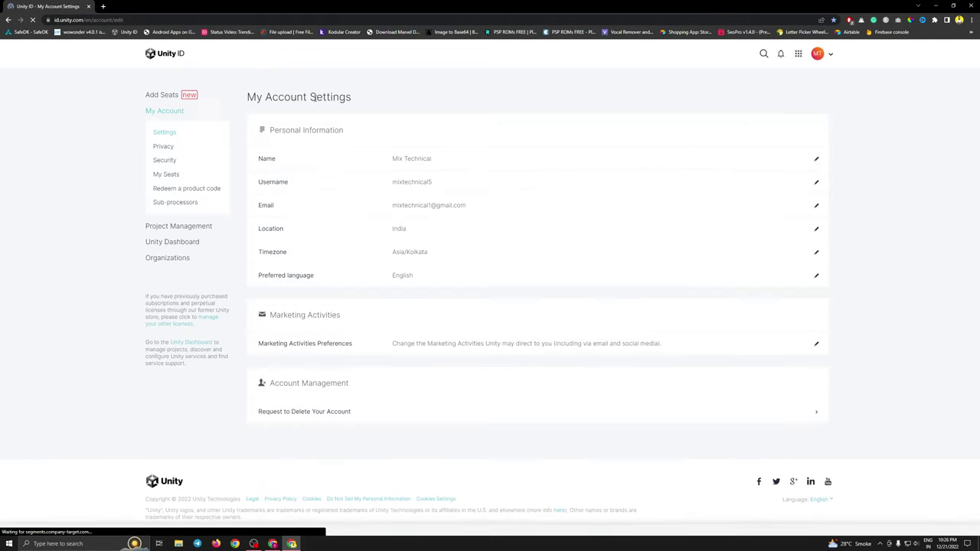
left_click(182, 232)
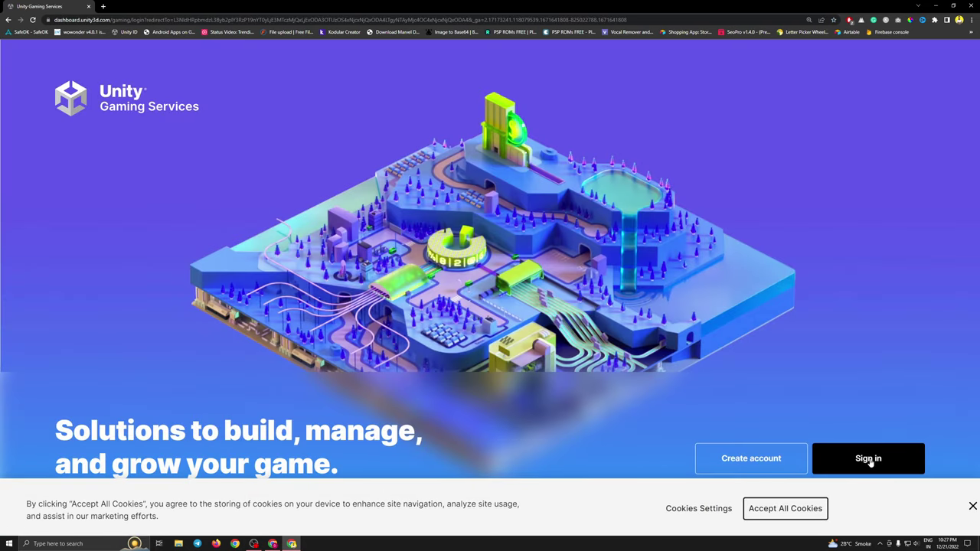
- Sign in to Unity Gaming Services and click through the five-step welcome tour
left_click(866, 459)
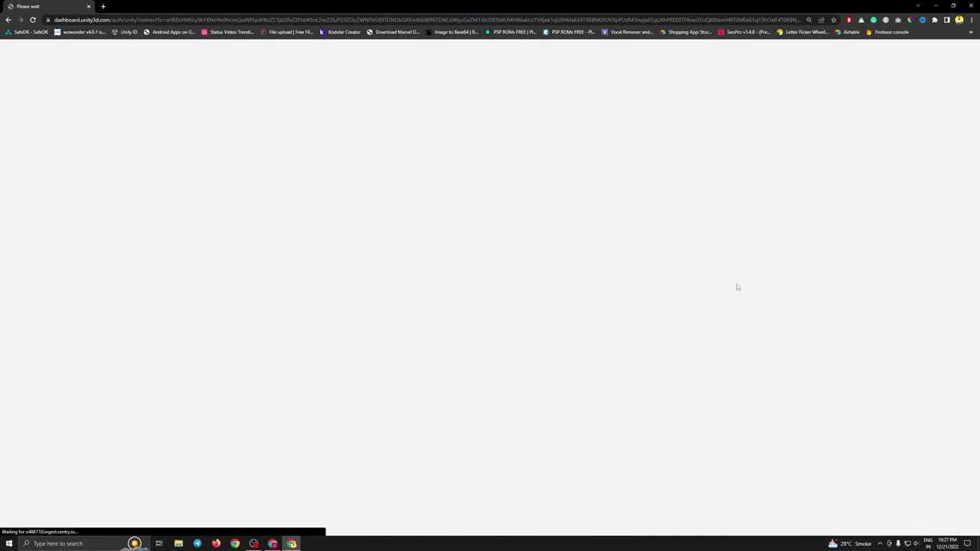
scroll(529, 273, "down", 5)
scroll(530, 272, "down", 10)
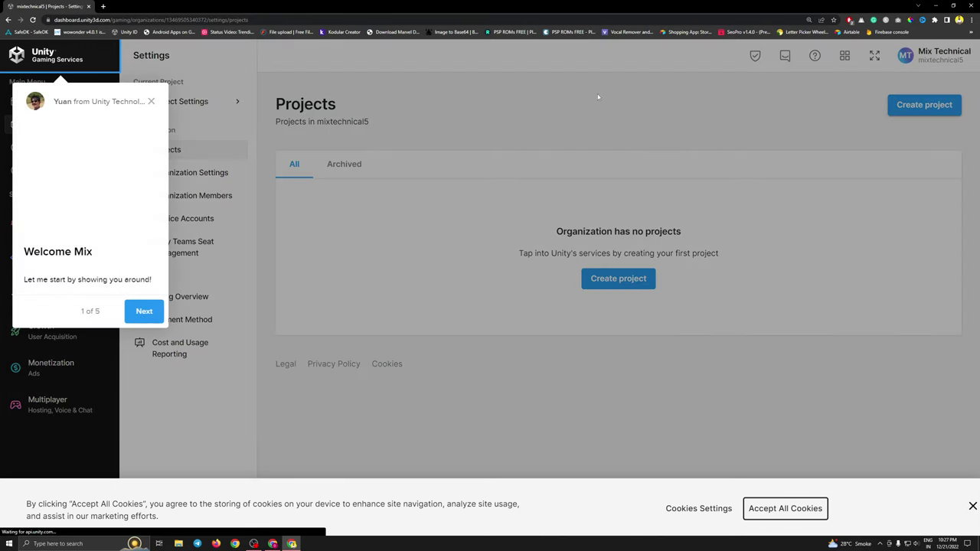
left_click(143, 311)
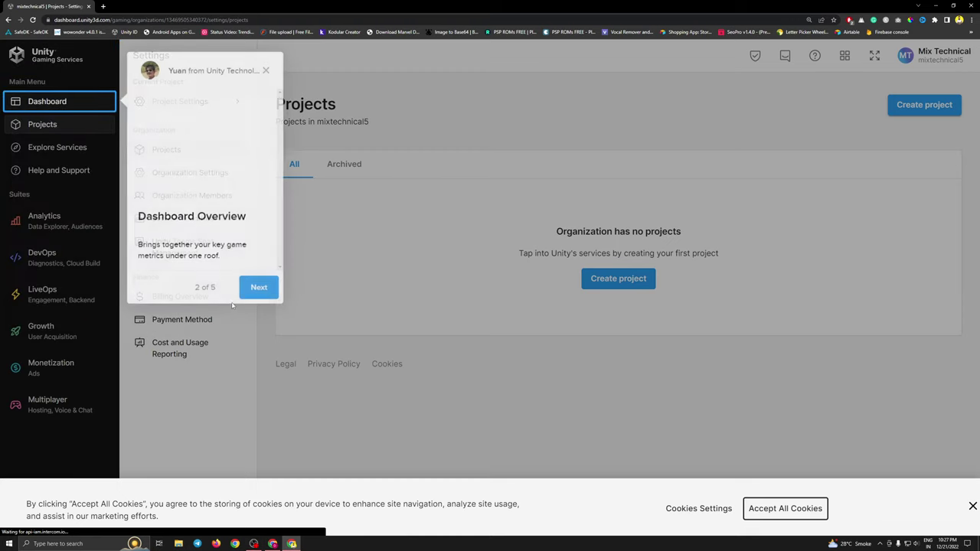
left_click(257, 288)
left_click(257, 289)
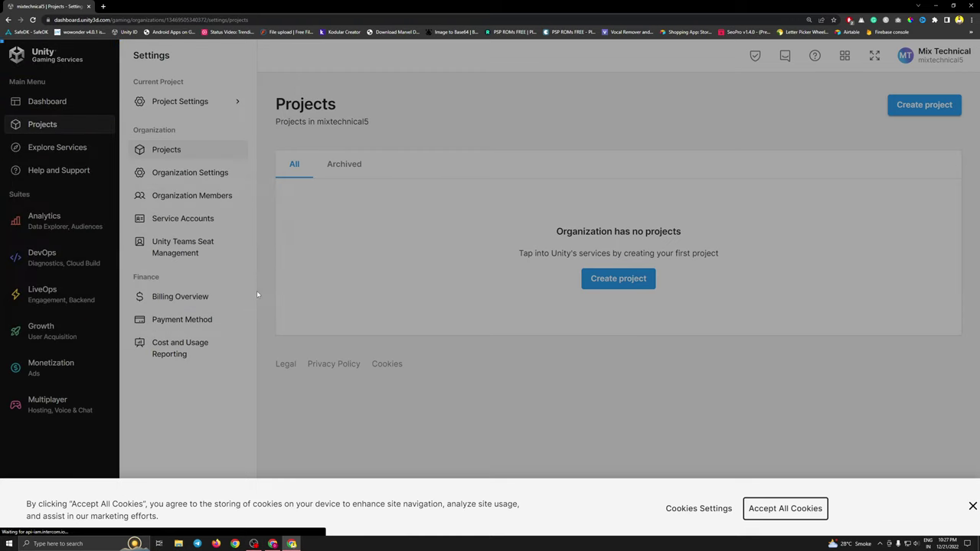
left_click(260, 415)
left_click(254, 290)
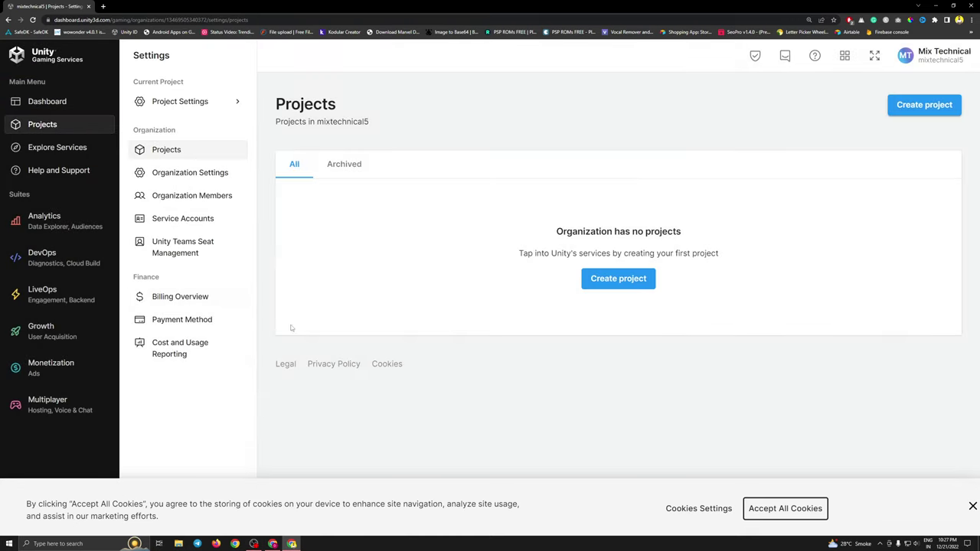
- Check the account e-mail in the profile menu and zoom the page back to 100%
left_click(936, 72)
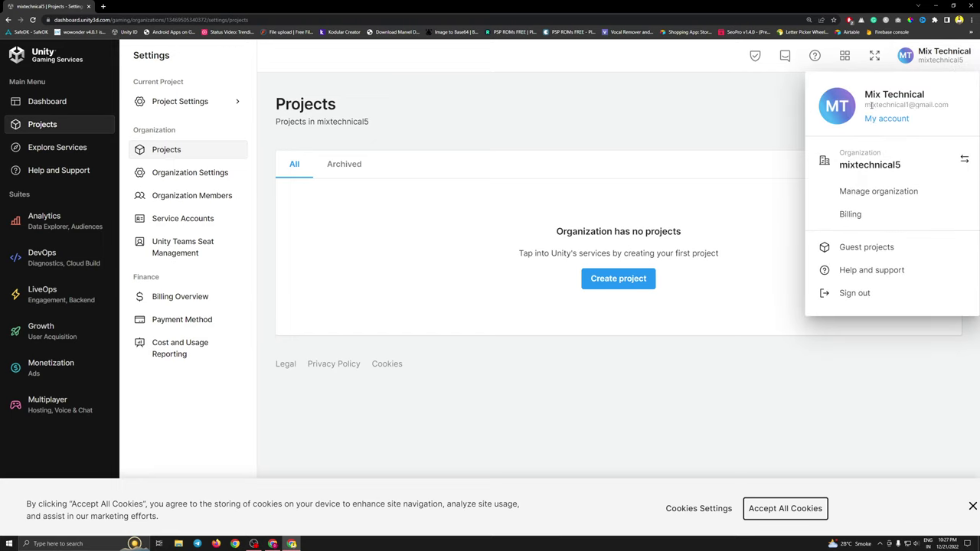
left_click_drag(865, 105, 950, 107)
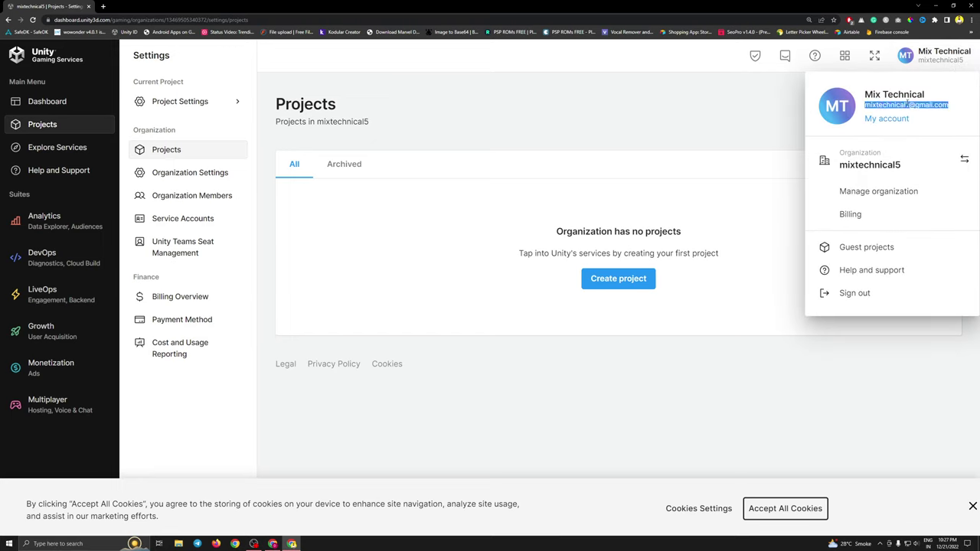
left_click(375, 110)
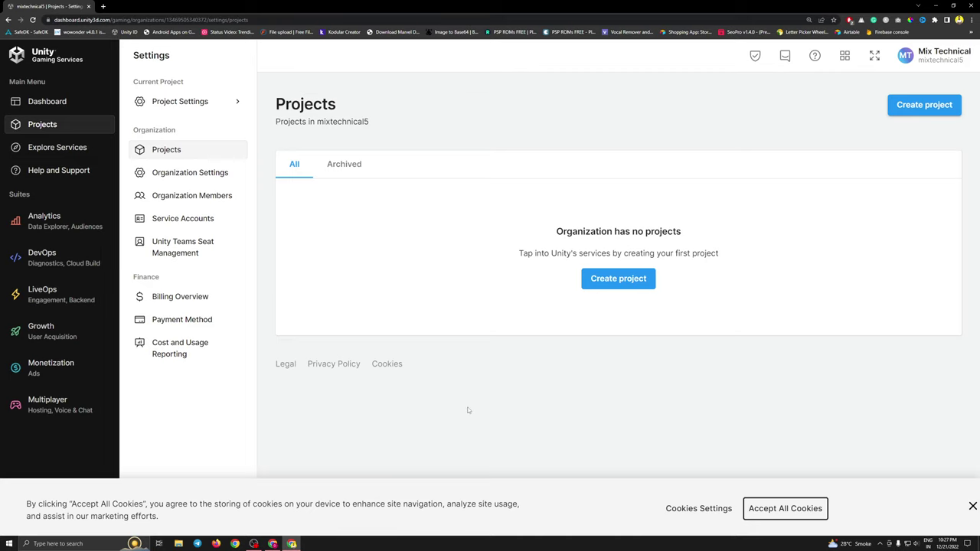
key("ctrl+minus")
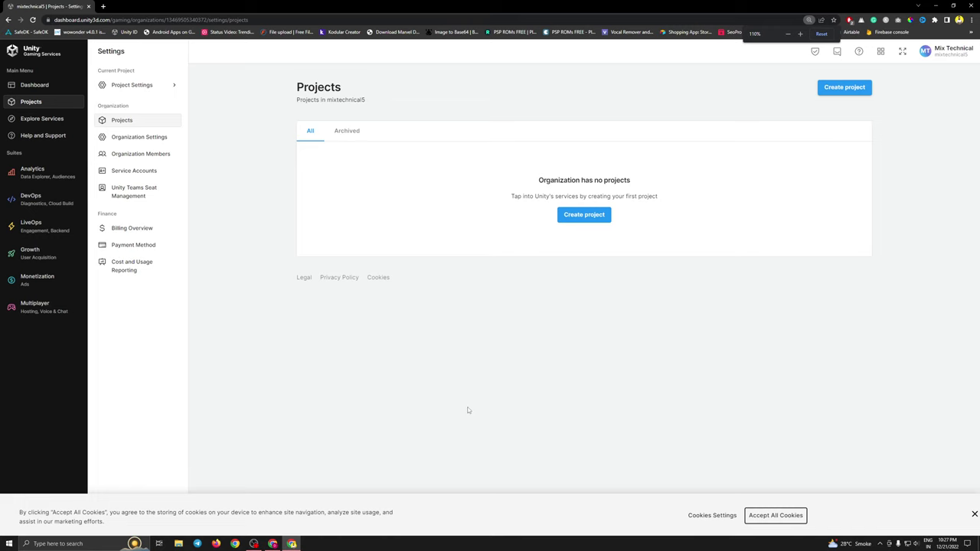
key("ctrl+minus")
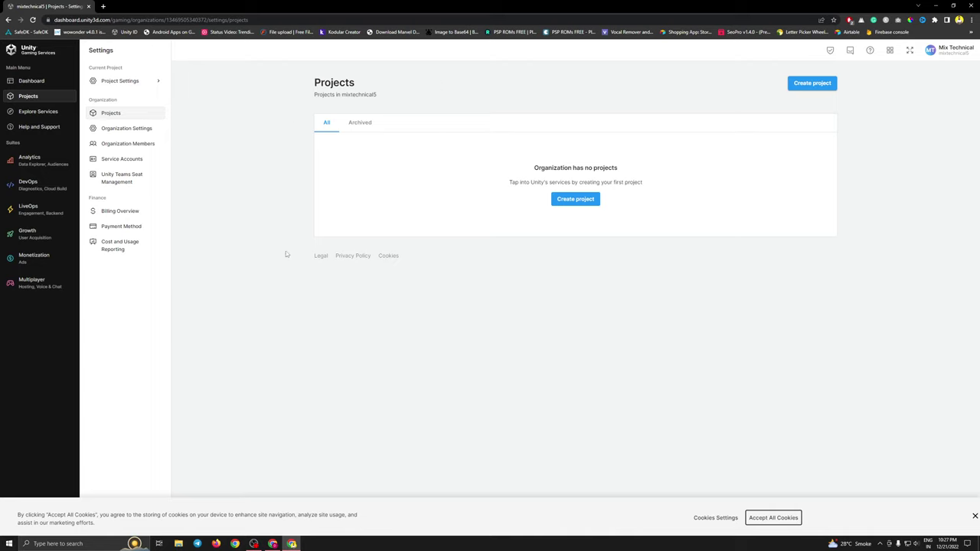
- Create a project named 'Games', answering No to the under-13 targeting question
left_click(31, 262)
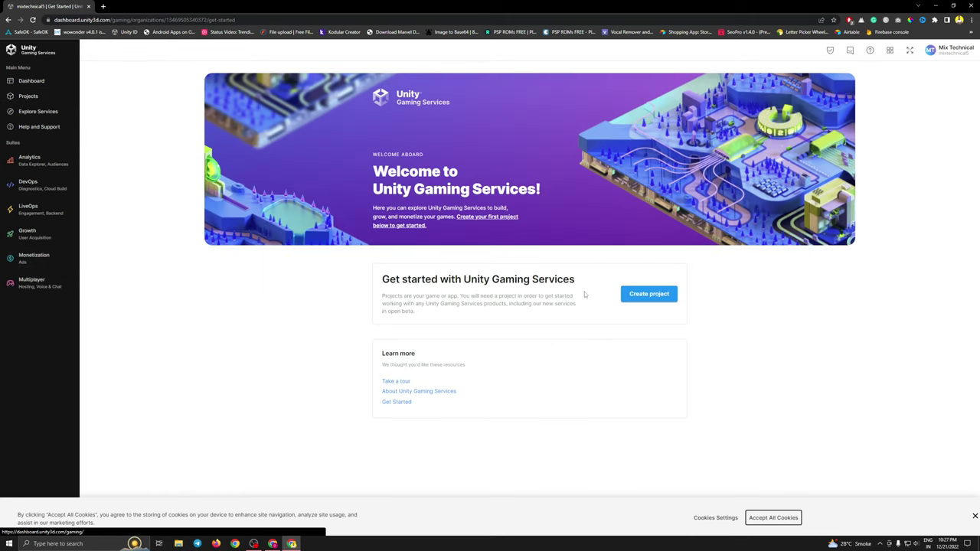
left_click(643, 295)
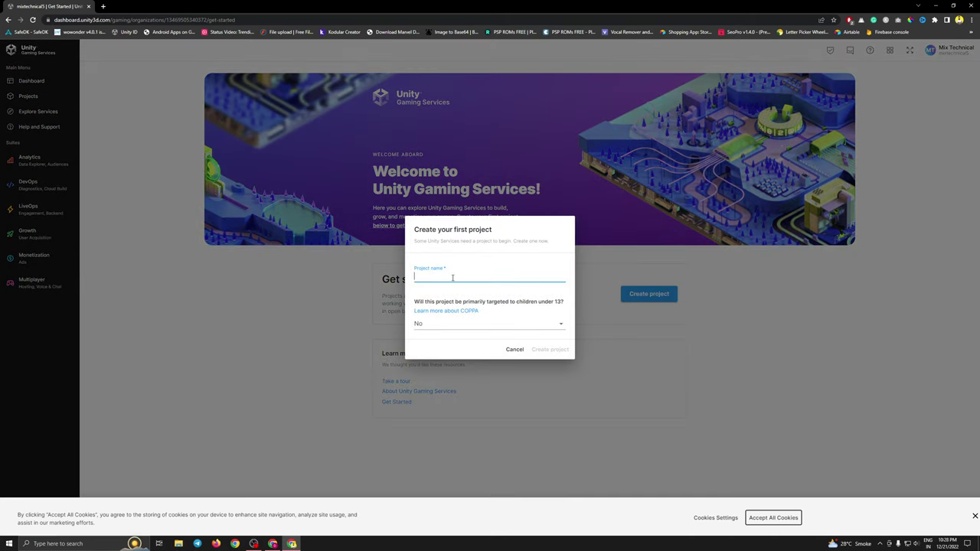
type("Games")
left_click(466, 329)
left_click(457, 342)
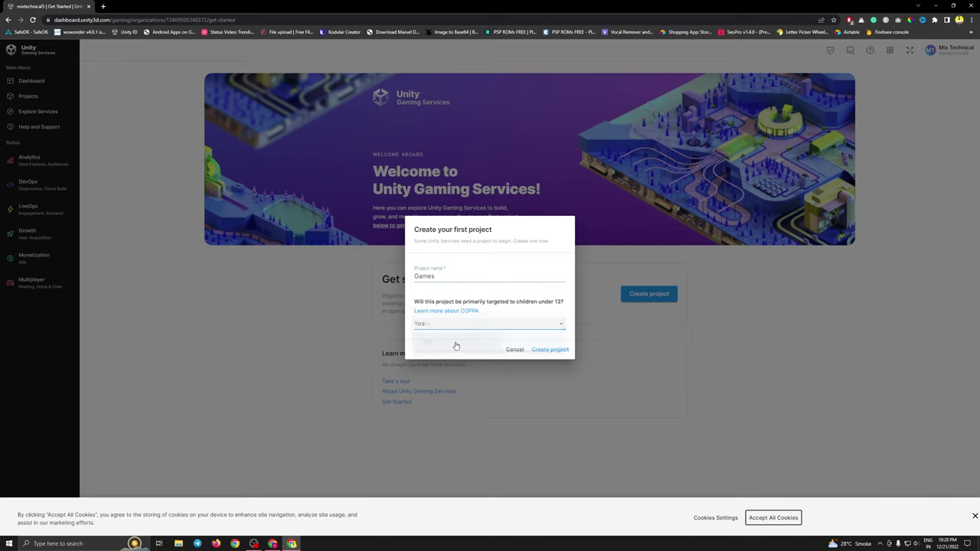
left_click(472, 324)
left_click(475, 327)
left_click(463, 310)
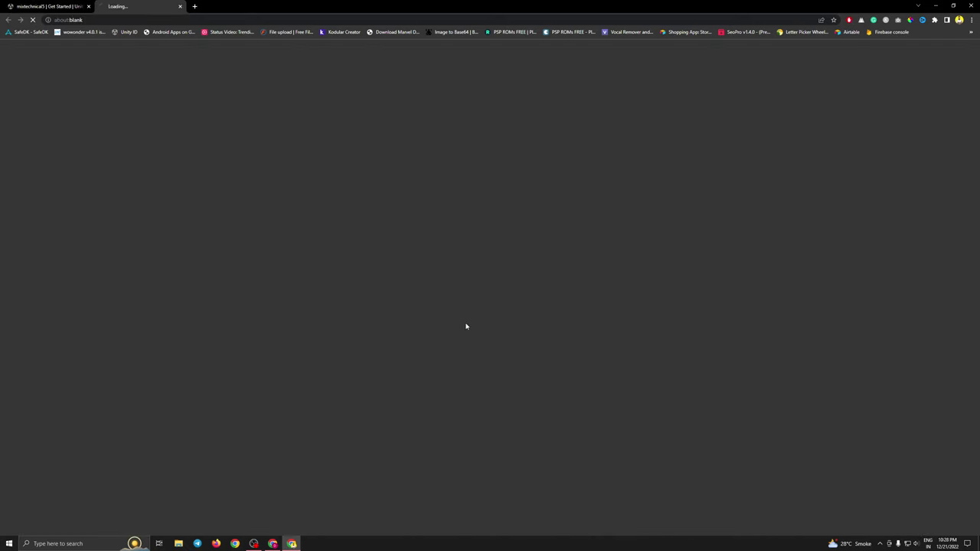
left_click(180, 6)
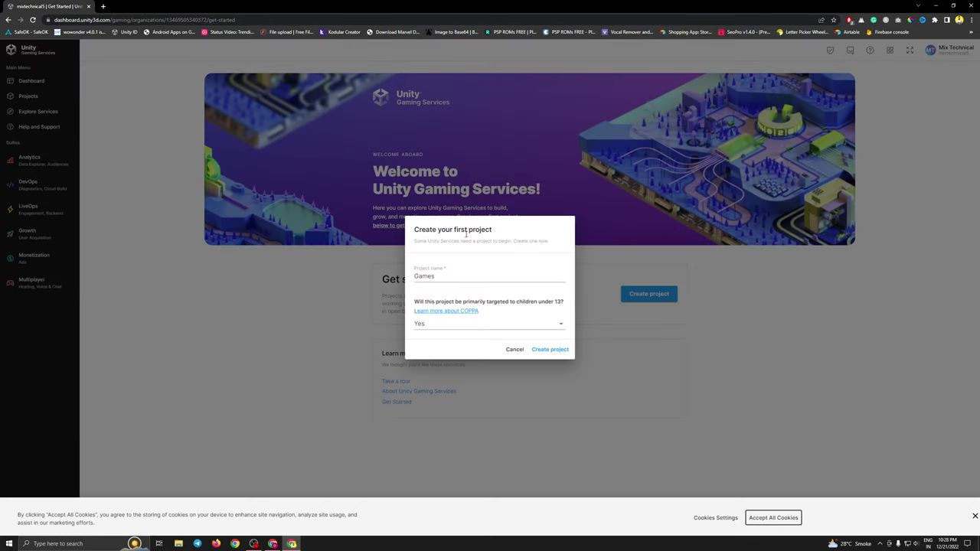
left_click(450, 330)
left_click(443, 305)
left_click(553, 349)
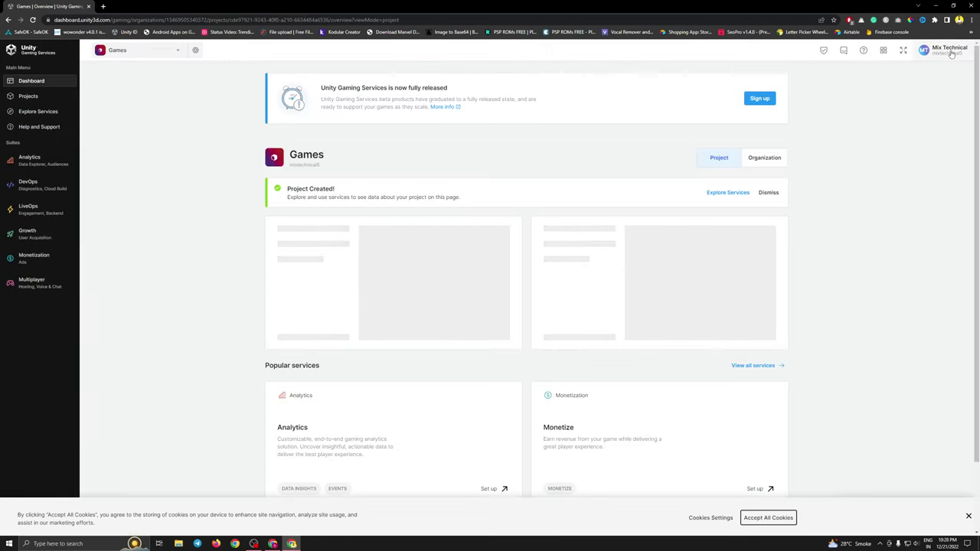
left_click(925, 50)
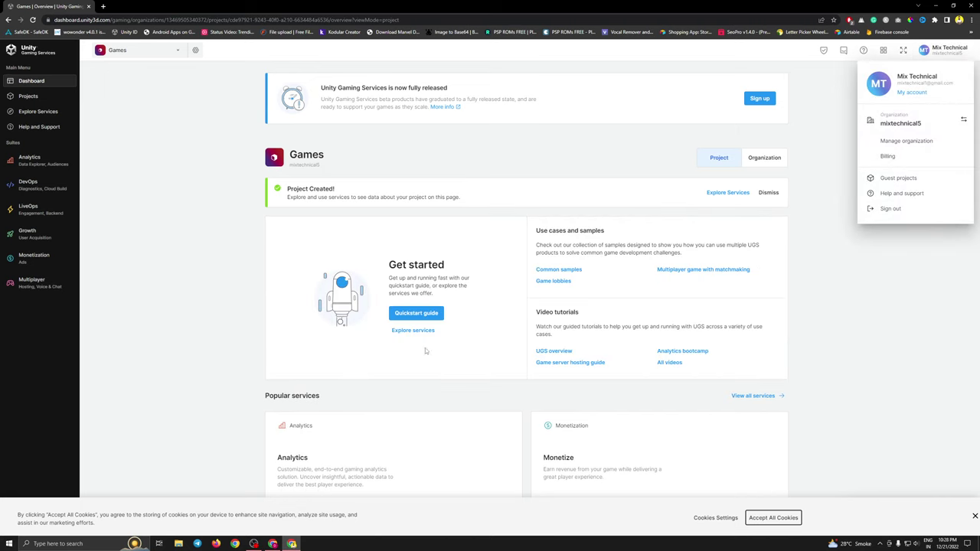
left_click(23, 258)
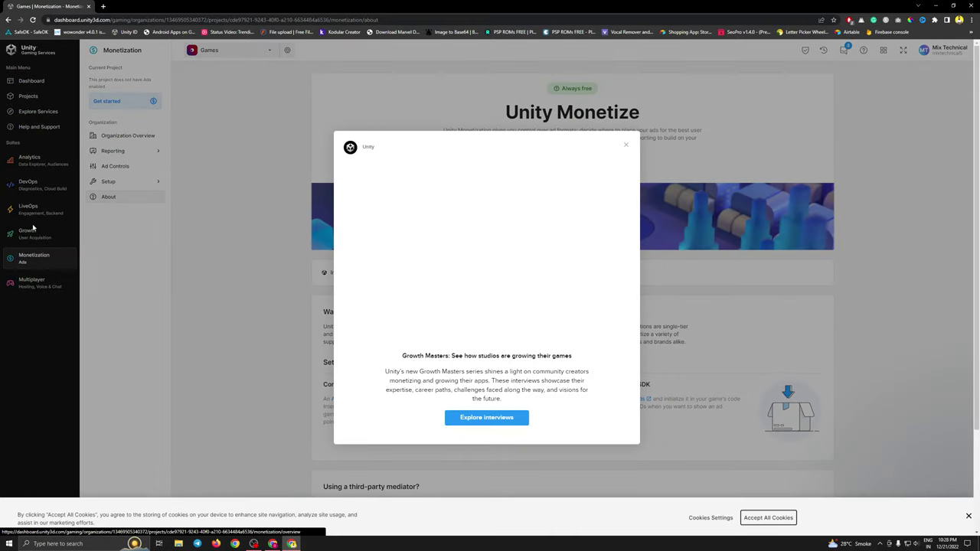
left_click(626, 144)
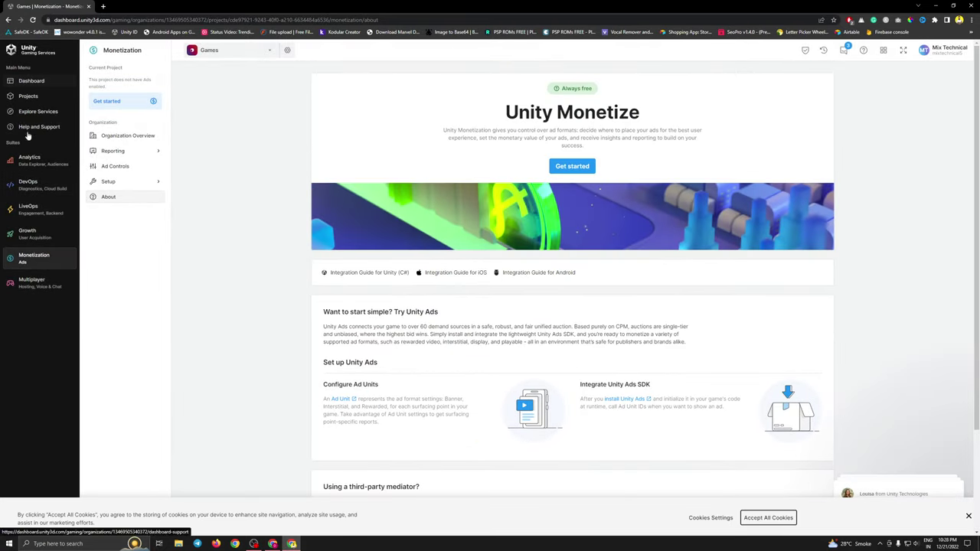
left_click(29, 236)
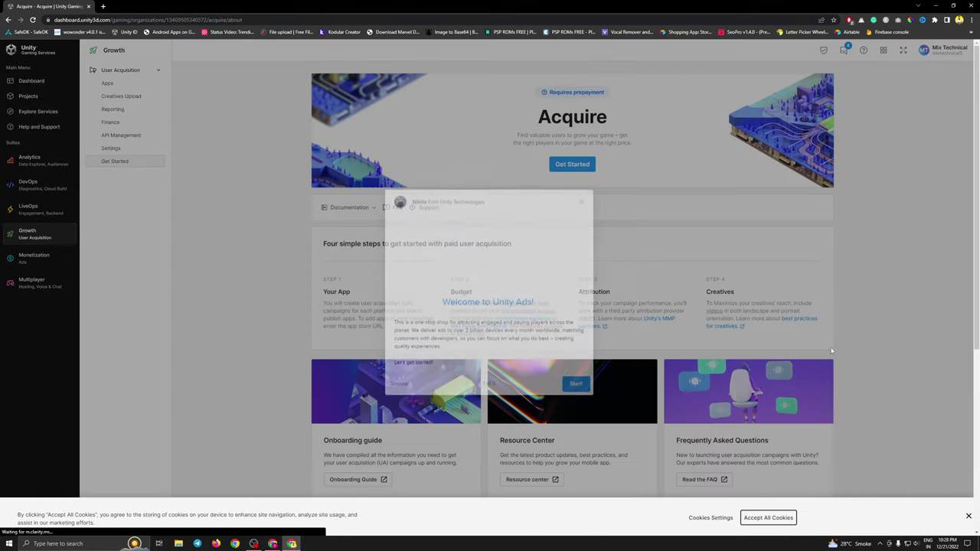
left_click(575, 381)
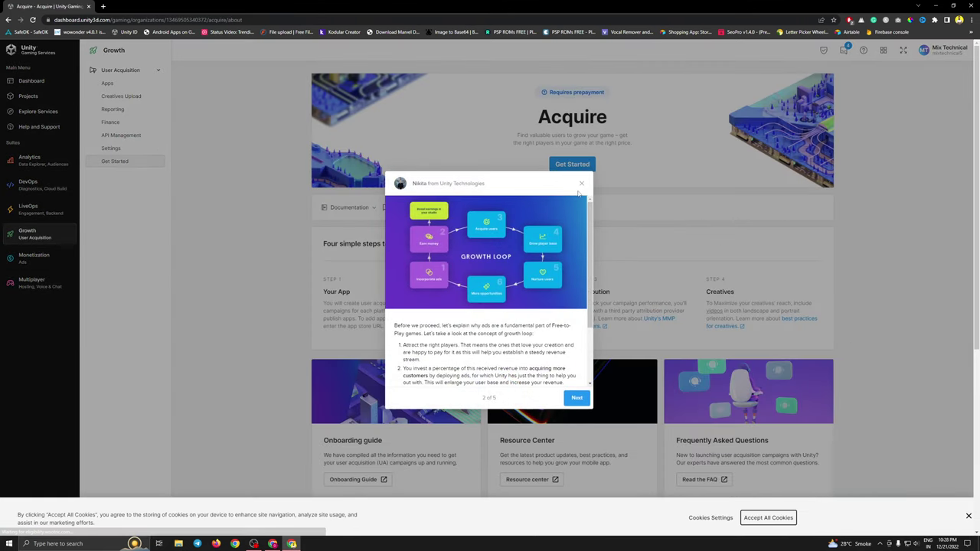
left_click(582, 191)
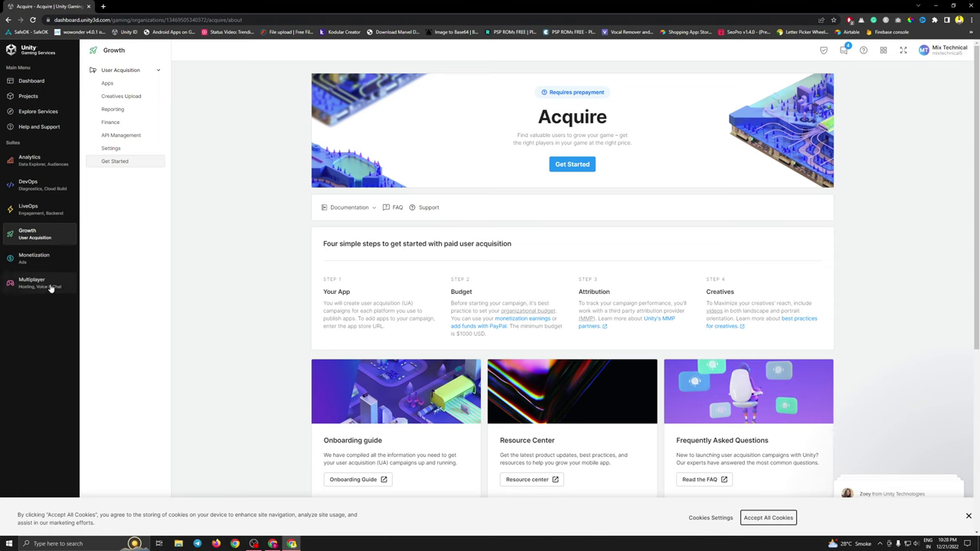
left_click(42, 264)
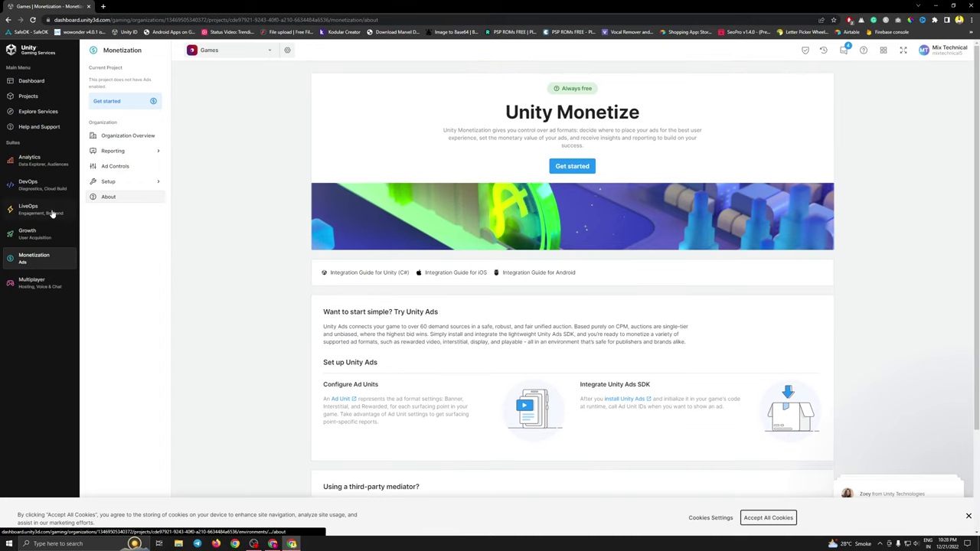
left_click(39, 160)
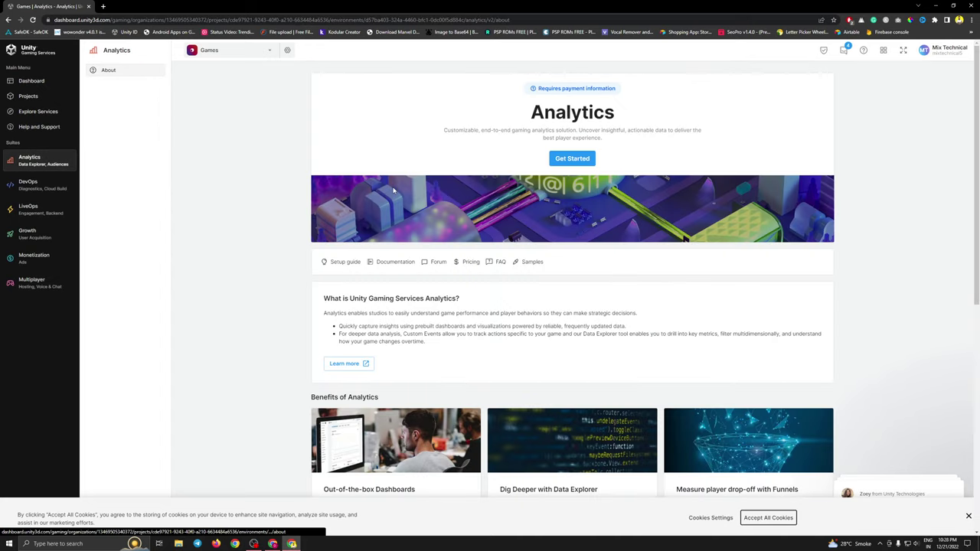
left_click(32, 81)
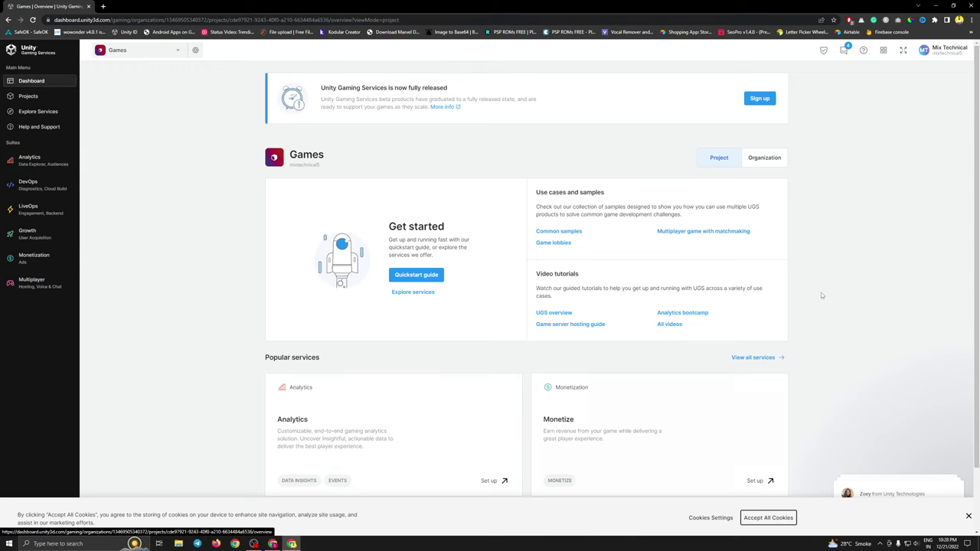
scroll(657, 321, "down", 1)
scroll(657, 322, "down", 3)
scroll(298, 329, "up", 4)
- Open the Monetization section to show the Games project's Unity Monetize about page
left_click(27, 259)
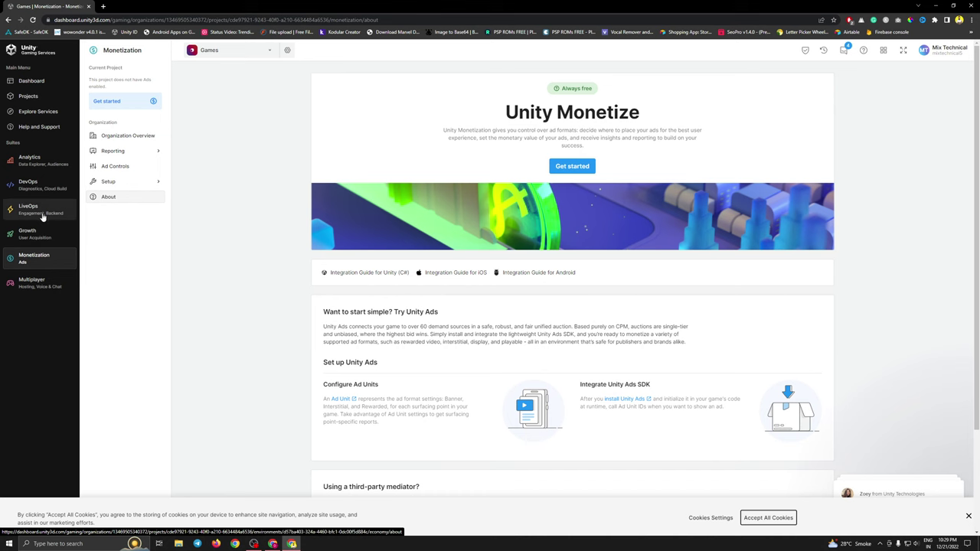
left_click(33, 242)
left_click(33, 260)
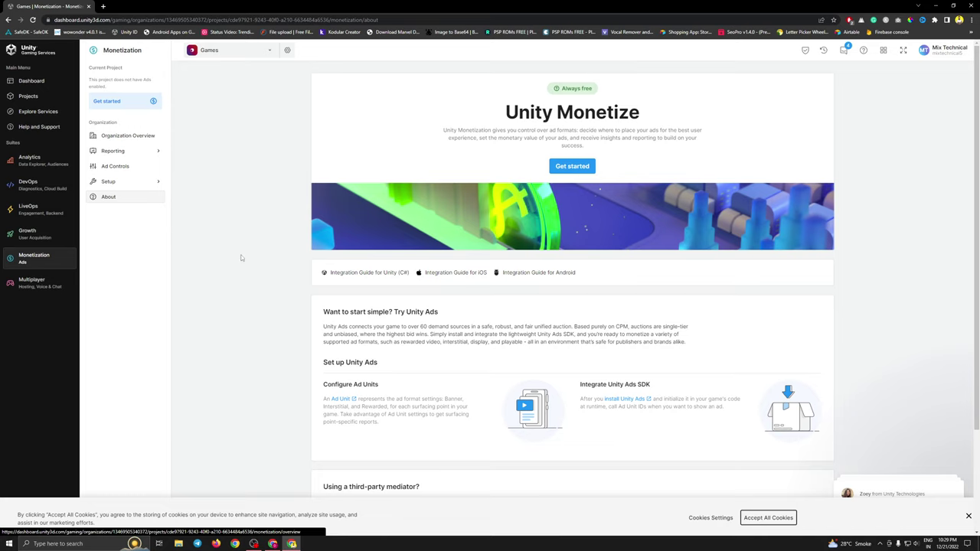
- Start Unity Ads-only setup with fresh settings, marking the game as on neither App Store nor Google Play
left_click(563, 169)
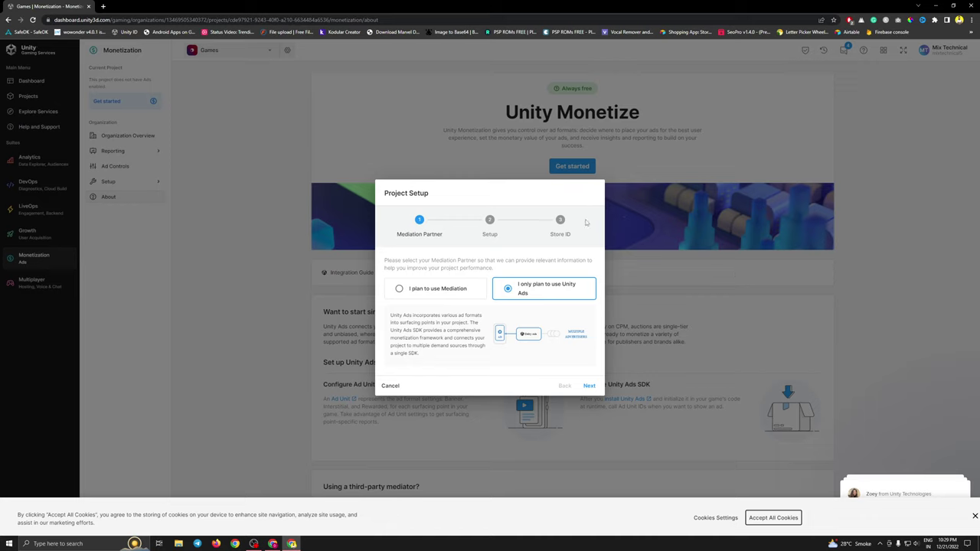
left_click(589, 386)
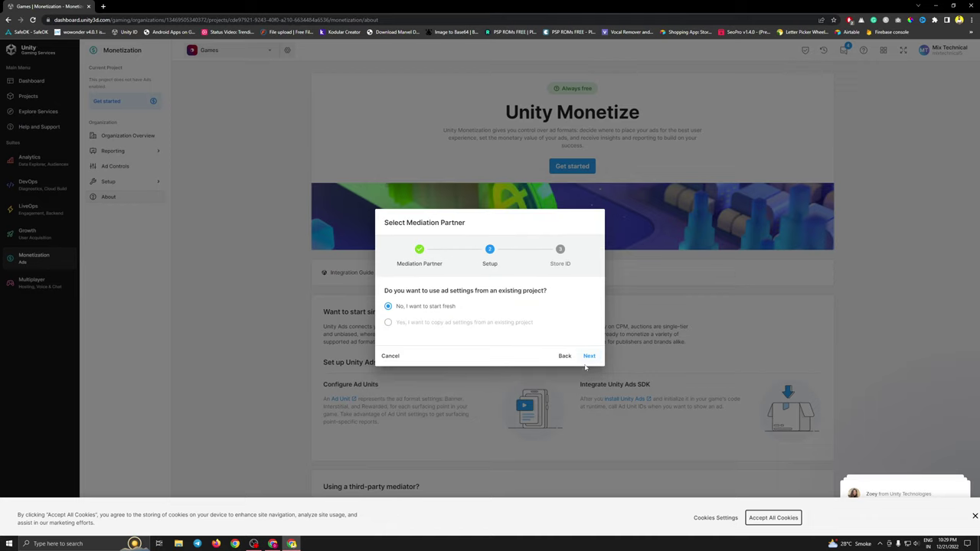
left_click(587, 356)
left_click(402, 349)
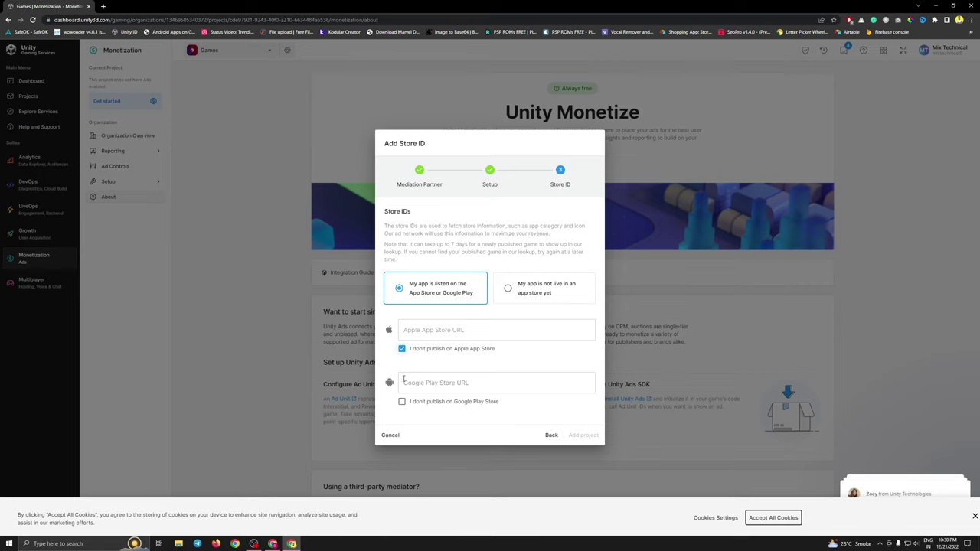
left_click(402, 402)
- Add Games to Unity Ads, finish setup, and view its Android and iOS ad units
left_click(594, 438)
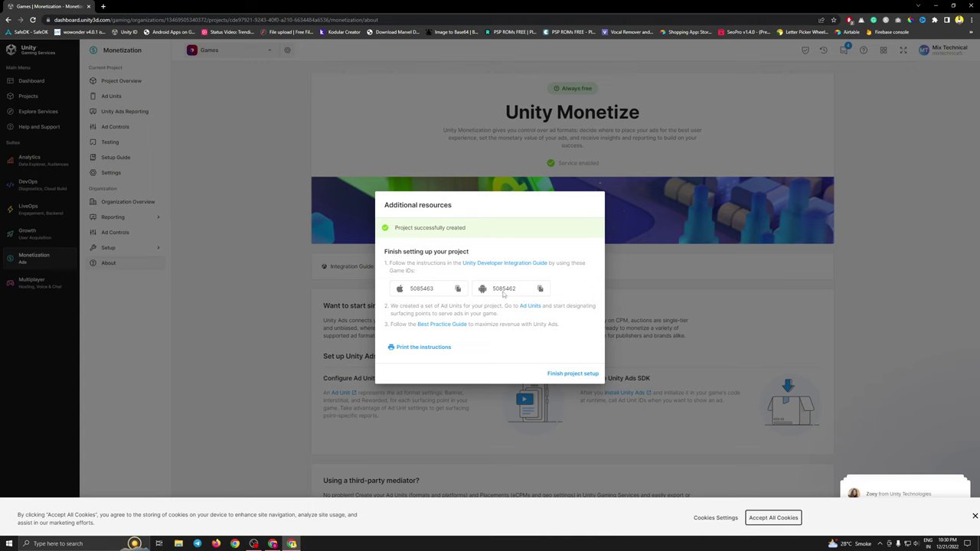
left_click(574, 373)
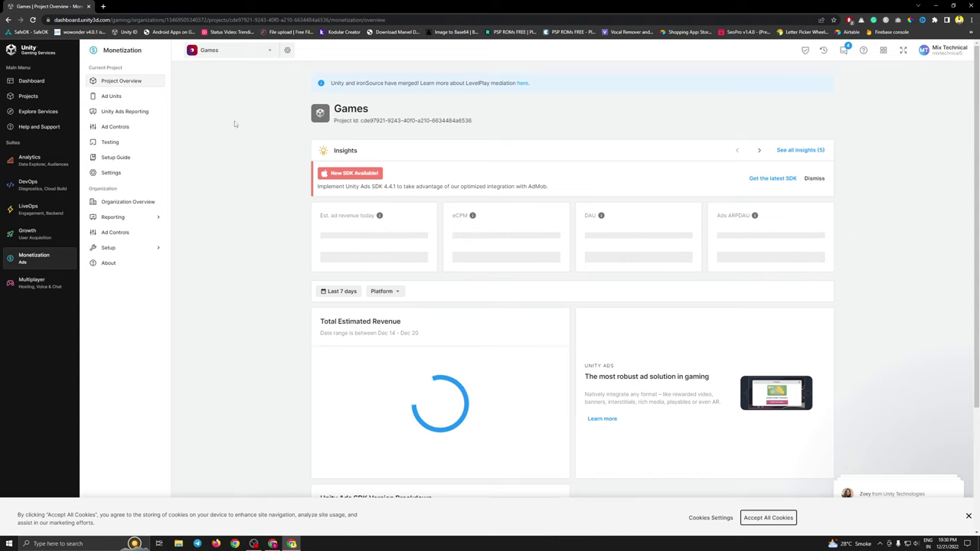
left_click(111, 95)
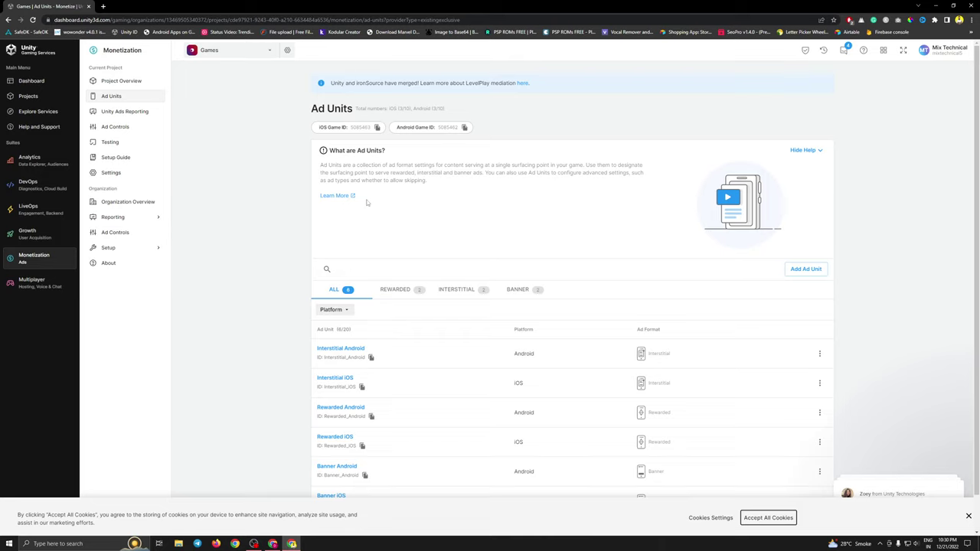
left_click(933, 58)
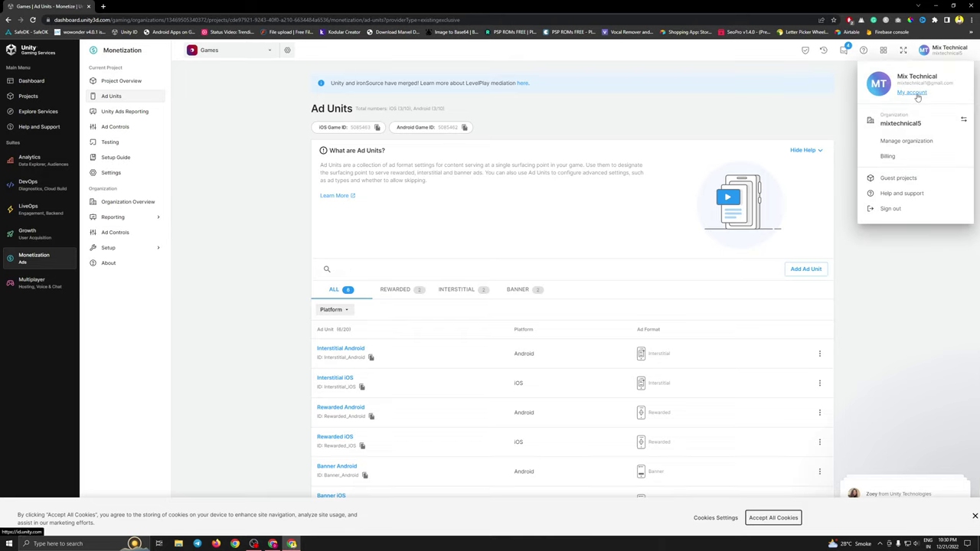
- Review the Unity ID account settings, then open Project Management to see the organization's projects
left_click(916, 93)
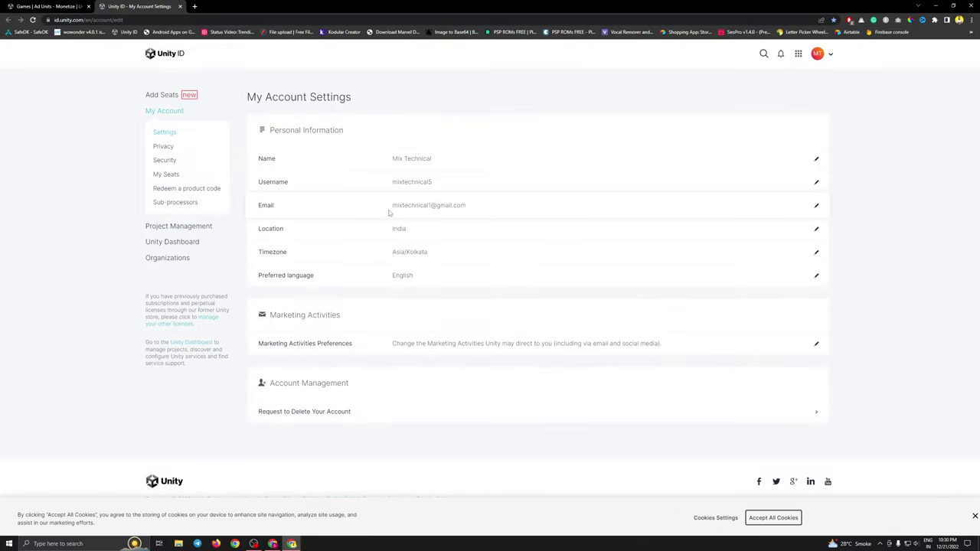
left_click_drag(389, 212, 437, 204)
left_click(436, 190)
left_click(168, 227)
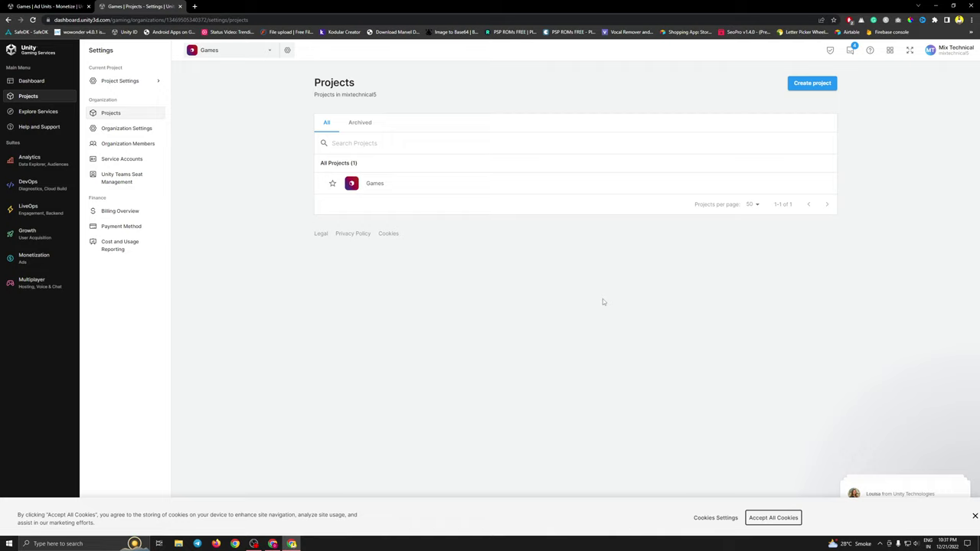
- Check the Games project's environments, then open Monetization and dismiss an insight on the overview
left_click(368, 187)
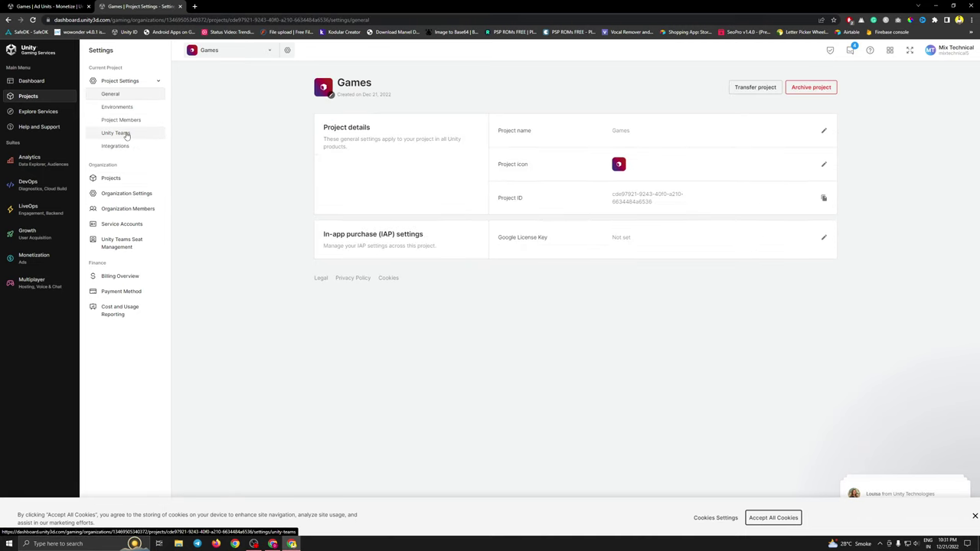
left_click(128, 108)
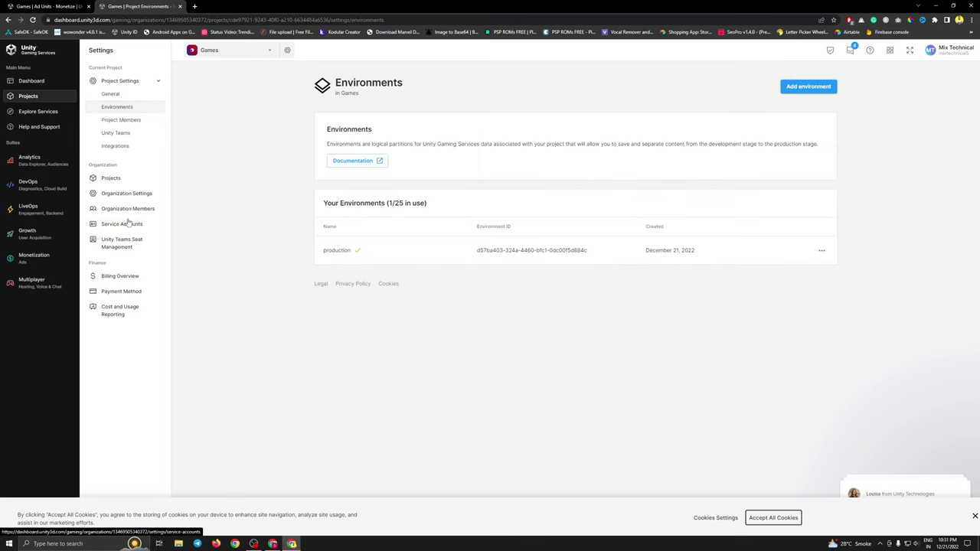
left_click(36, 255)
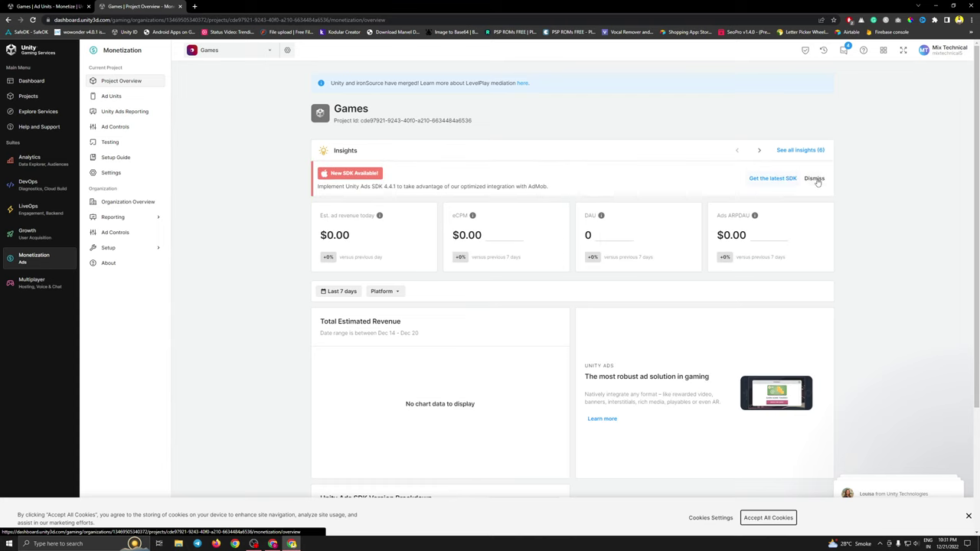
left_click(814, 178)
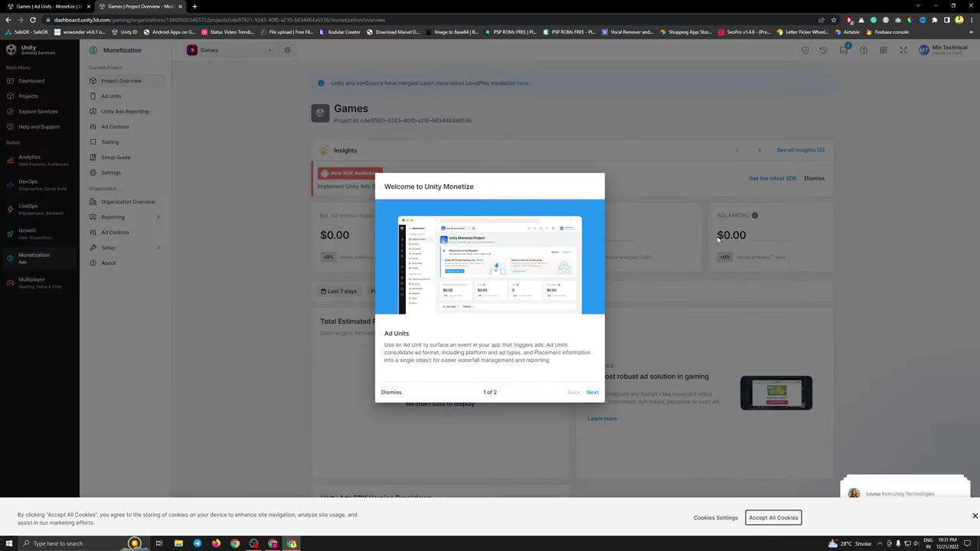
- Close the Unity Monetize welcome tour and browse the overview showing $0.00 revenue
left_click(592, 392)
left_click(594, 393)
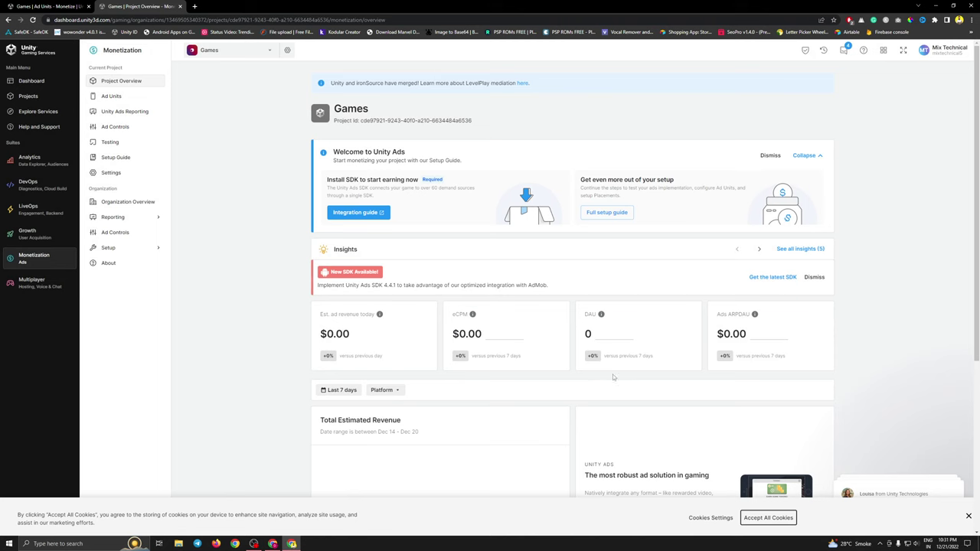
scroll(612, 375, "down", 4)
scroll(640, 335, "up", 4)
scroll(308, 183, "down", 3)
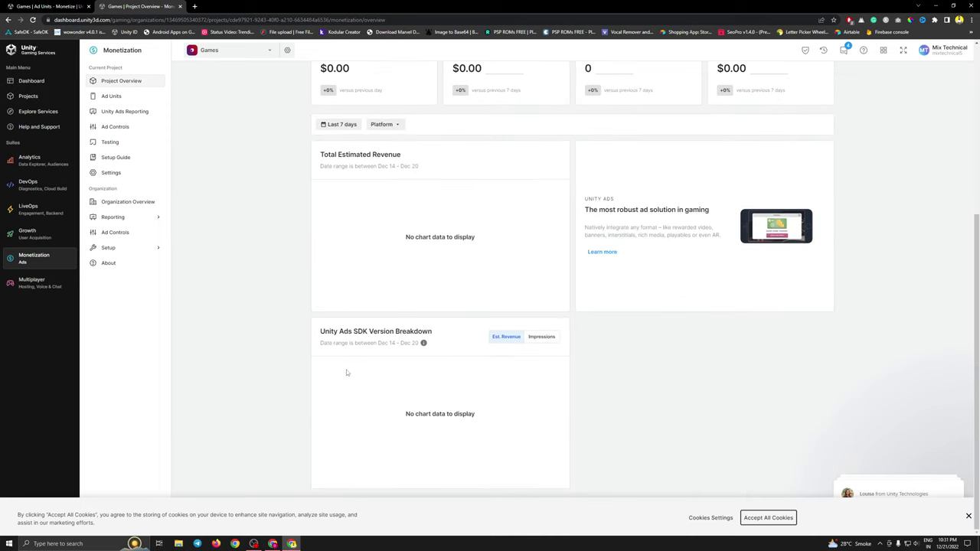
scroll(346, 373, "up", 3)
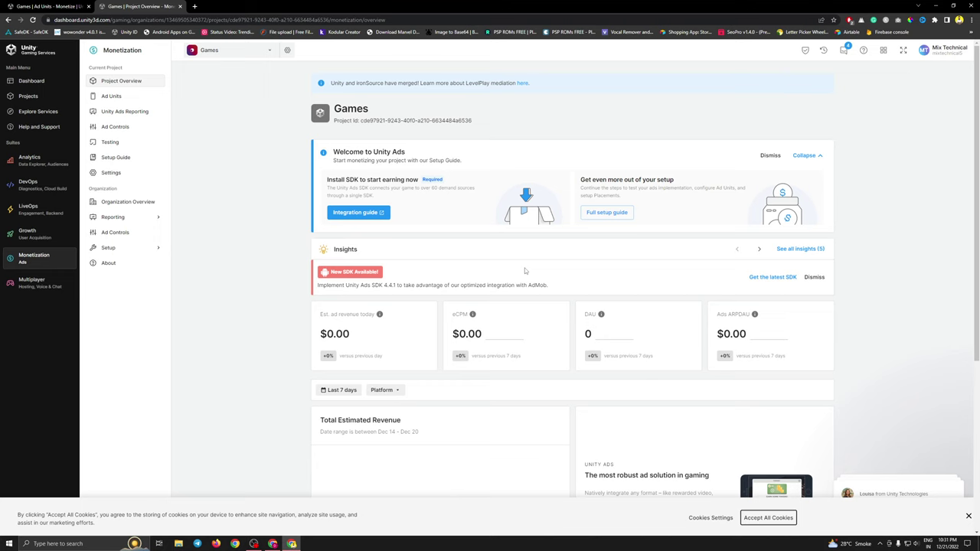
scroll(524, 270, "down", 3)
scroll(524, 270, "up", 3)
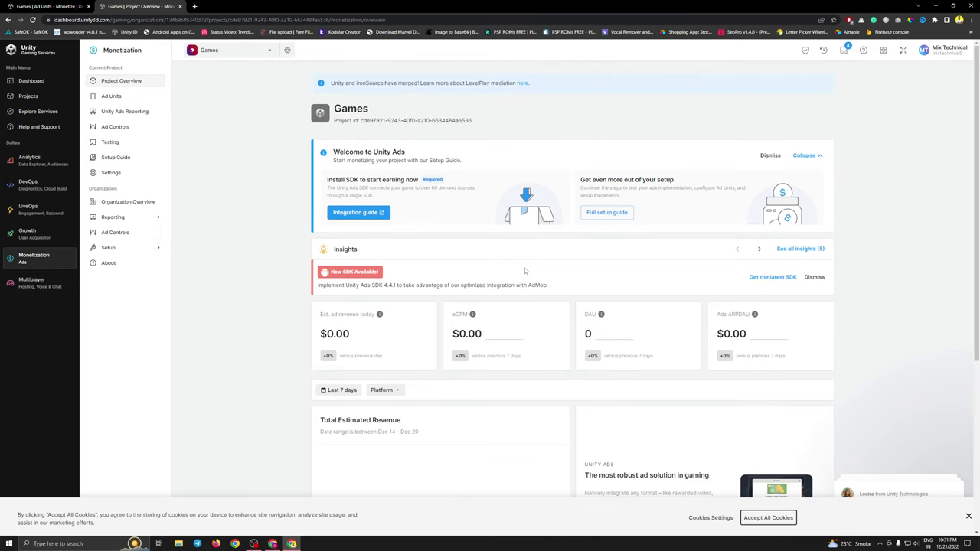